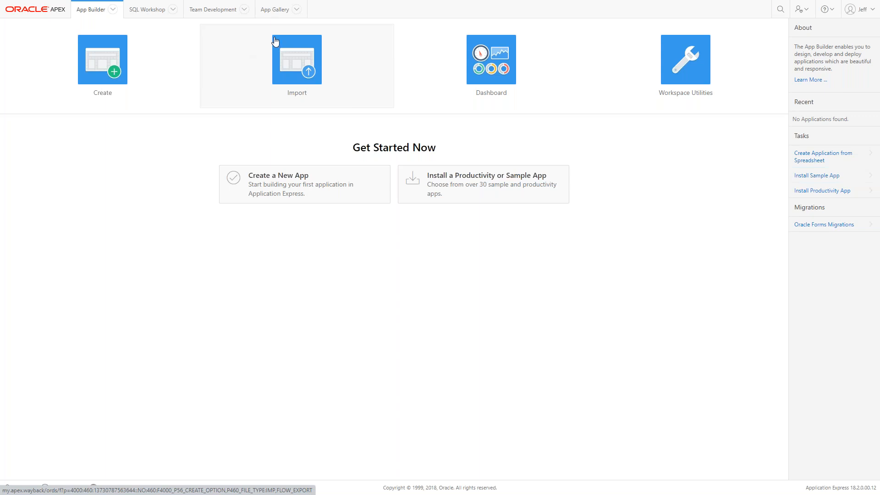
Sign back in to the insumwebinar workspace with the account password to reach the App Gallery.
left_click(275, 10)
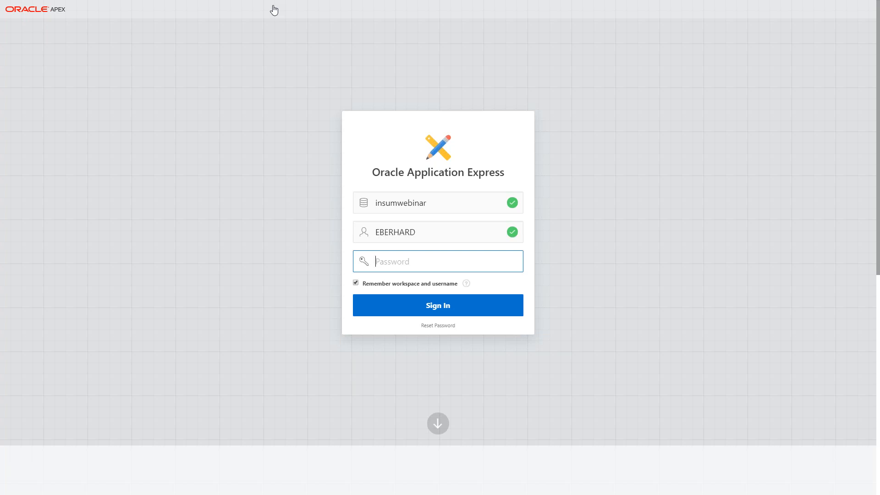
left_click(425, 262)
left_click(216, 191)
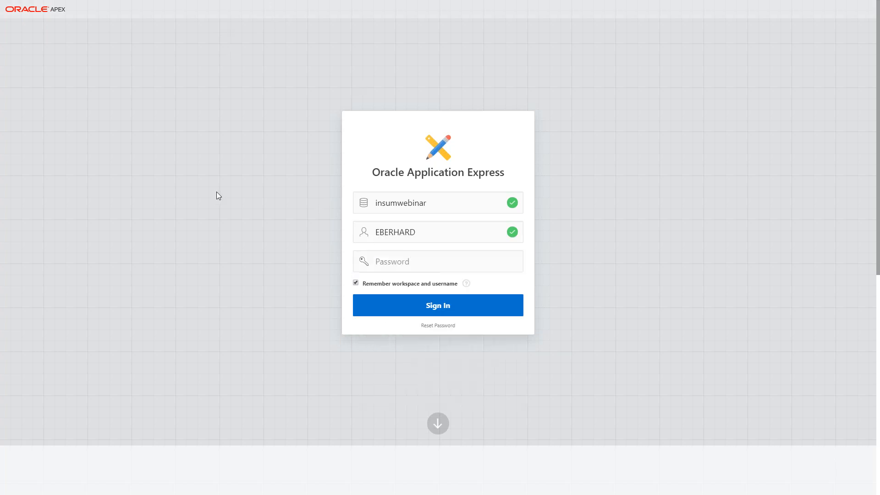
left_click(405, 260)
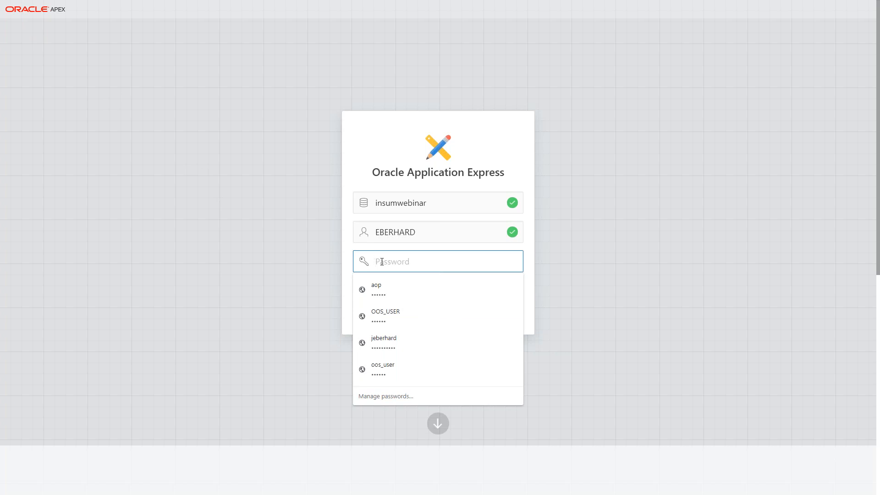
type("•••••••••")
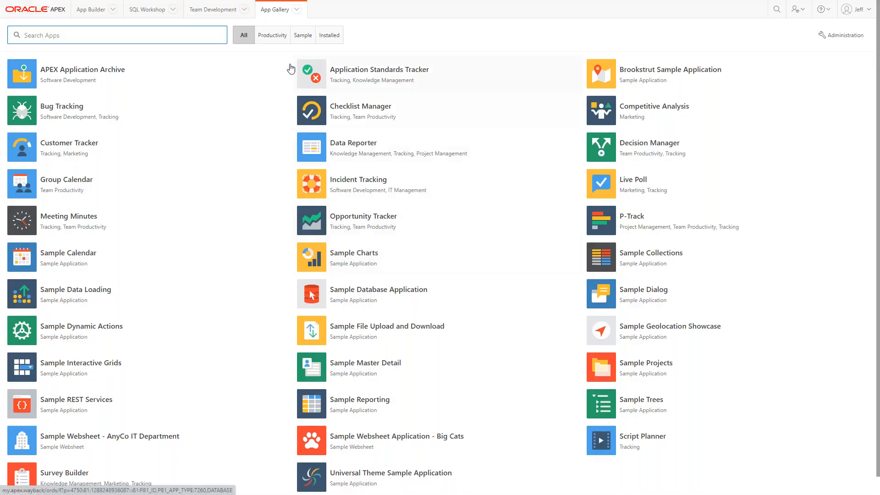
Browse the Productivity and Sample app filters, then open the Sample Reporting details page.
left_click(260, 37)
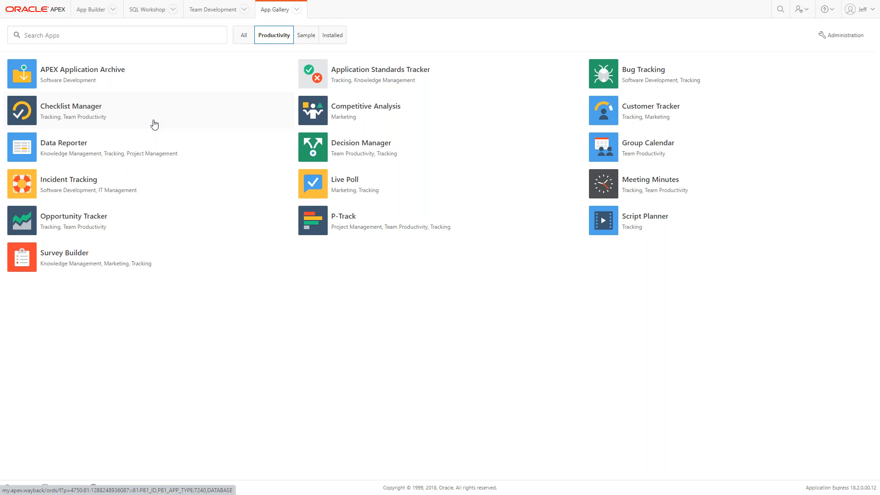
left_click(304, 37)
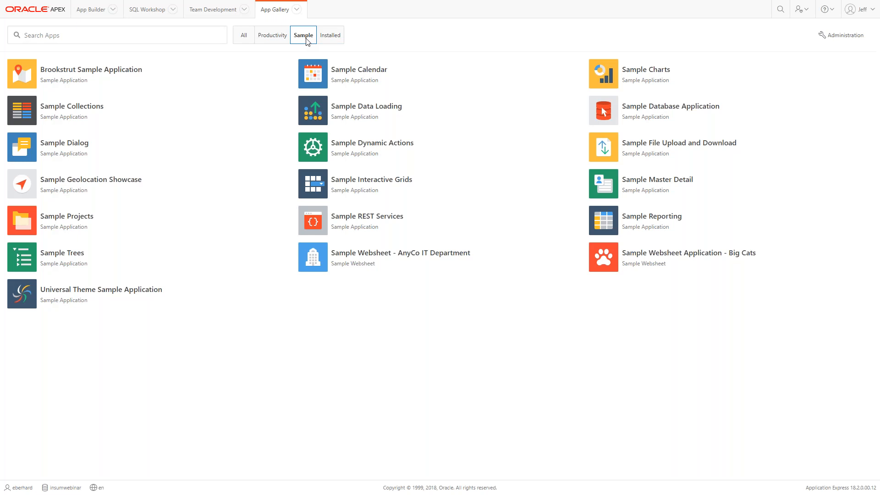
left_click(275, 40)
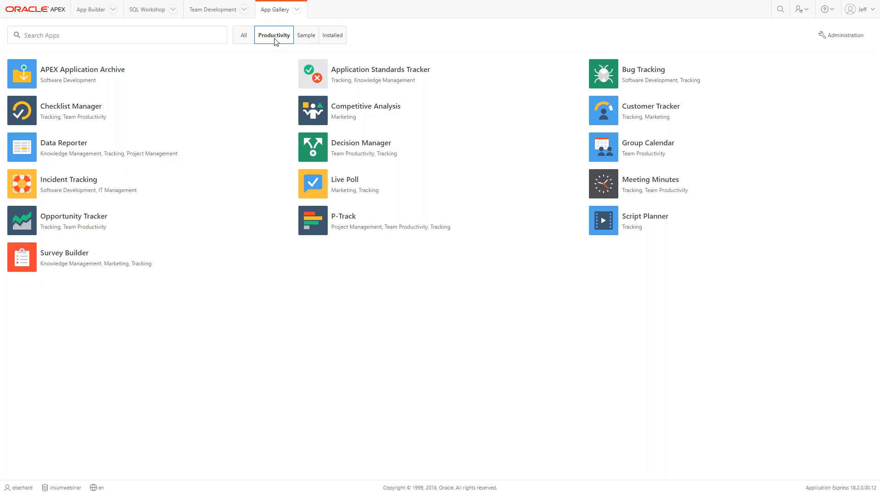
left_click(306, 36)
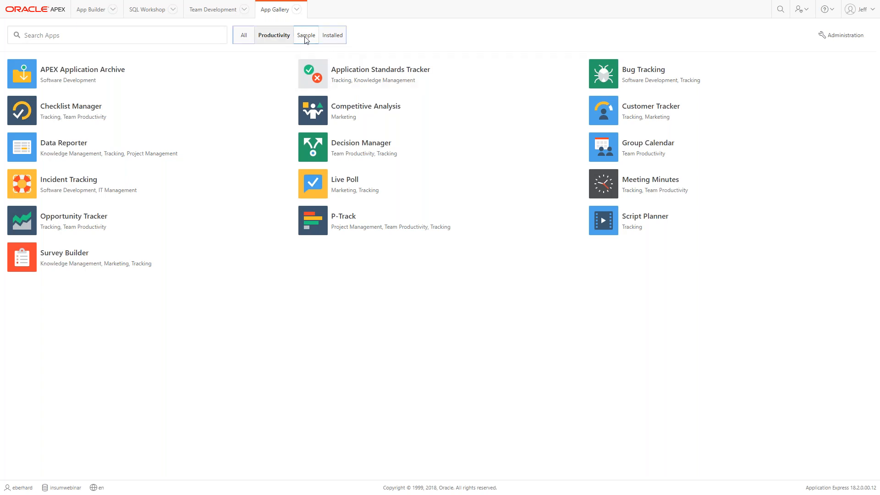
left_click(630, 214)
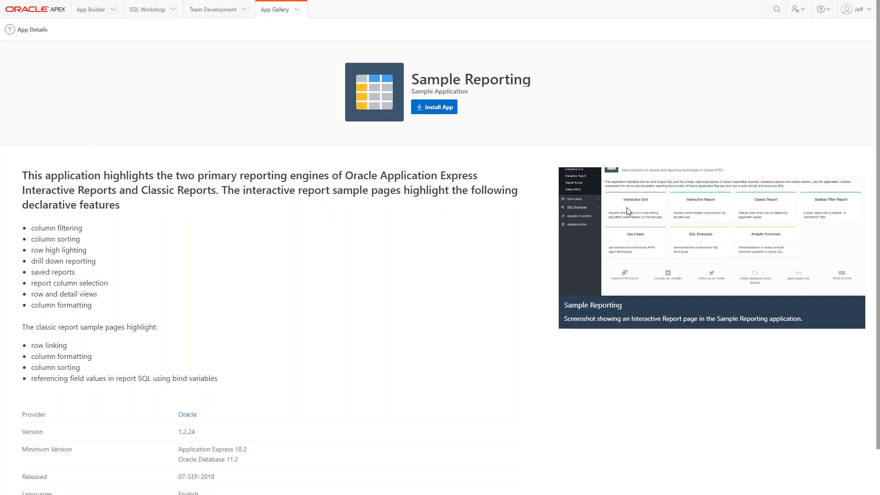
Install the Sample Reporting app through the install wizard and go back to the App Gallery.
left_click(433, 108)
left_click(598, 341)
left_click(594, 342)
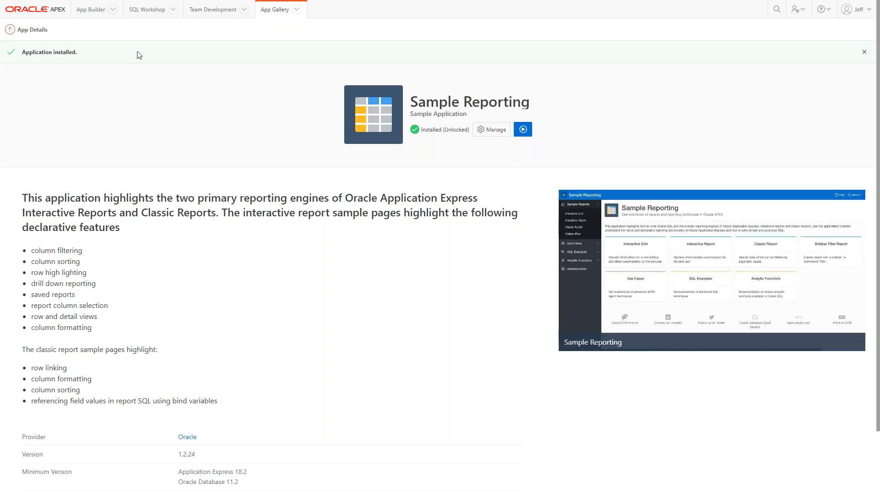
left_click(277, 13)
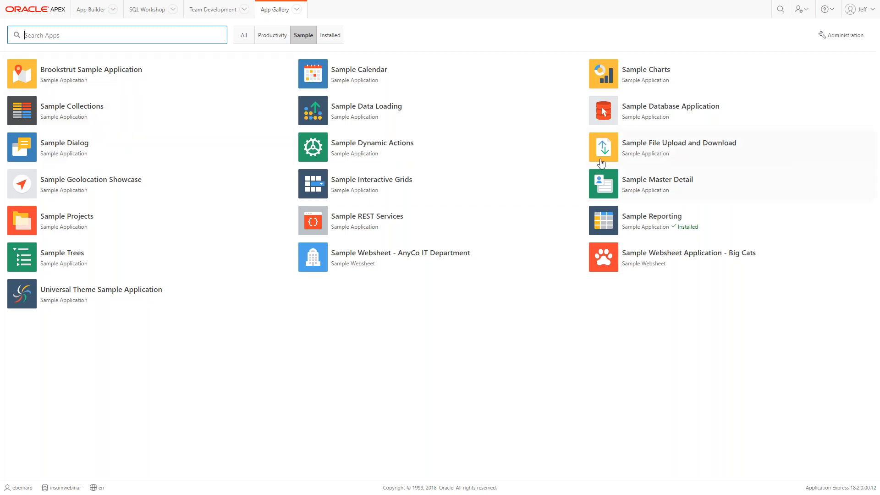
Open the Sample Database Application tile and install it through the install wizard.
left_click(658, 109)
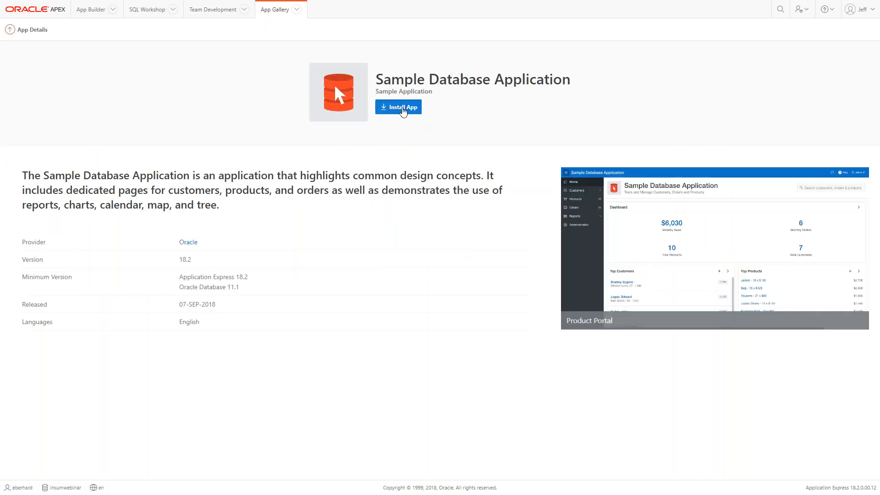
left_click(403, 110)
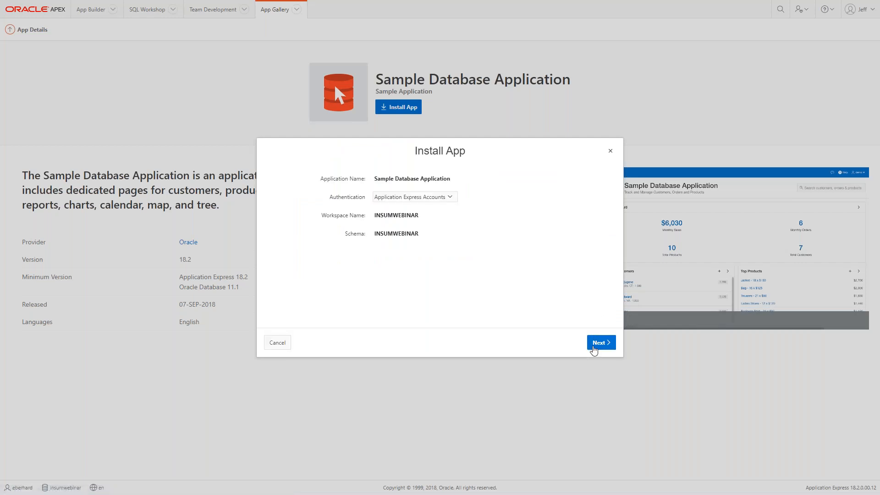
left_click(598, 343)
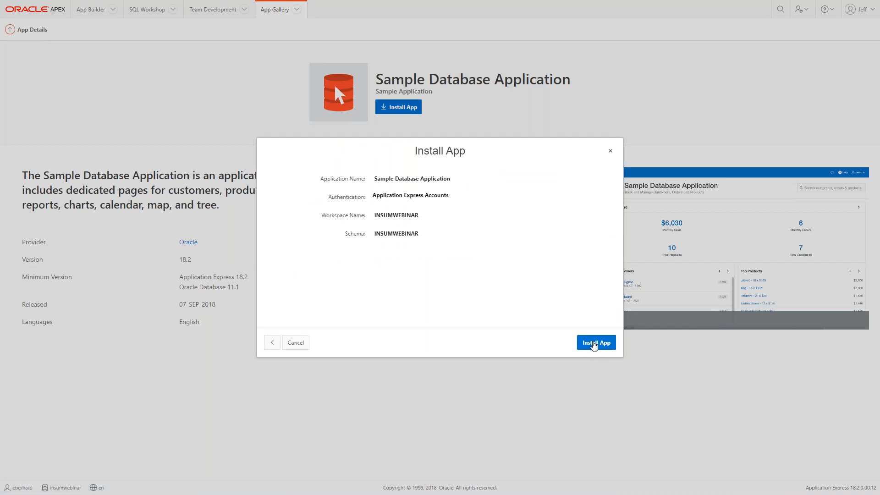
left_click(596, 343)
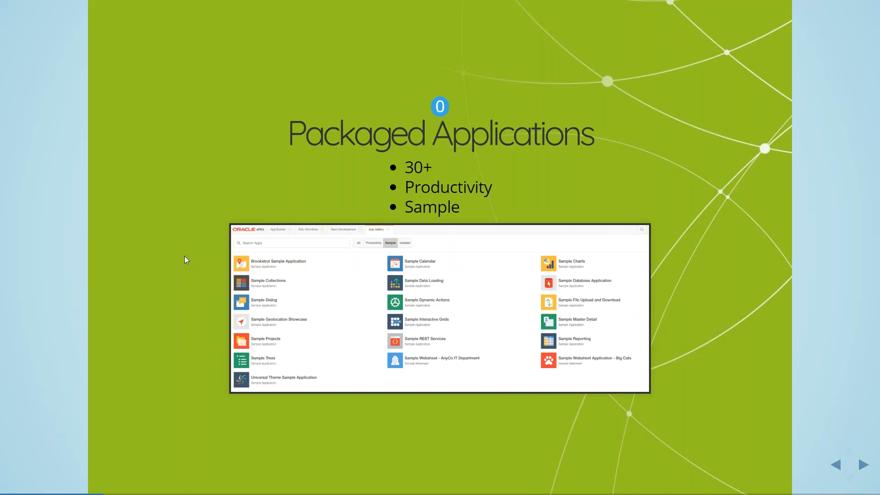
Advance the slideshow to the Application Features slide and switch back to Oracle APEX.
key("Right")
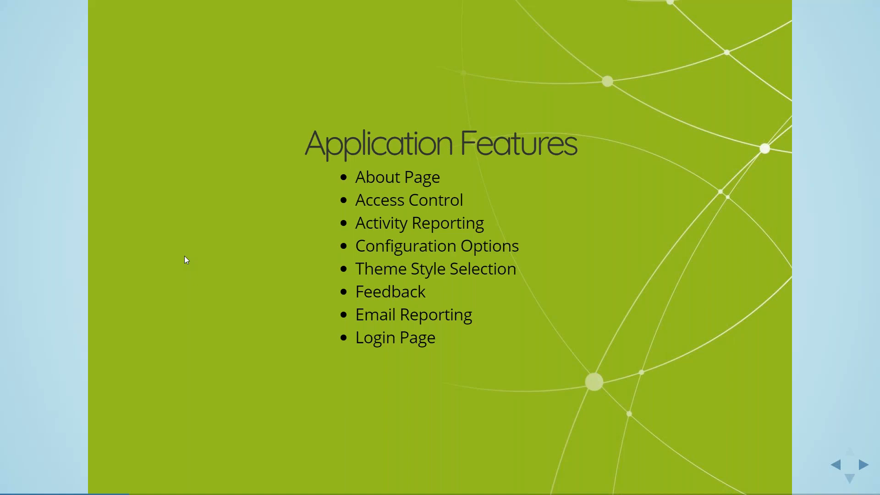
key("ctrl+grave")
key("Escape")
key("ctrl+Tab")
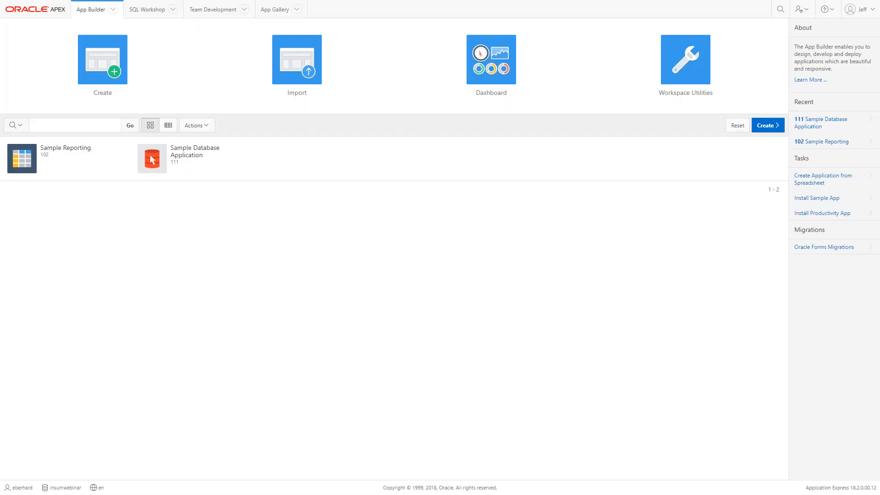
Start a New Application and name it INSUM WEBINAR.
left_click(769, 127)
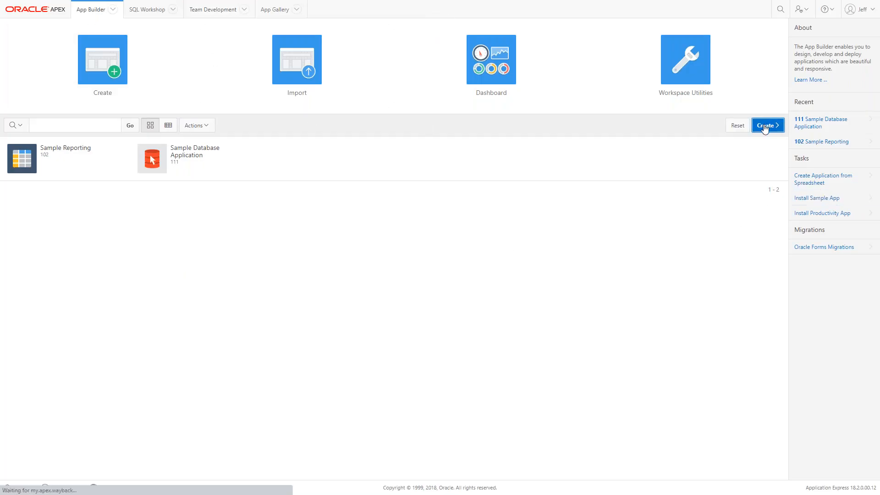
left_click(362, 131)
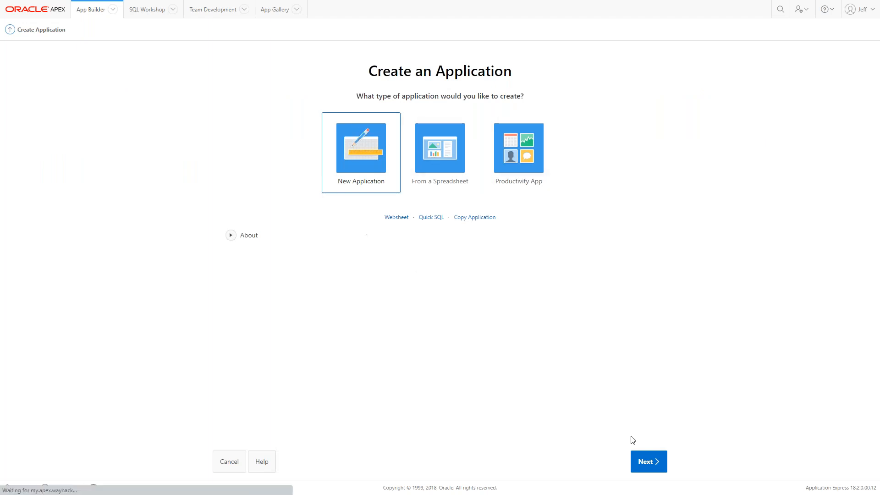
left_click(647, 462)
left_click(252, 84)
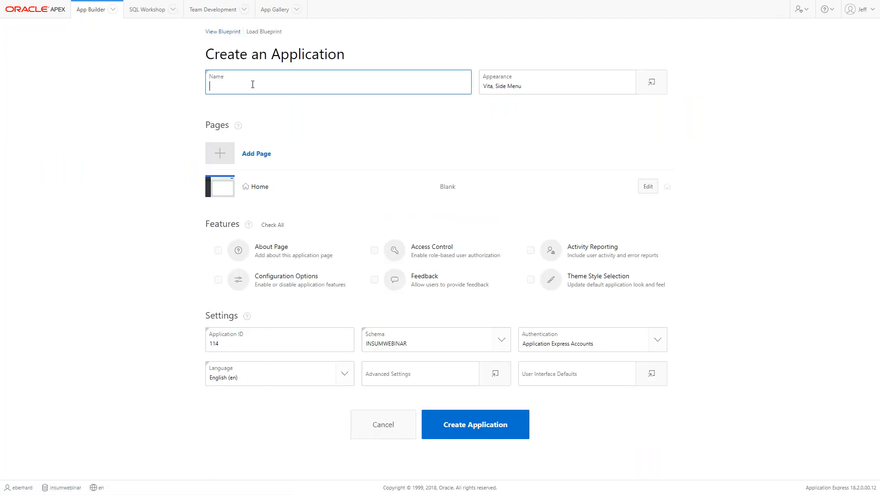
type("INSUM WEBINAR")
left_click(202, 266)
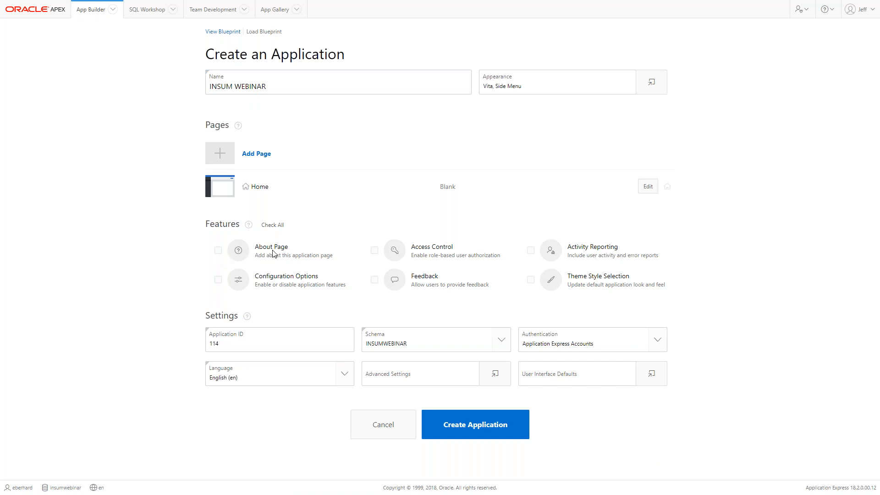
Include About Page, Access Control, Activity Reporting, Configuration Options and Theme Style Selection, leaving Feedback out.
left_click(221, 251)
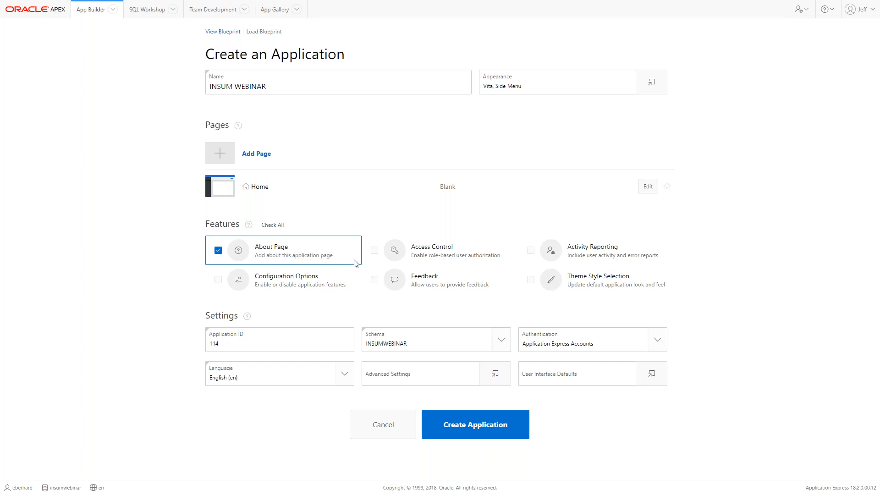
left_click(374, 251)
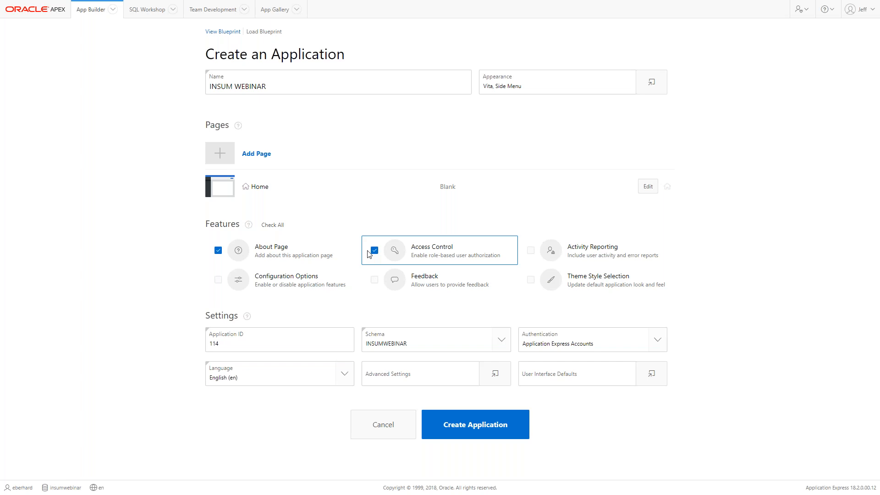
left_click(532, 251)
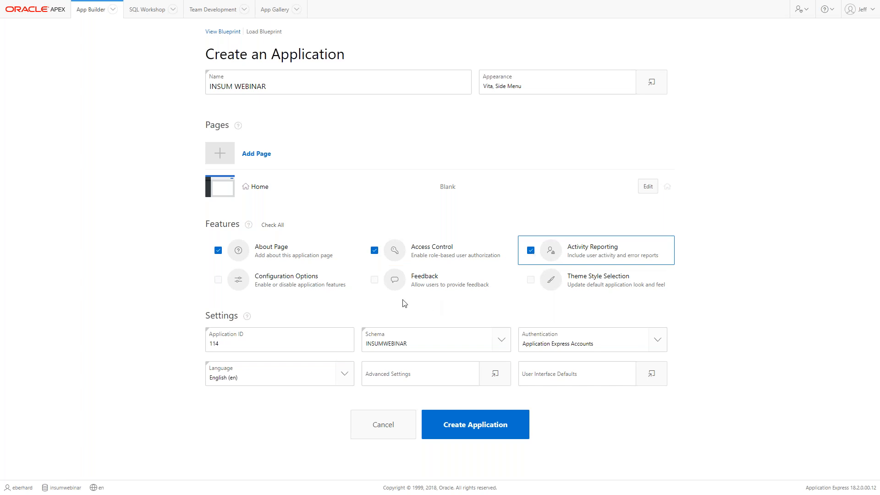
left_click(218, 280)
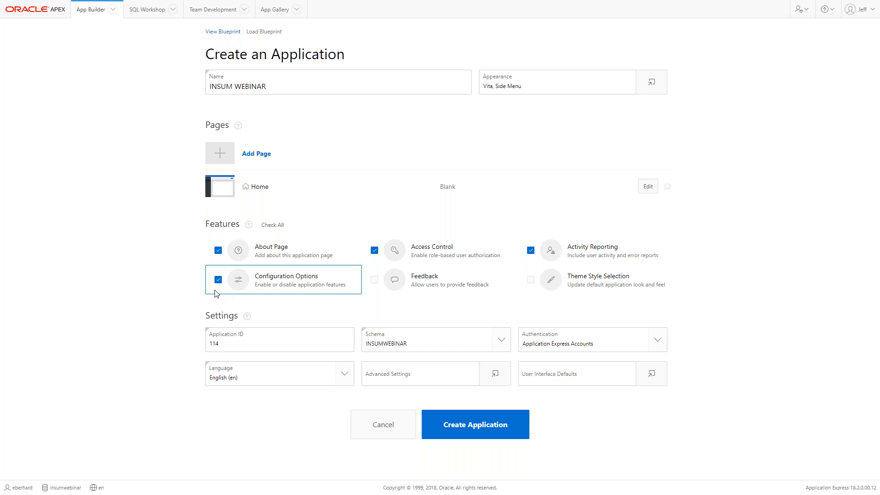
left_click(530, 280)
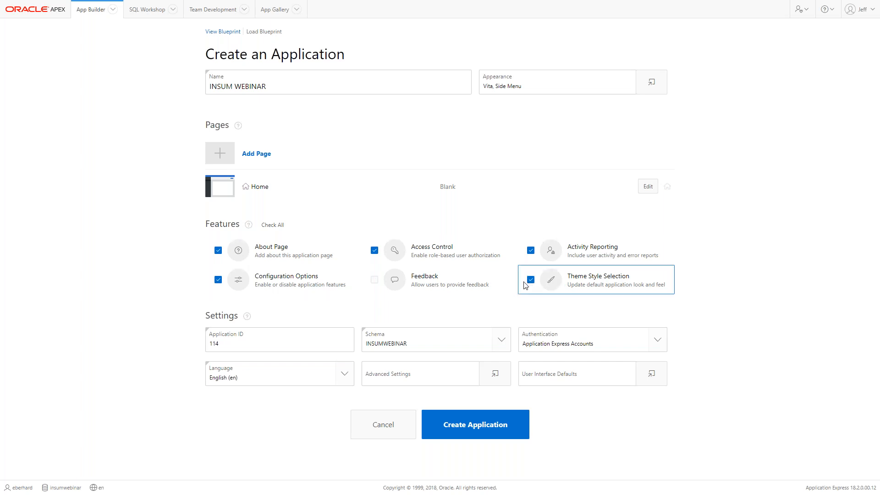
left_click(375, 280)
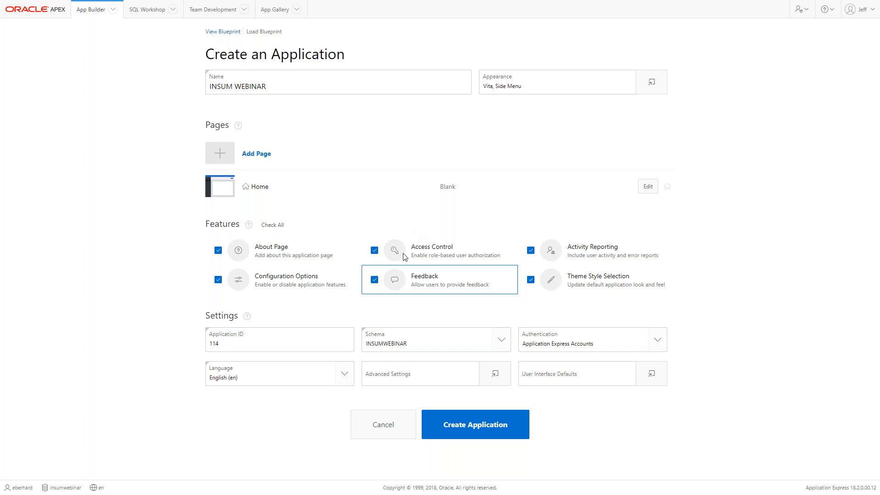
left_click(374, 279)
Create the INSUM WEBINAR application as Application 114 and begin adding a page.
left_click(475, 430)
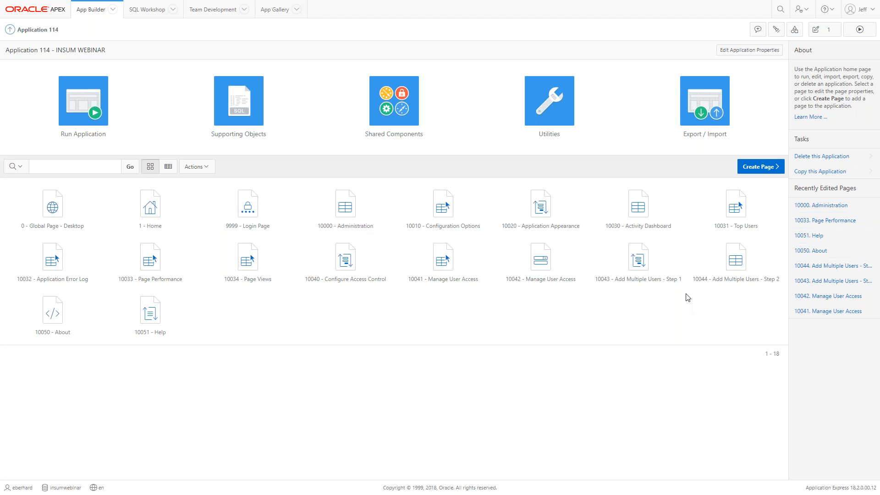
left_click(759, 168)
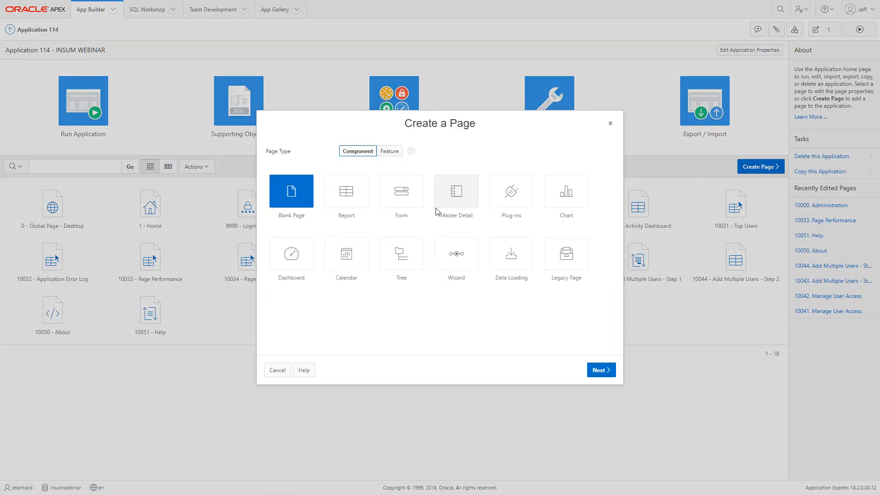
Add the Feedback feature pages, choosing 10000 Administration as the existing administration page.
left_click(390, 156)
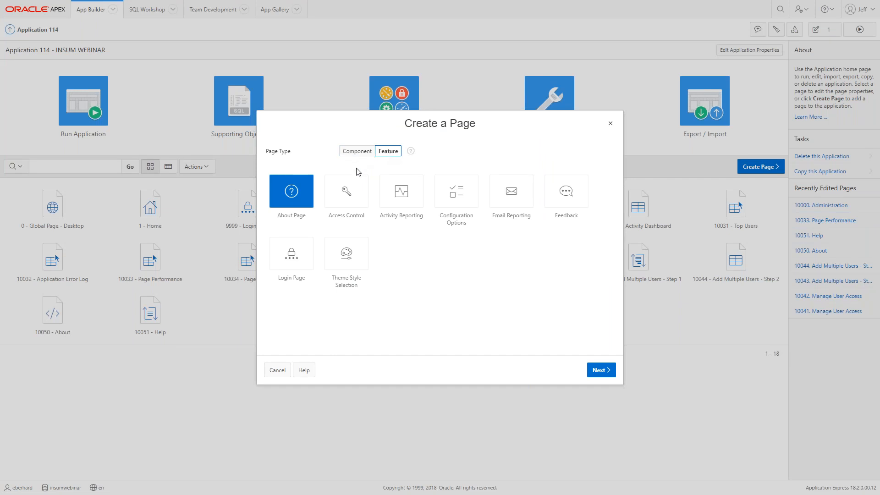
left_click(499, 209)
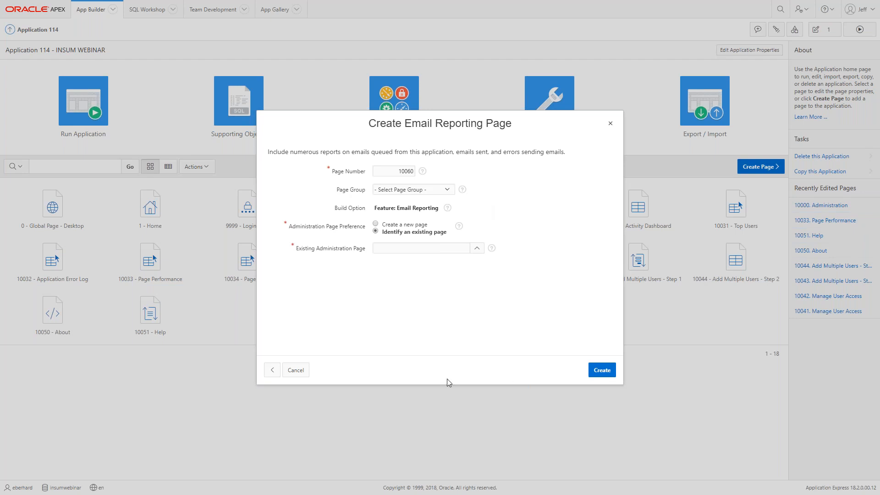
left_click(273, 371)
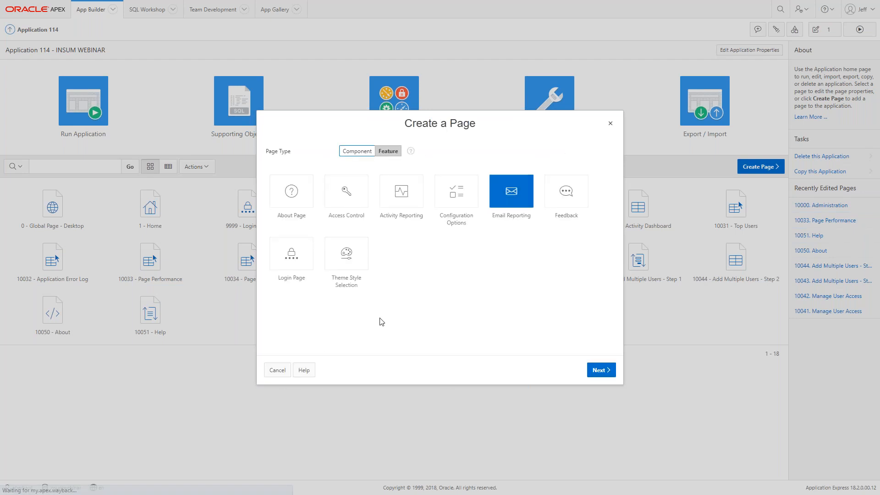
left_click(572, 194)
left_click(572, 196)
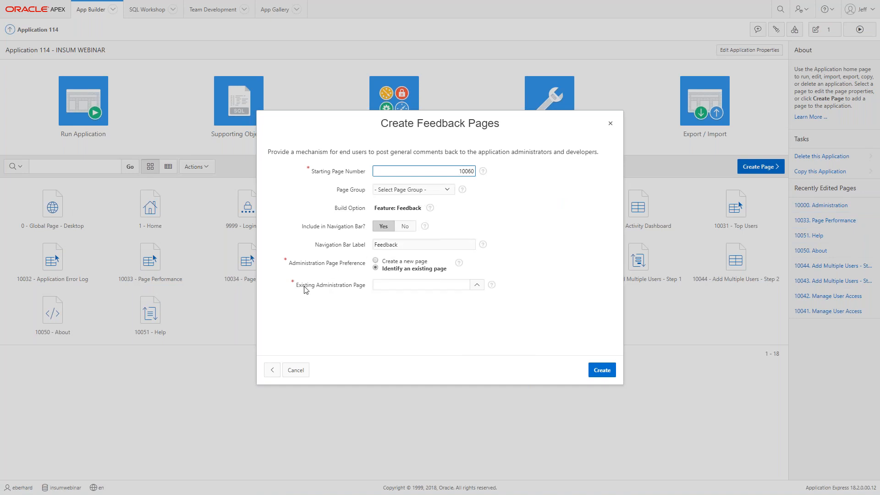
left_click(476, 285)
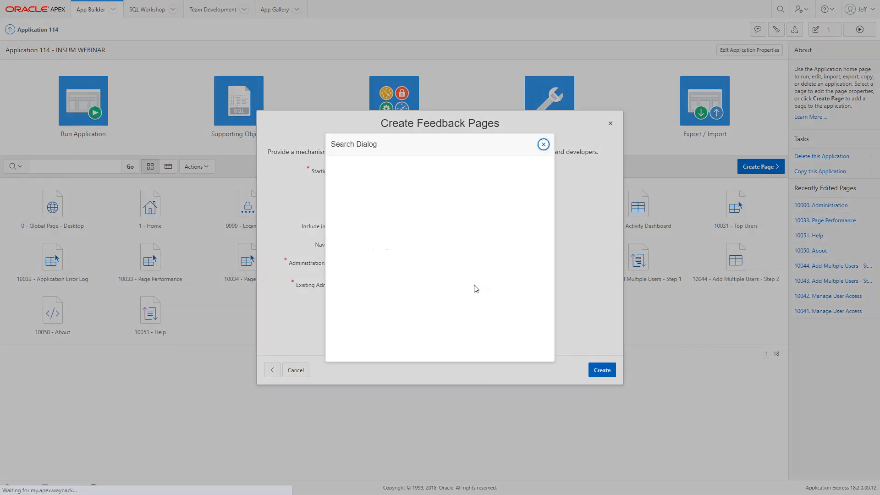
left_click(376, 231)
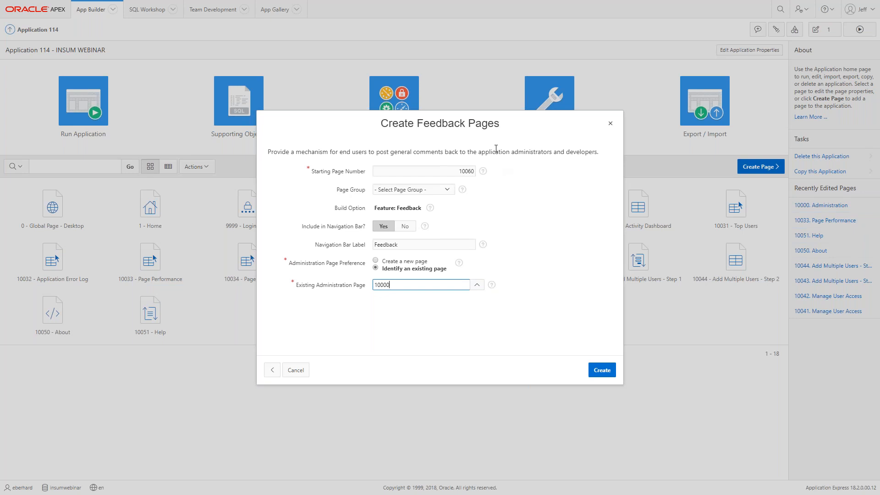
left_click(602, 369)
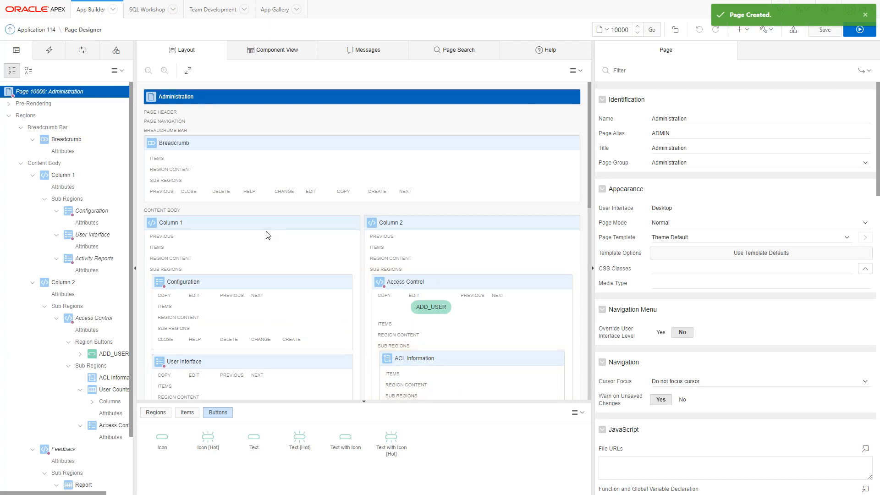
Return to the Application 114 home, advance to the Application Icon slide, and switch back to APEX.
left_click(30, 29)
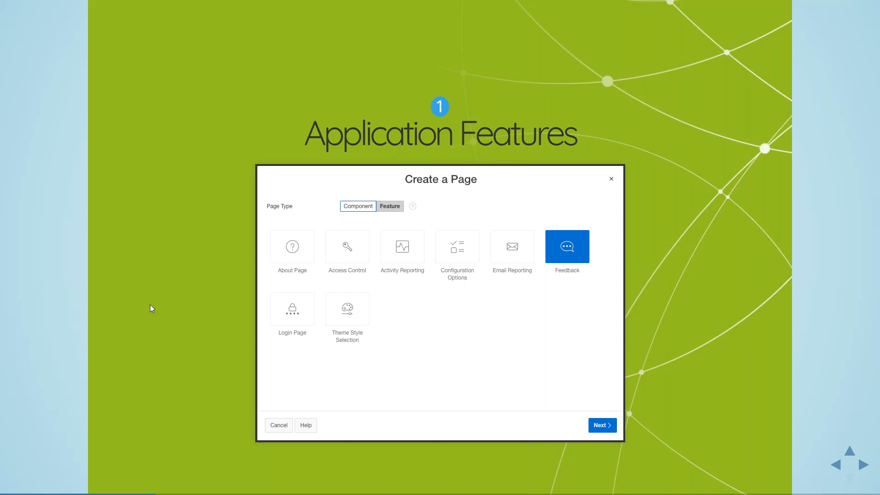
key("Right")
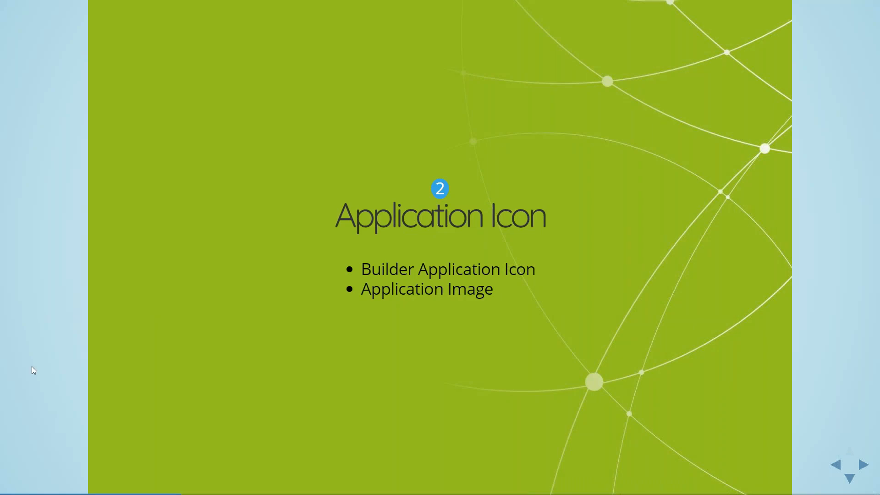
key("alt+Tab")
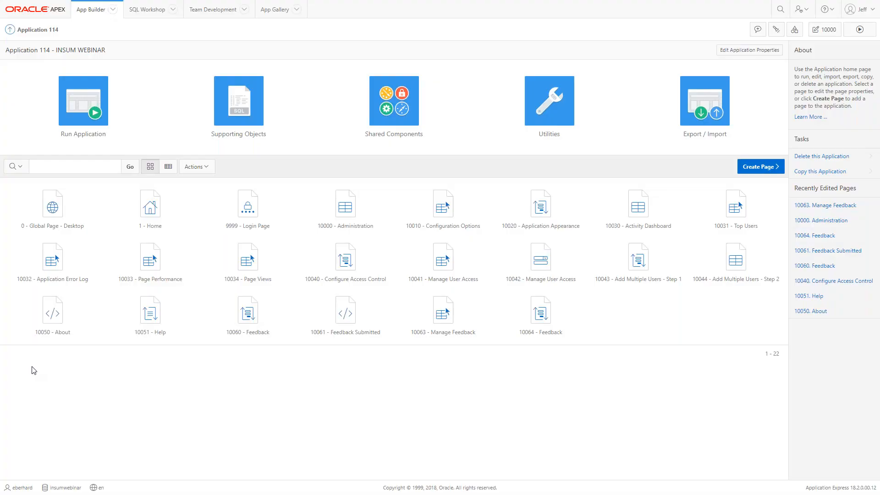
Open App Builder to list Sample Reporting, Sample Database Application and INSUM WEBINAR.
left_click(90, 14)
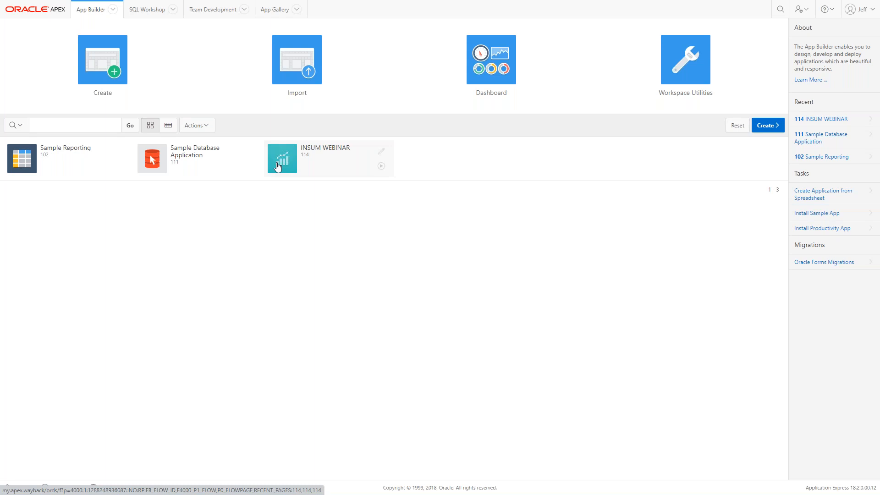
Open the INSUM WEBINAR application (114) and its Edit Application Definition page.
left_click(328, 162)
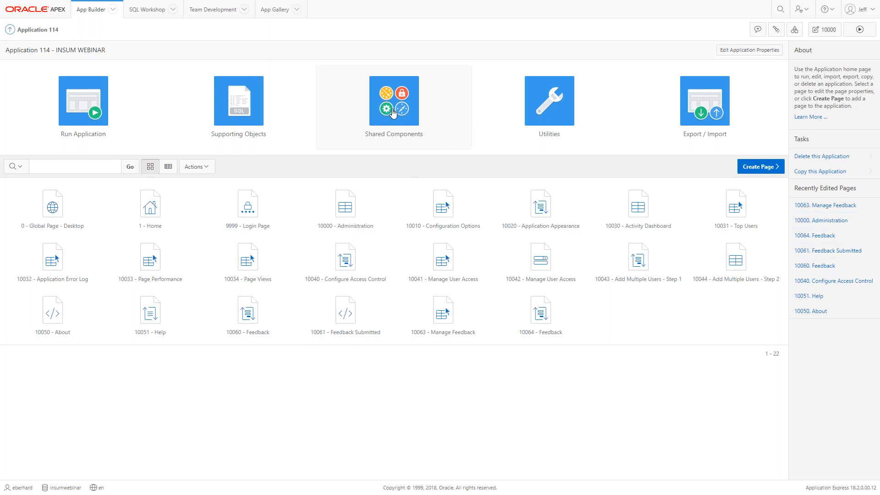
left_click(755, 52)
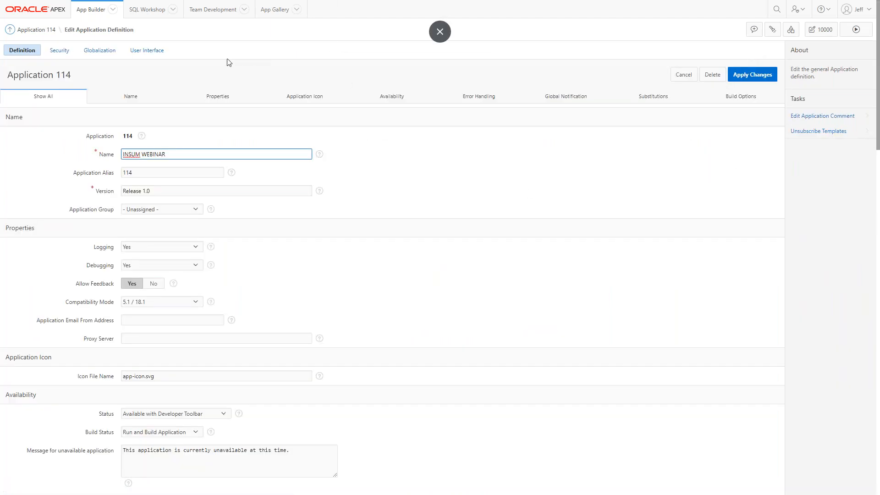
Check the Icon File Name help: app-icon.svg must be replaced by an uploaded 64 x 64 image.
left_click(301, 102)
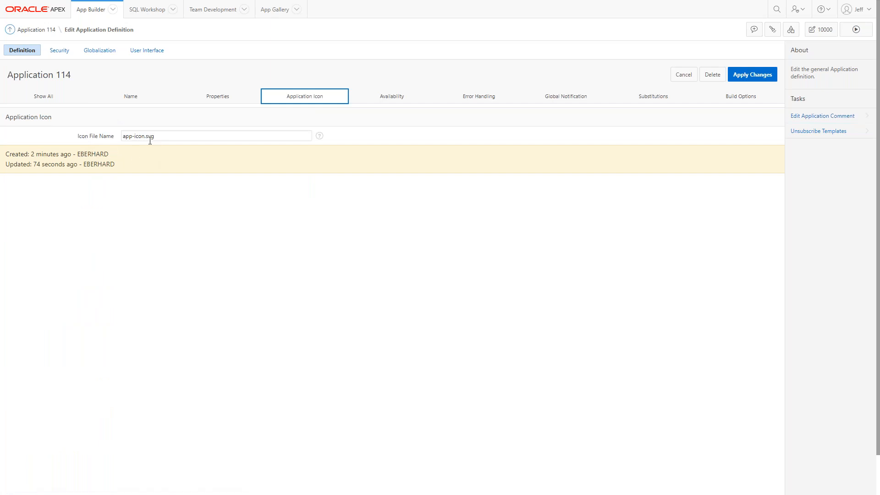
left_click(319, 136)
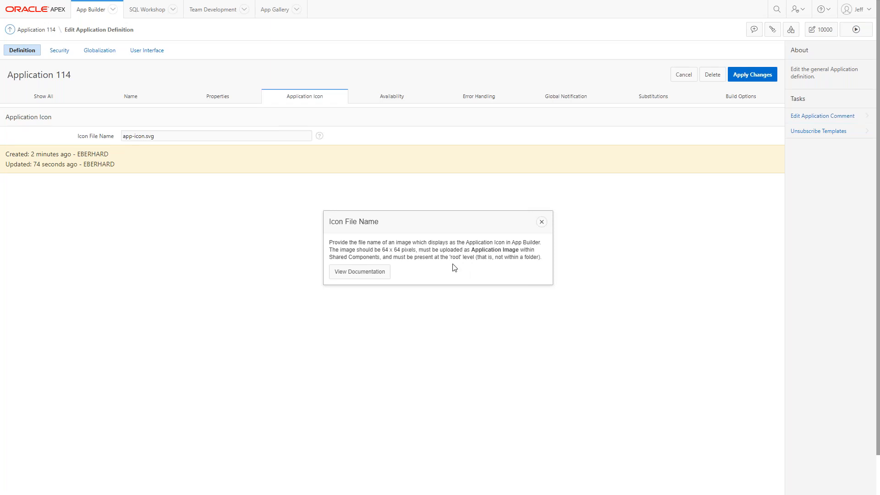
left_click(790, 30)
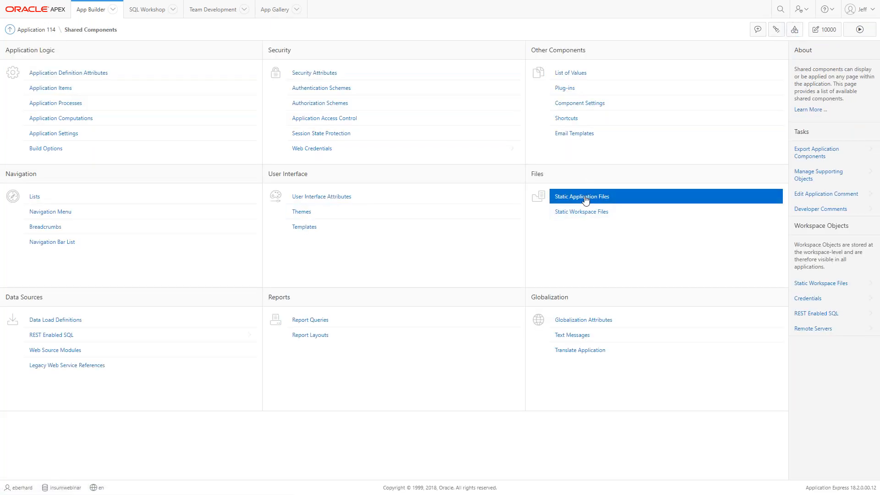
Upload all five kittie files, including kittie.svg and kittie.png, as static application files.
left_click(585, 198)
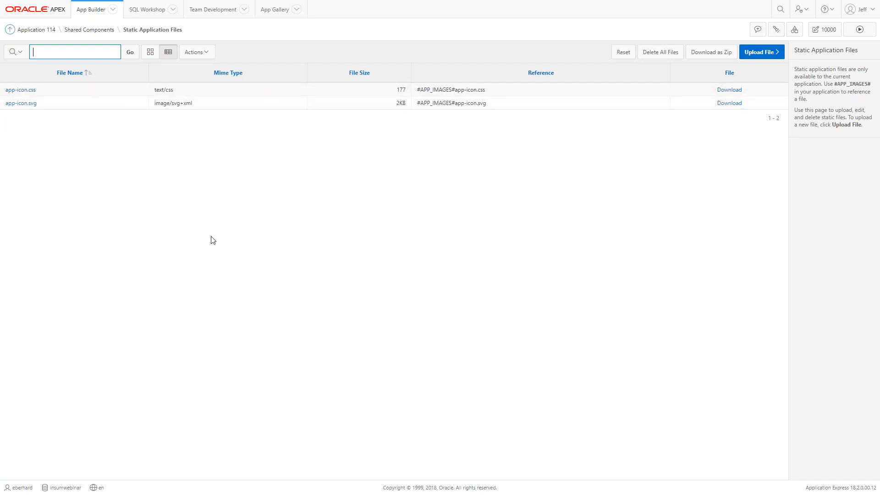
left_click(755, 52)
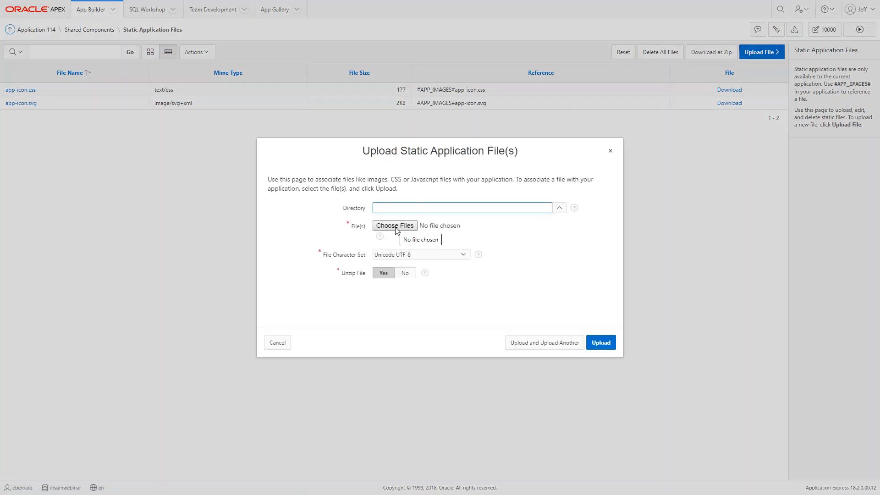
left_click(395, 227)
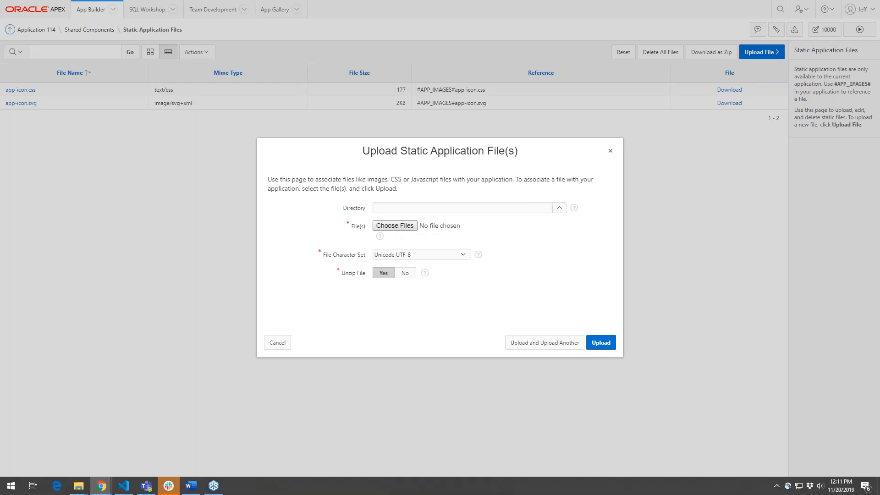
left_click_drag(89, 104, 323, 48)
left_click(593, 233)
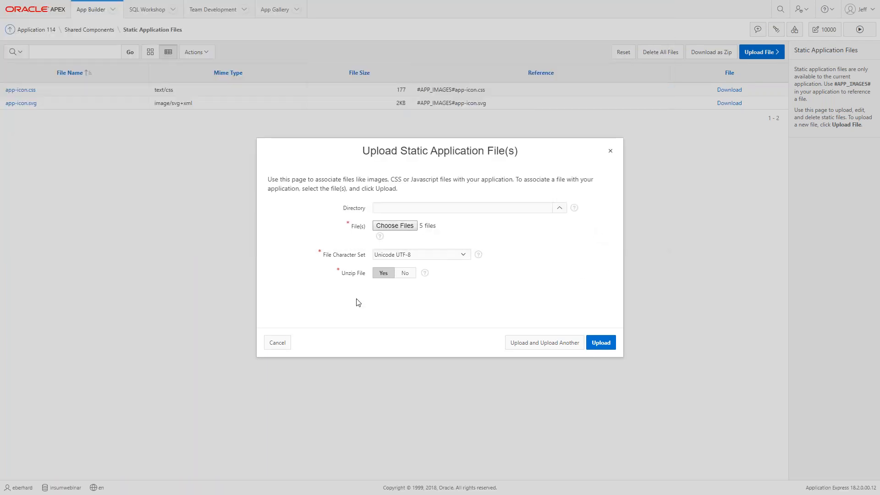
left_click(600, 343)
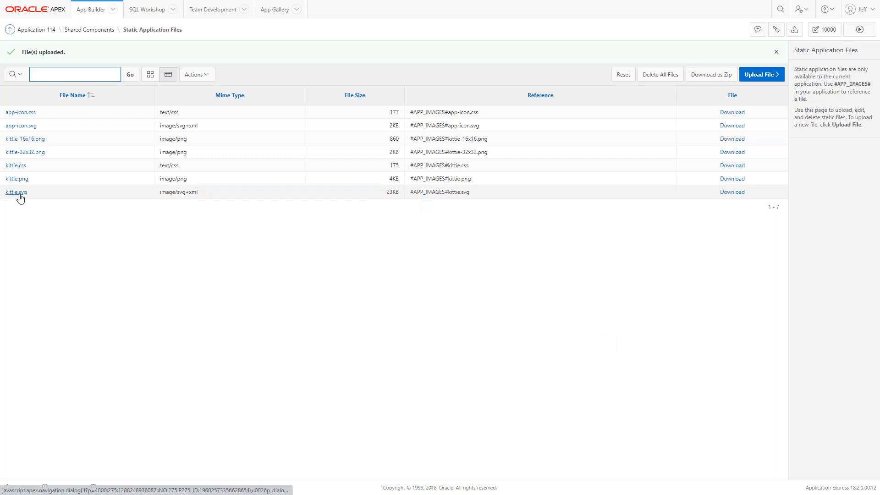
left_click(794, 29)
Change the application Icon File Name from app-icon.svg to kittie.svg and apply the change.
left_click(70, 71)
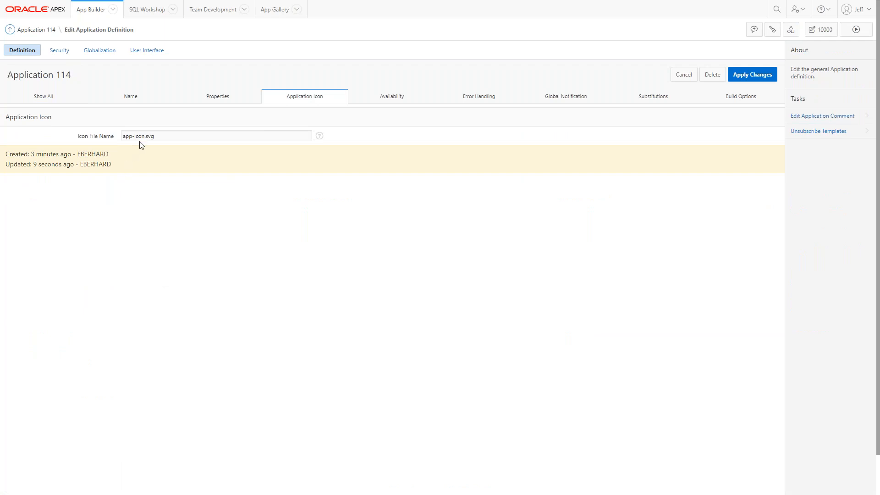
left_click_drag(146, 136, 75, 145)
type("kittie")
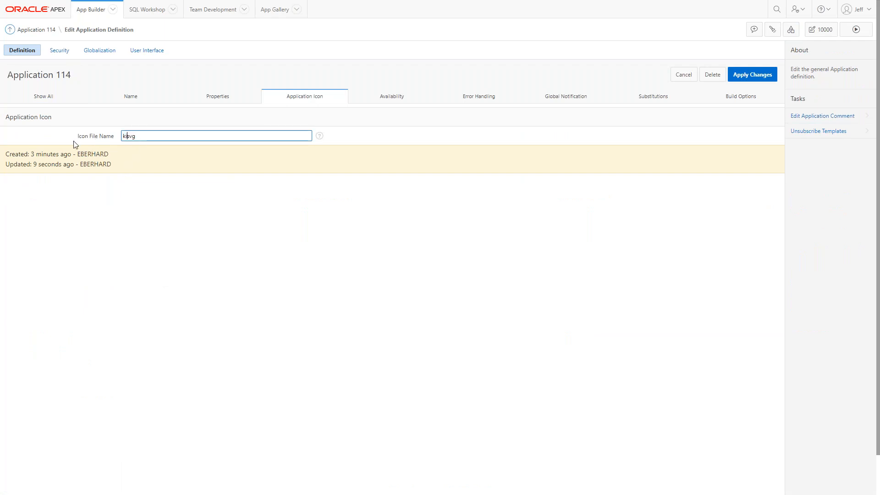
type(".")
left_click(752, 75)
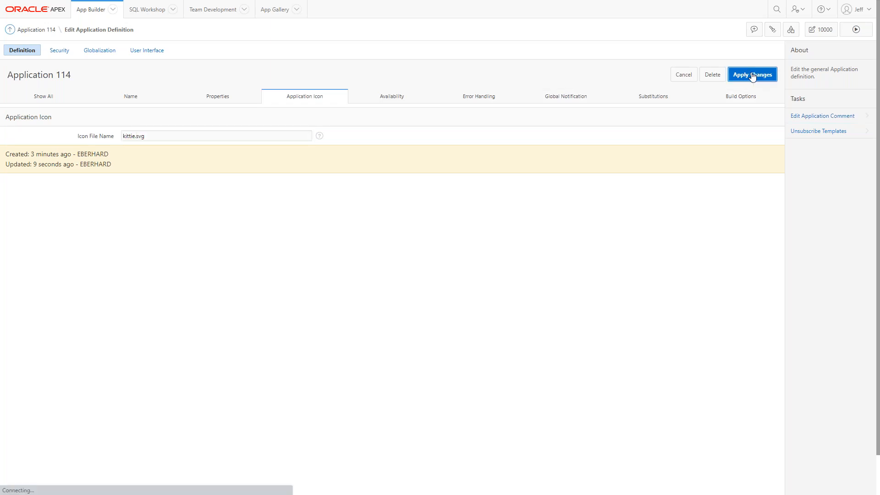
left_click(91, 10)
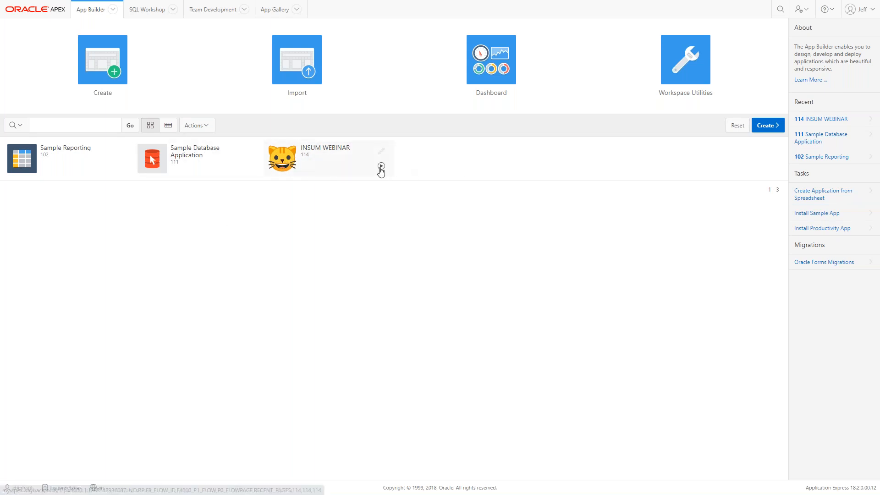
Run INSUM WEBINAR, sign in with the user's credentials, and open Home page 1 in Page Designer.
left_click(380, 166)
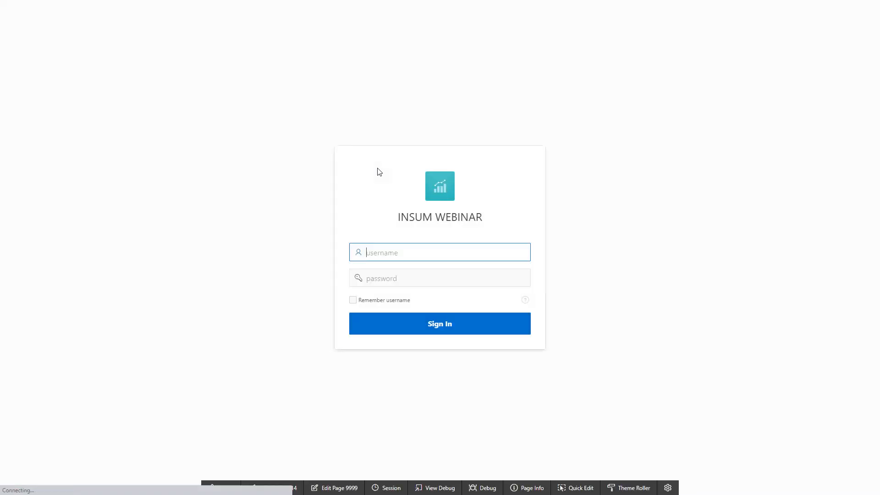
left_click(390, 246)
key("BackSpace")
key("Tab")
key("Return")
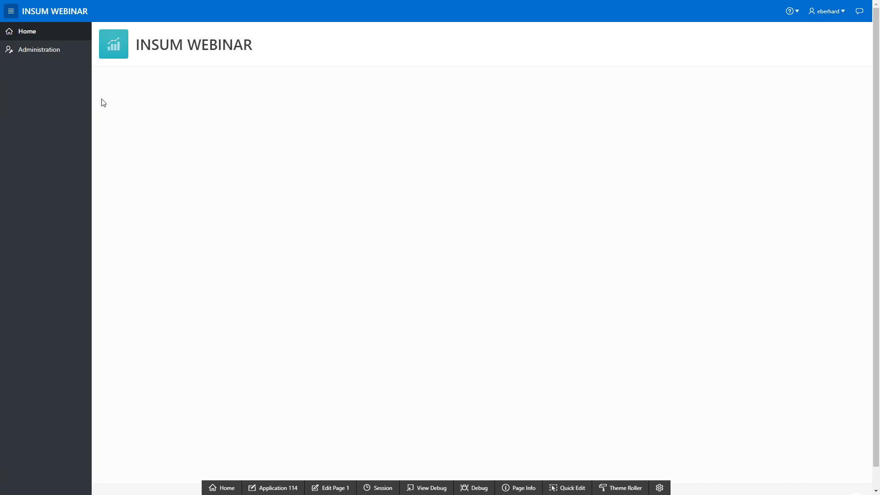
left_click(329, 487)
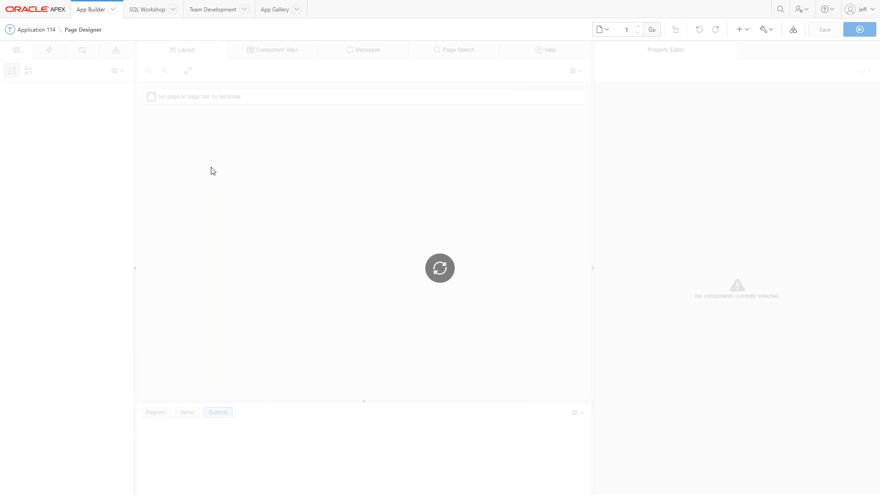
Inspect the INSUM WEBINAR header region's icon setting, then open the Application Definition attributes.
left_click(214, 143)
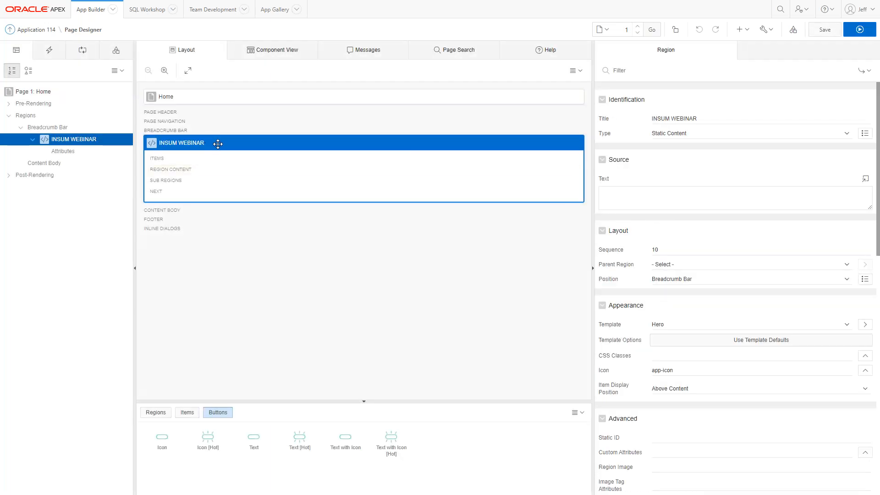
scroll(688, 293, "down", 3)
left_click(689, 279)
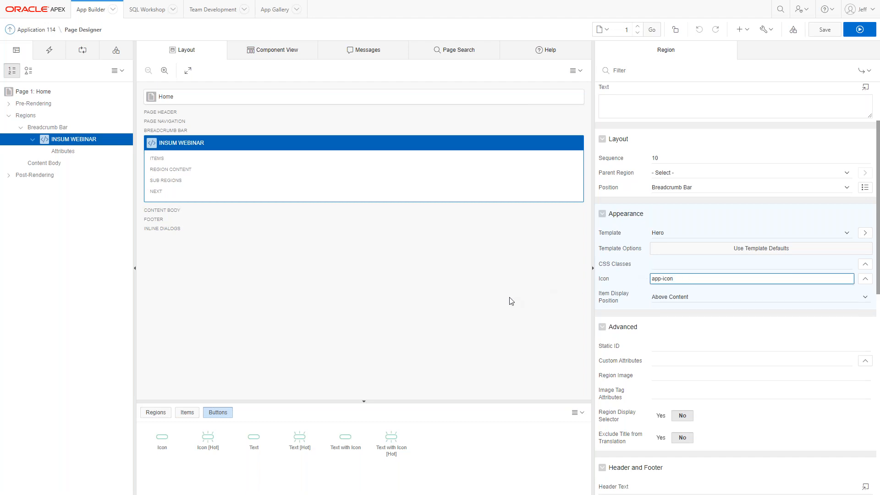
scroll(761, 137, "up", 2)
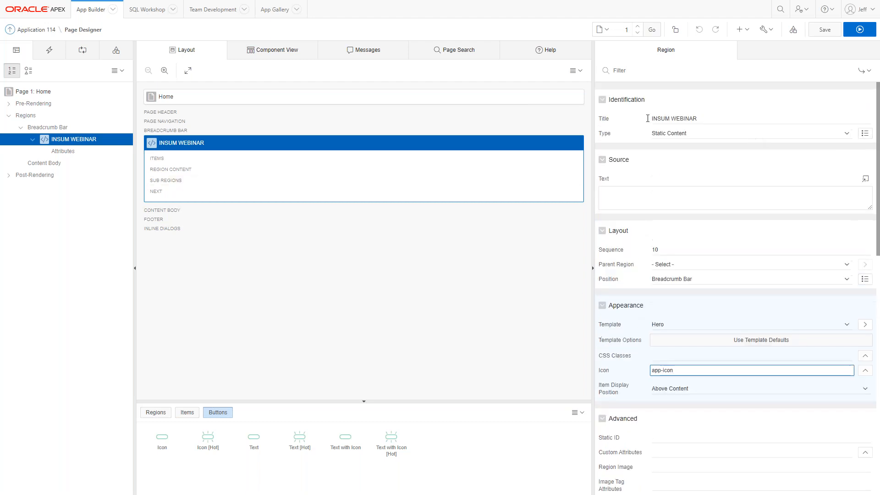
left_click(793, 31)
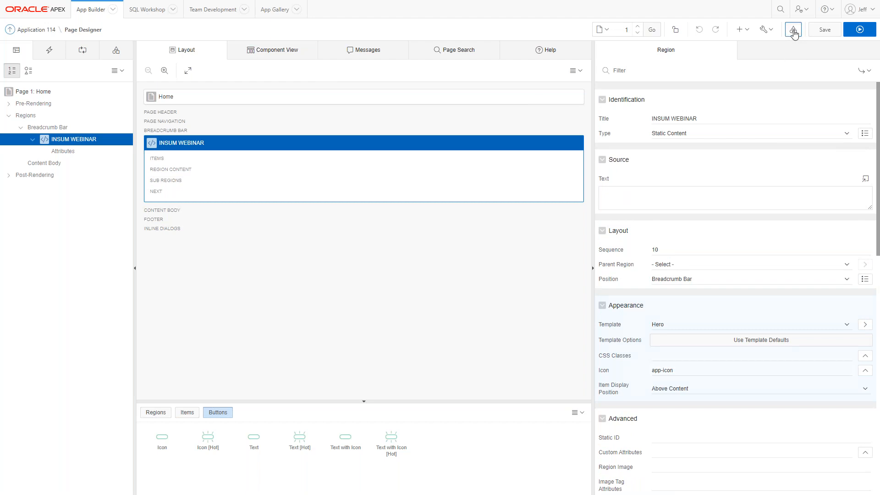
left_click(91, 78)
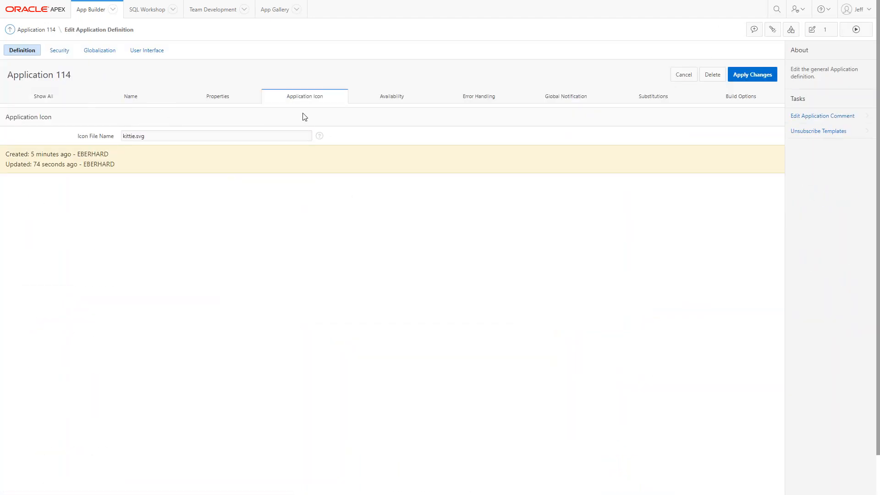
Open the Desktop user interface's CSS File URLs and compare them with the kittie.css code.
left_click(145, 52)
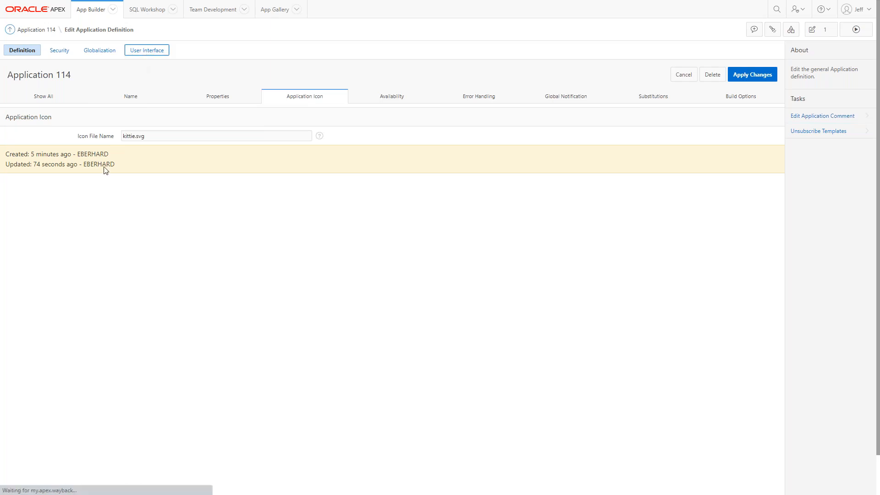
left_click(15, 157)
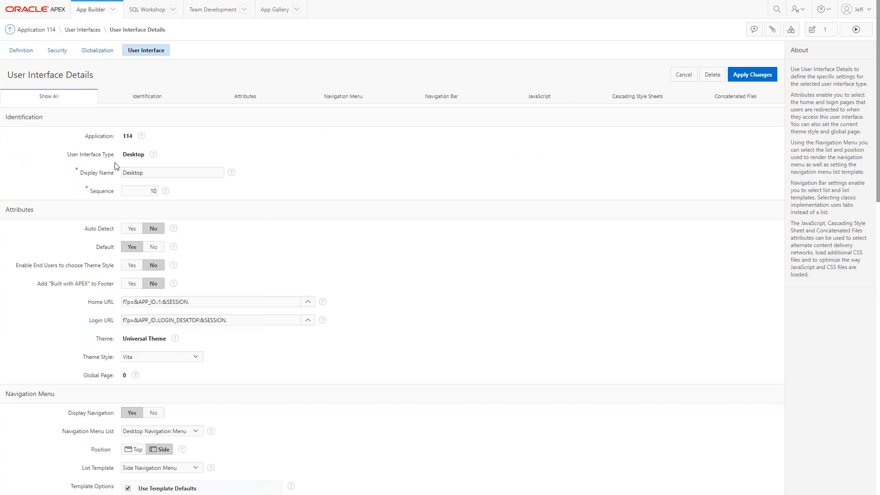
scroll(257, 285, "down", 4)
scroll(256, 285, "down", 10)
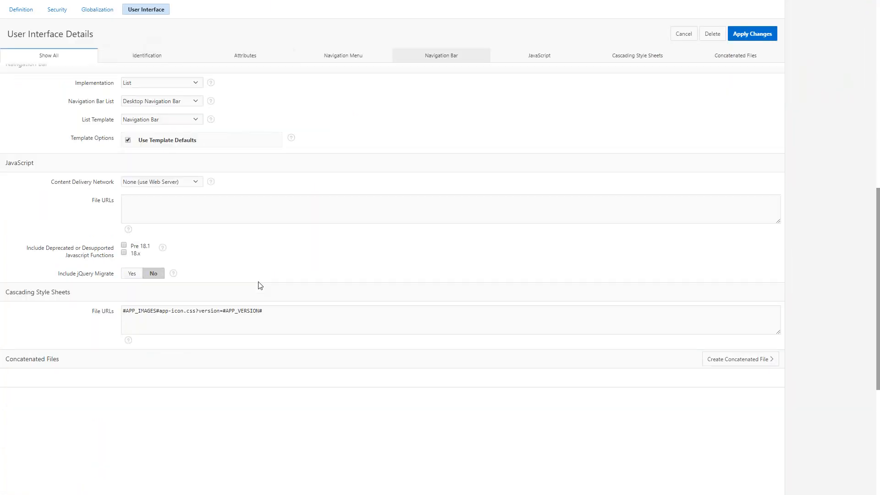
scroll(190, 269, "up", 4)
double_click(190, 269)
left_click(52, 277)
left_click(137, 271)
left_click_drag(159, 272, 161, 269)
left_click(0, 266)
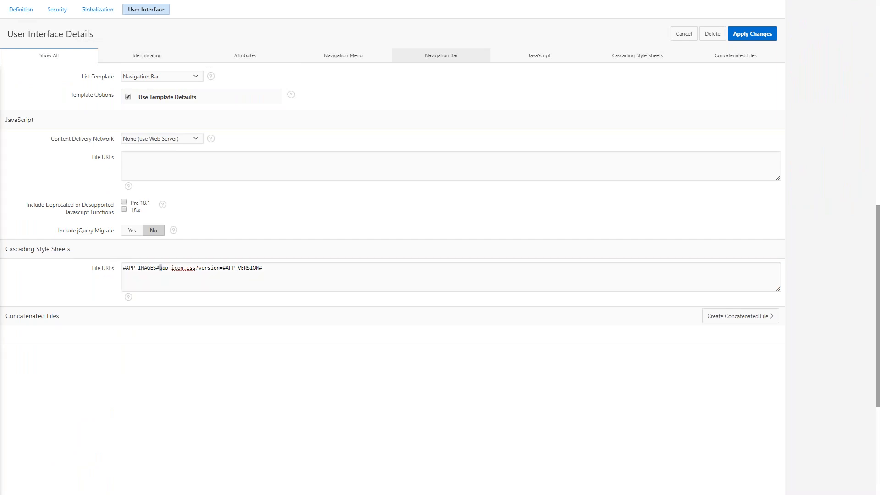
left_click_drag(0, 68, 326, 96)
left_click_drag(198, 151, 233, 151)
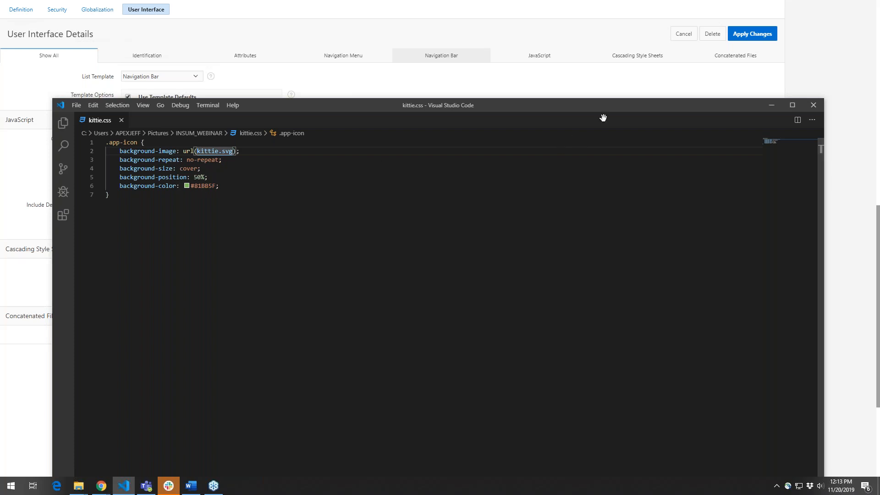
left_click_drag(606, 117, 524, 125)
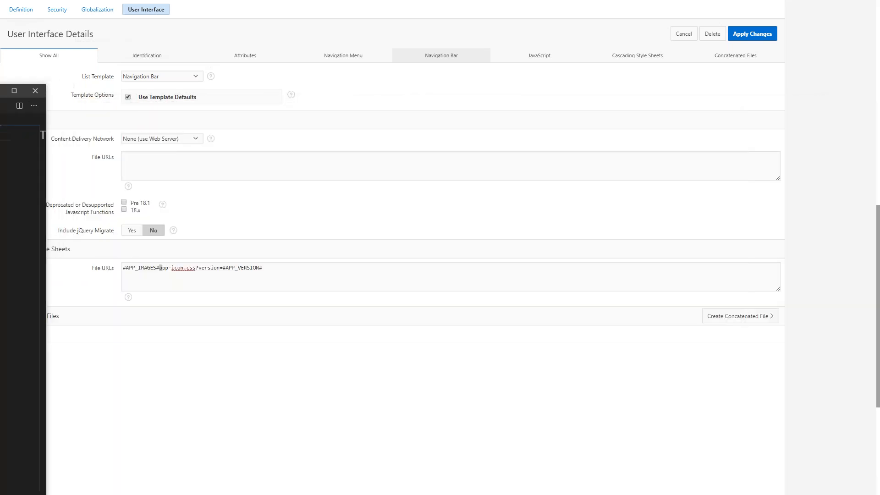
Change the CSS file URL from app-icon.css to #APP_IMAGES#kittie.css and apply.
left_click(166, 269)
left_click_drag(184, 268, 160, 268)
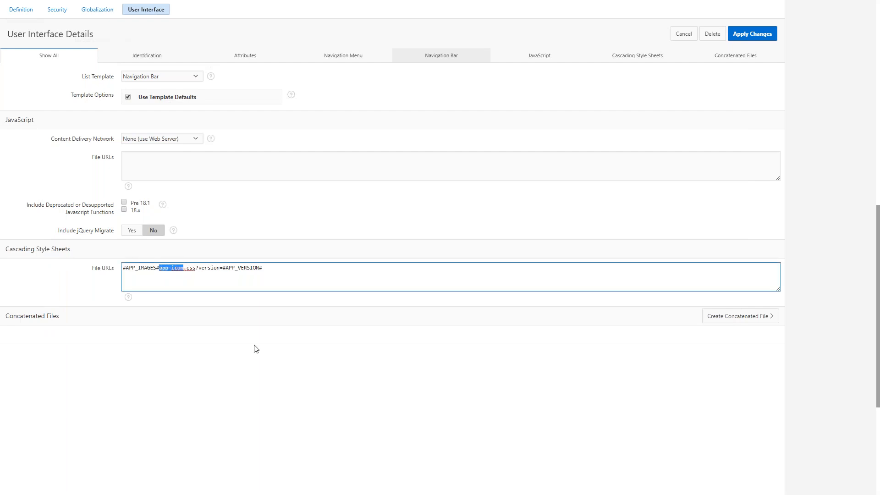
type("kitti")
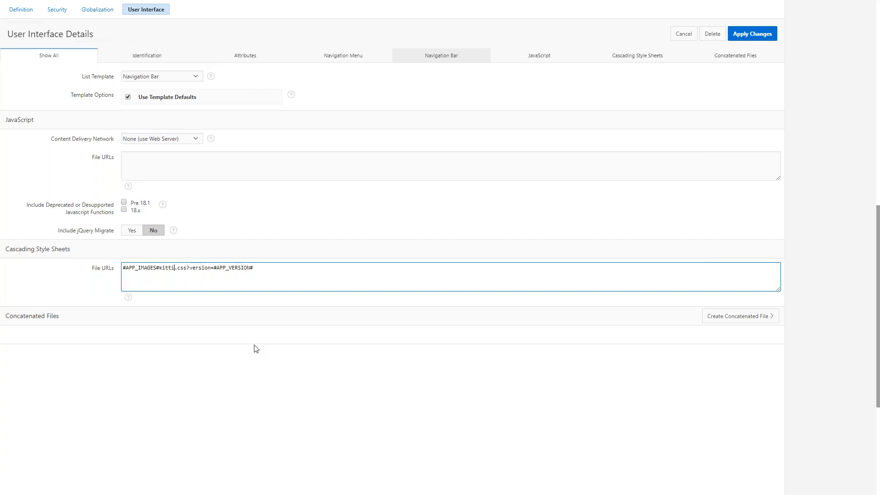
type("e")
left_click(752, 37)
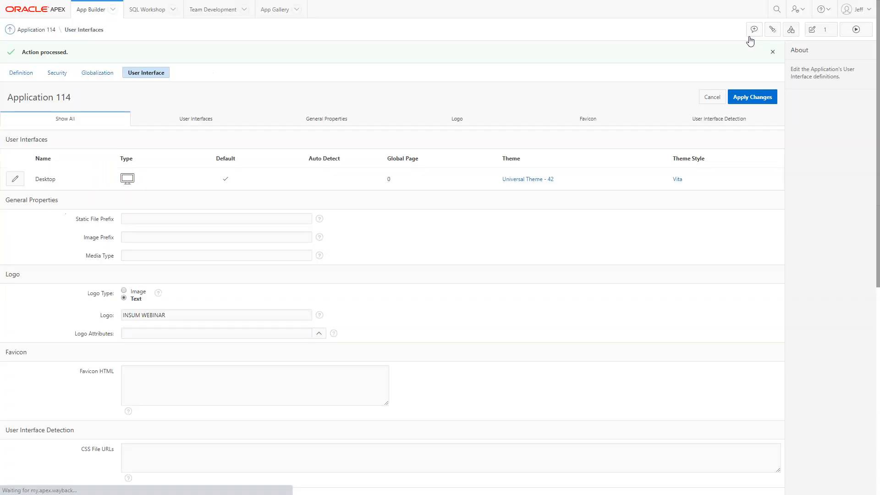
Run the application to see the cat face beside the Home page title, then exit full screen.
left_click(855, 29)
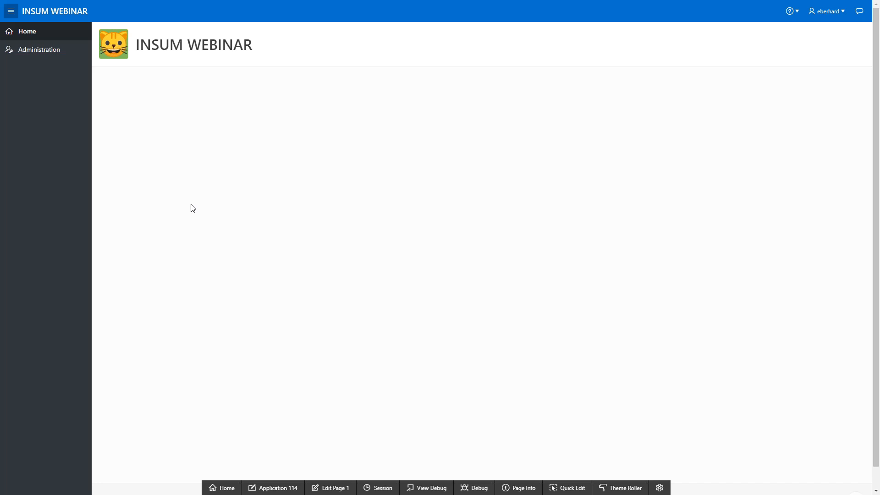
key("F11")
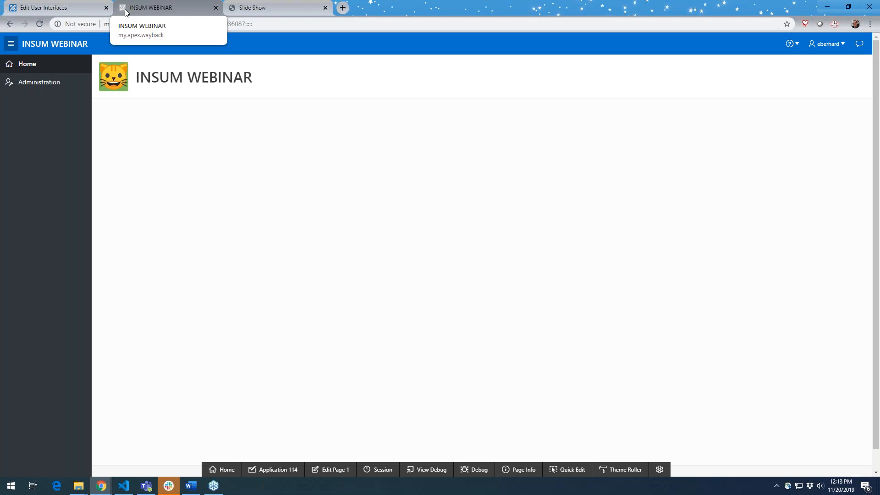
Read the Favicon HTML help's example link tags while leaving the Favicon HTML field empty.
left_click(57, 8)
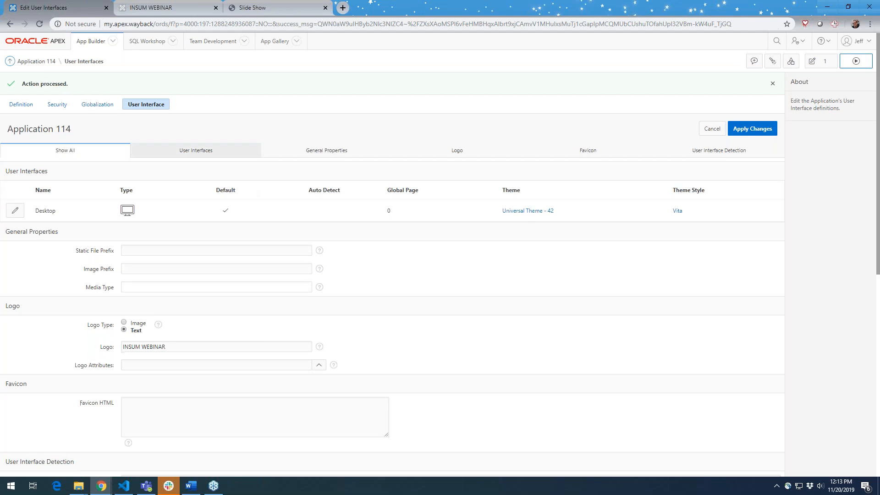
scroll(293, 149, "down", 2)
left_click(188, 316)
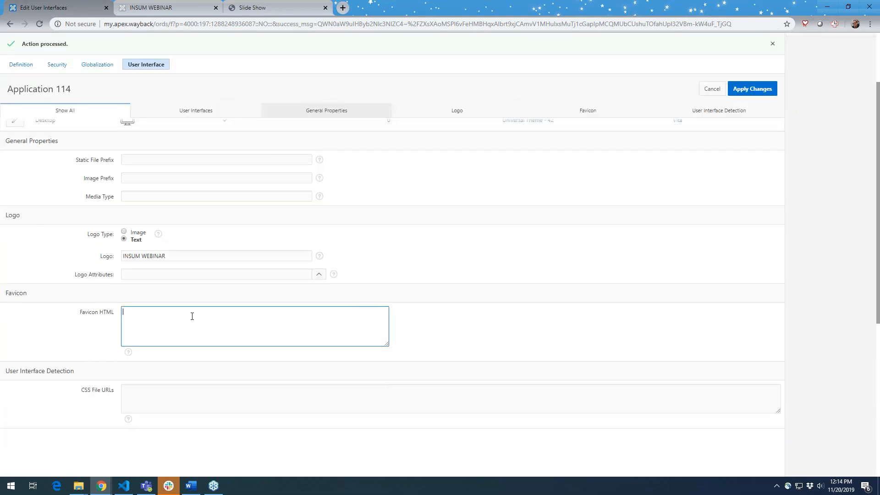
left_click(503, 327)
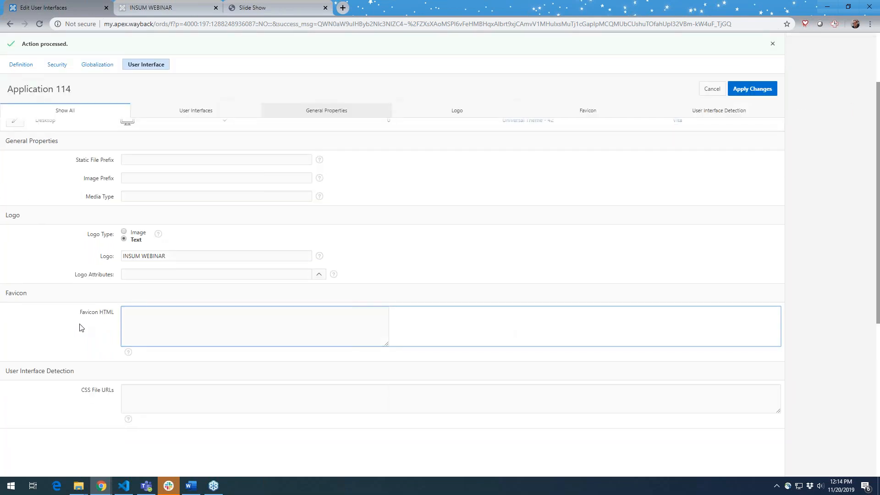
left_click(128, 353)
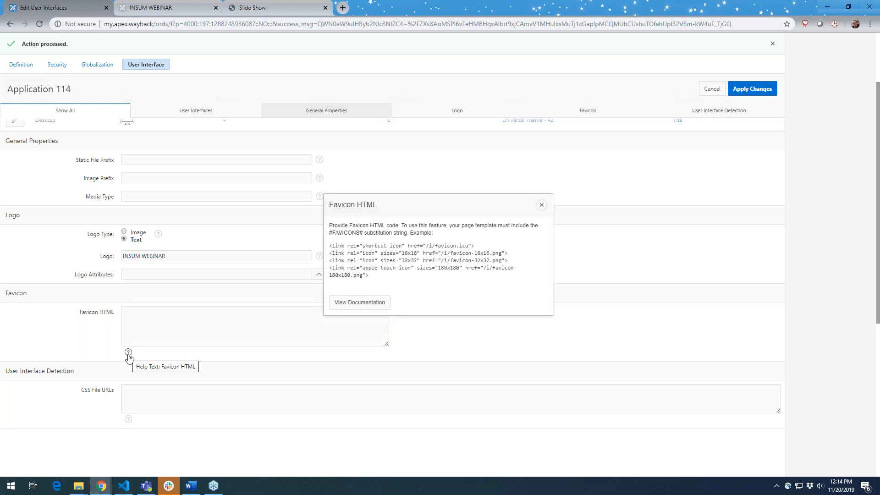
mouse_move(330, 260)
left_mouse_down()
mouse_move(398, 280)
mouse_move(326, 246)
left_mouse_up()
left_click(182, 322)
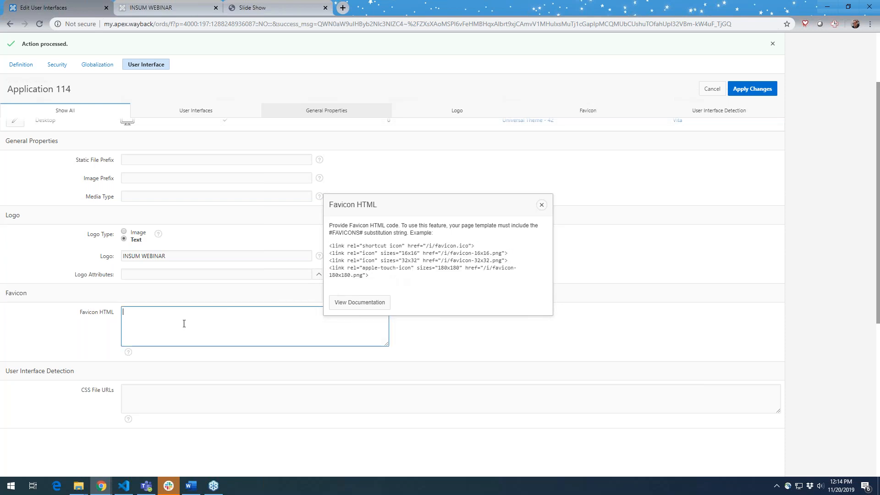
left_click(541, 205)
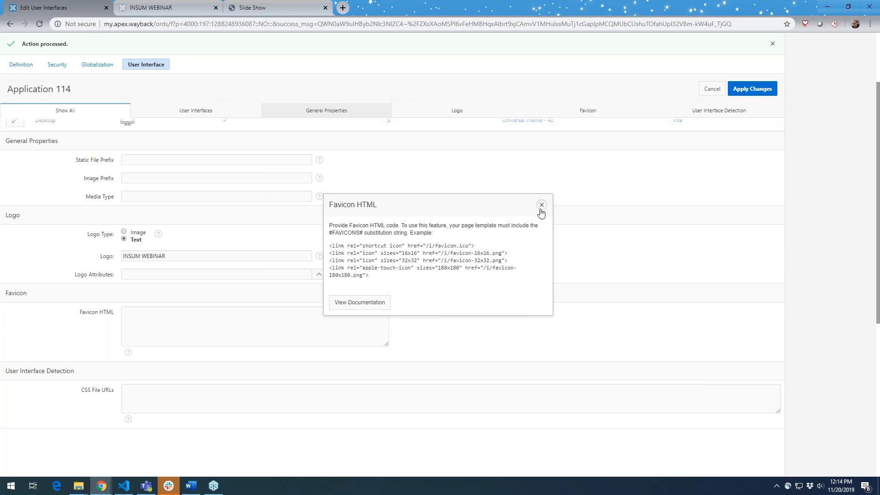
key("ctrl+3")
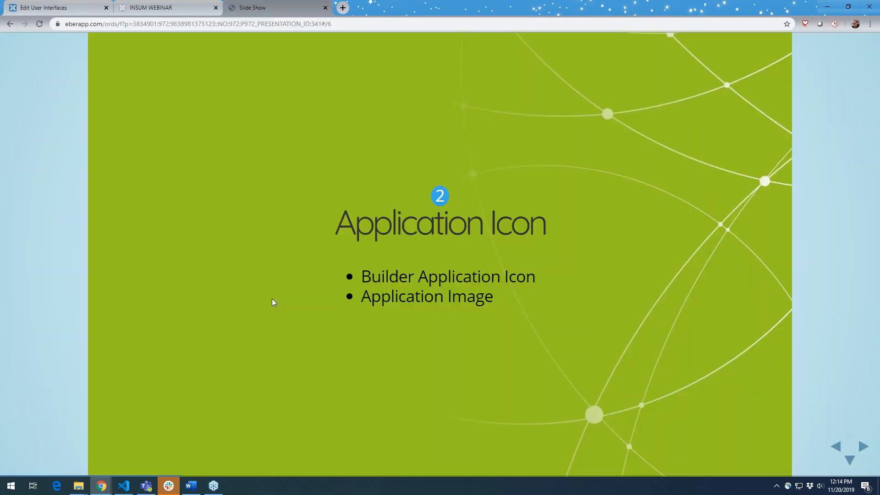
Paste the three kittie link tags from the Favicon HTML slide into Favicon HTML and apply.
key("Right")
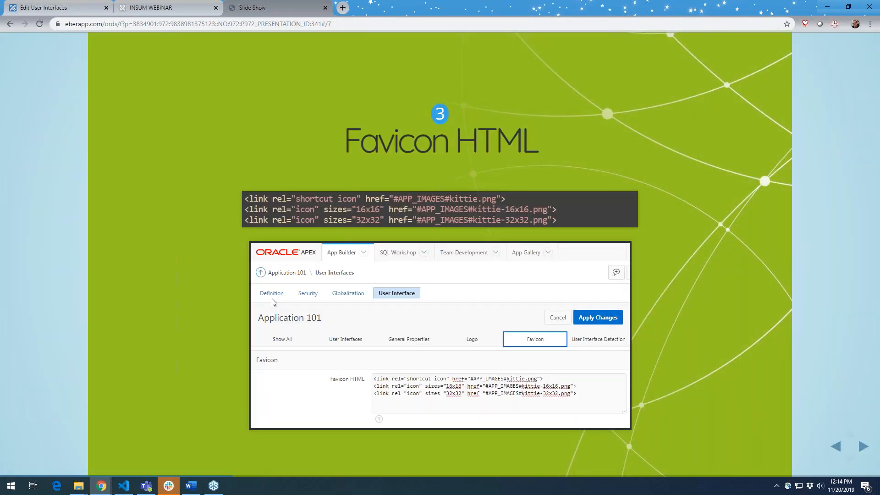
key("Left")
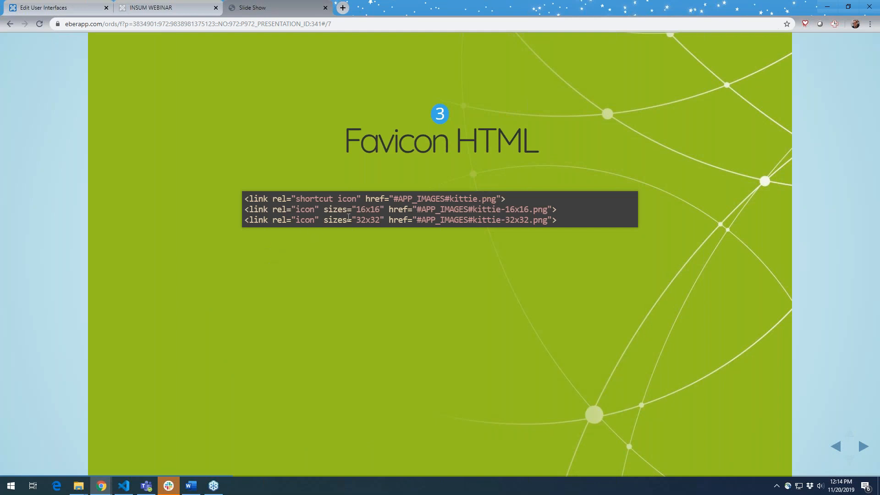
left_click_drag(569, 219, 236, 201)
key("ctrl+c")
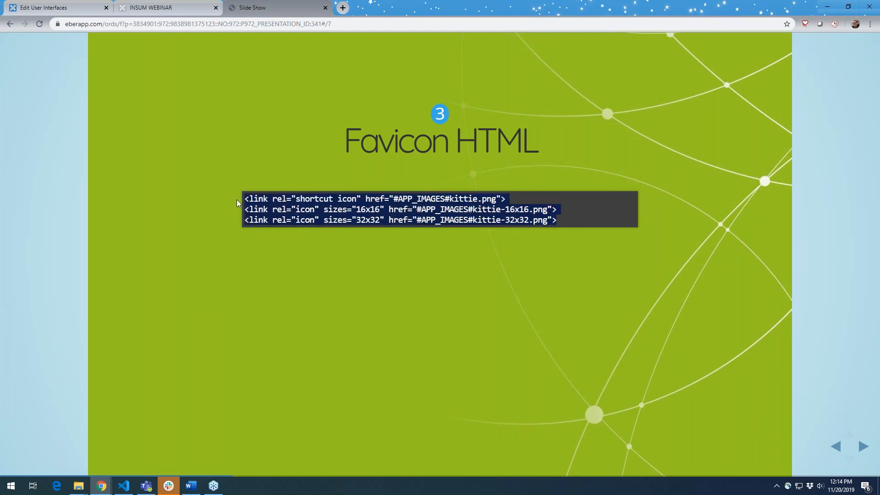
key("ctrl+1")
left_click(196, 327)
key("ctrl+v")
left_click(756, 91)
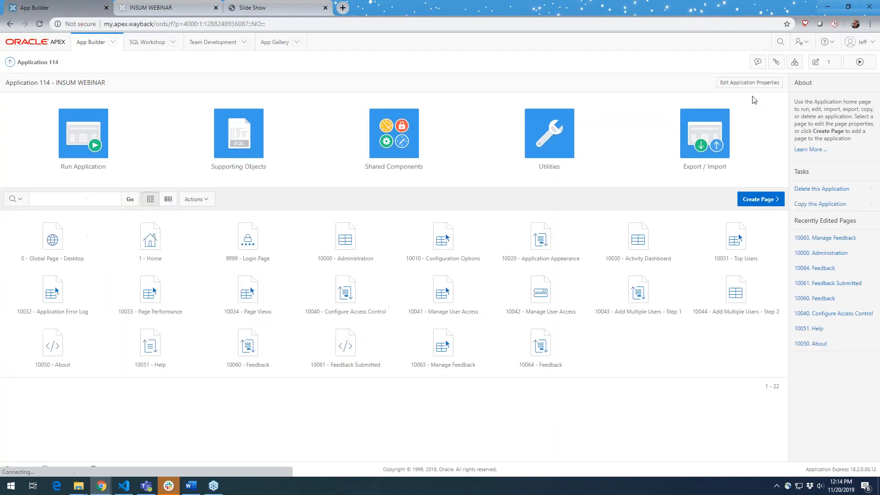
Run the INSUM WEBINAR app full screen to verify the cat favicon, then return to the slides.
left_click(859, 64)
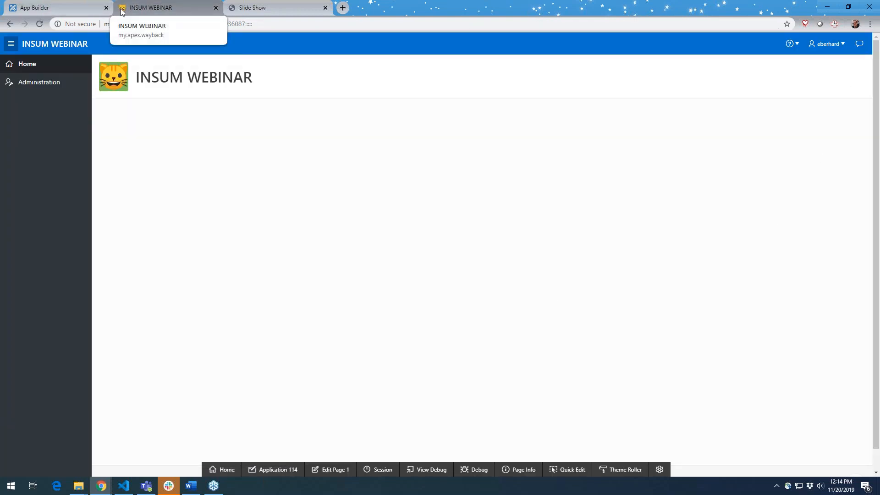
key("F11")
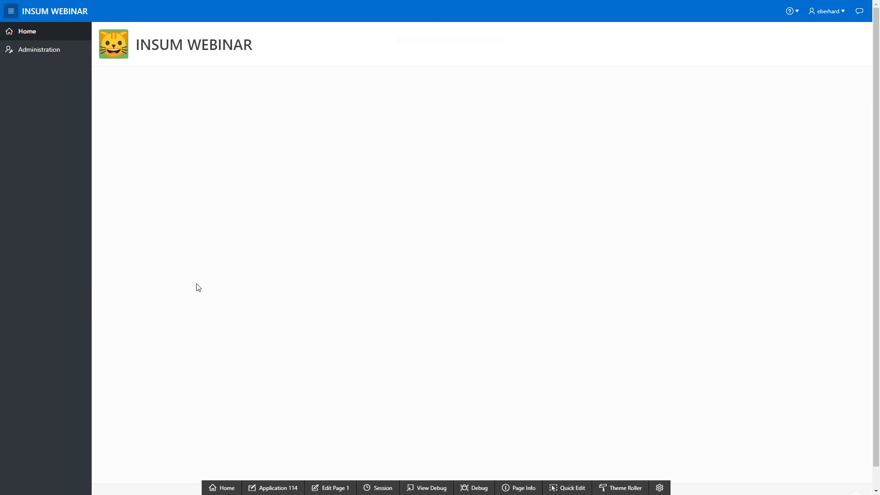
key("ctrl+Tab")
key("Right")
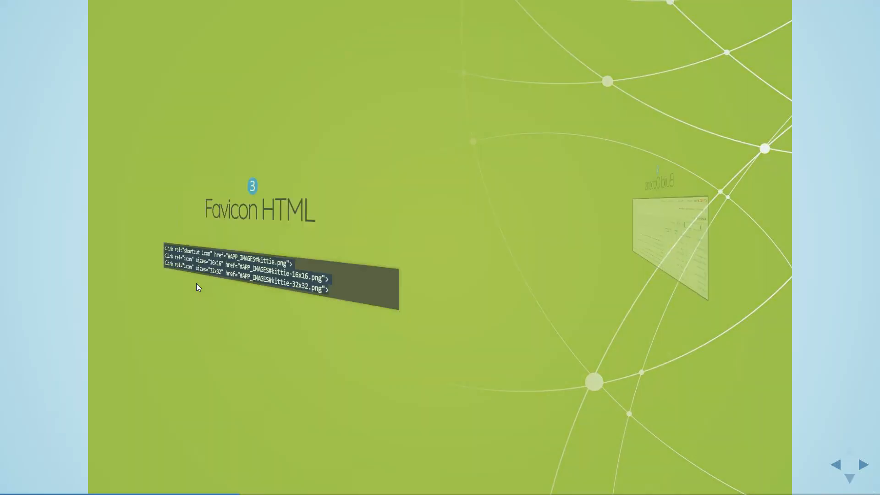
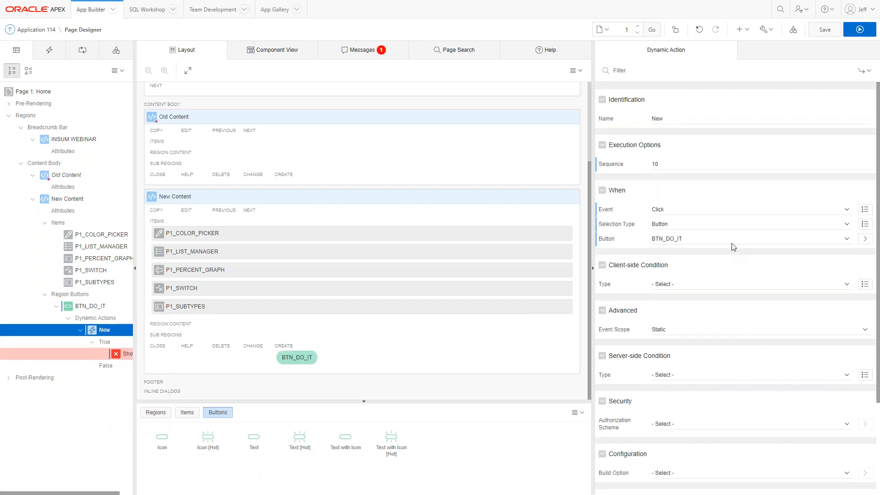
Rename the dynamic action from New to 'Click Do It'.
left_click(705, 119)
left_click(705, 118)
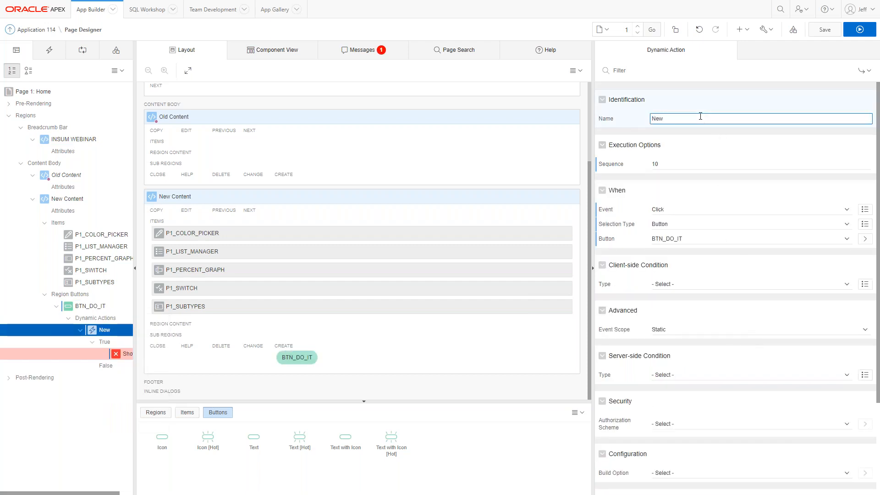
left_click_drag(673, 118, 635, 116)
type("Click Do It")
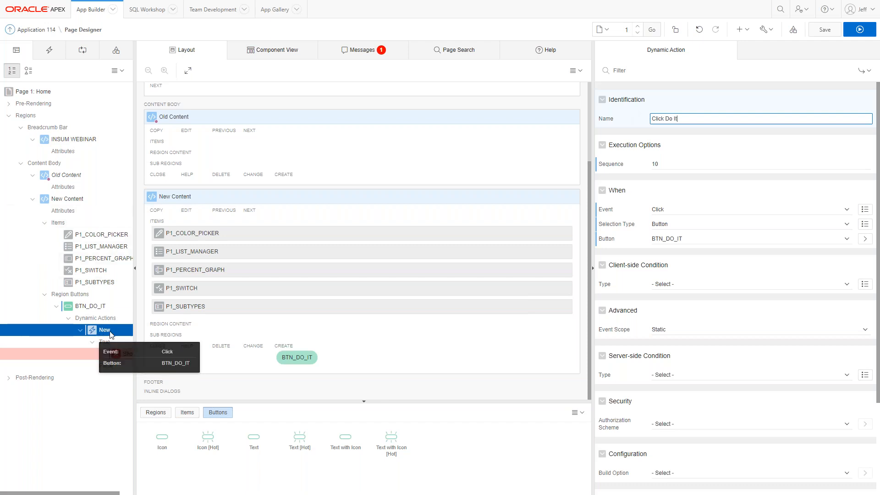
Make the true action Disable button BTN_DO_IT with Fire on Initialization off, and save.
left_click(127, 357)
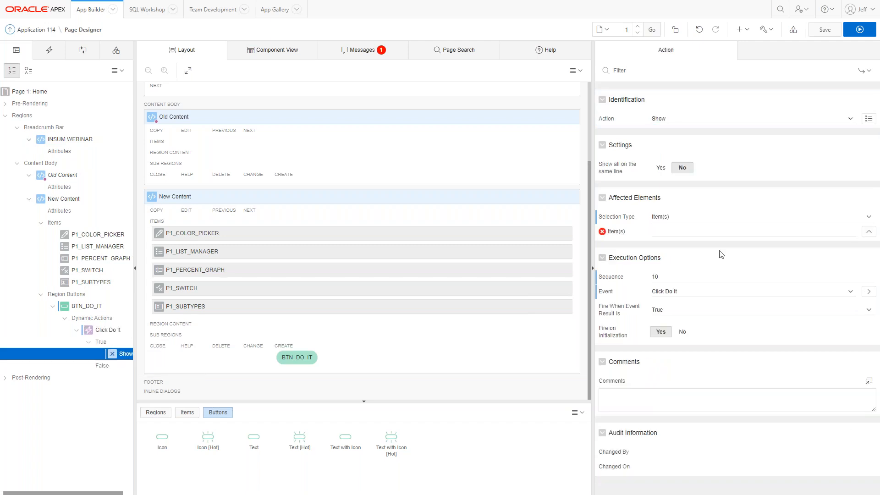
left_click(683, 118)
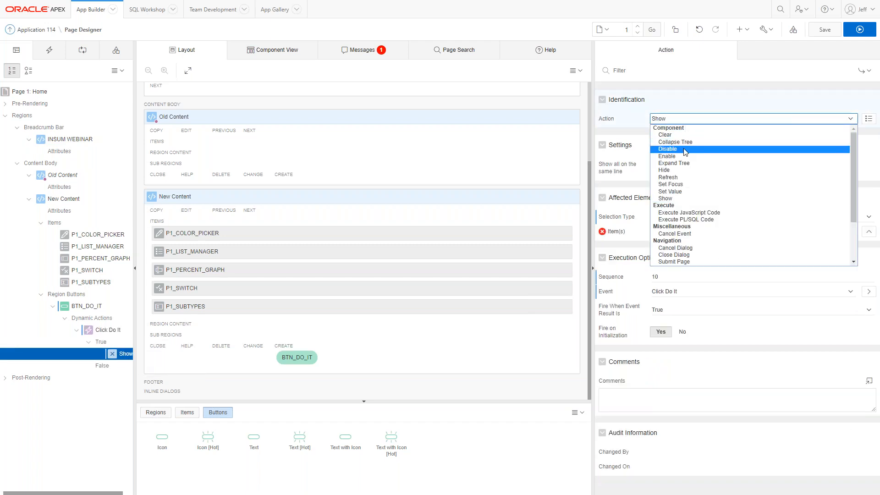
left_click(684, 149)
left_click(680, 164)
left_click(677, 183)
left_click(676, 180)
left_click(673, 191)
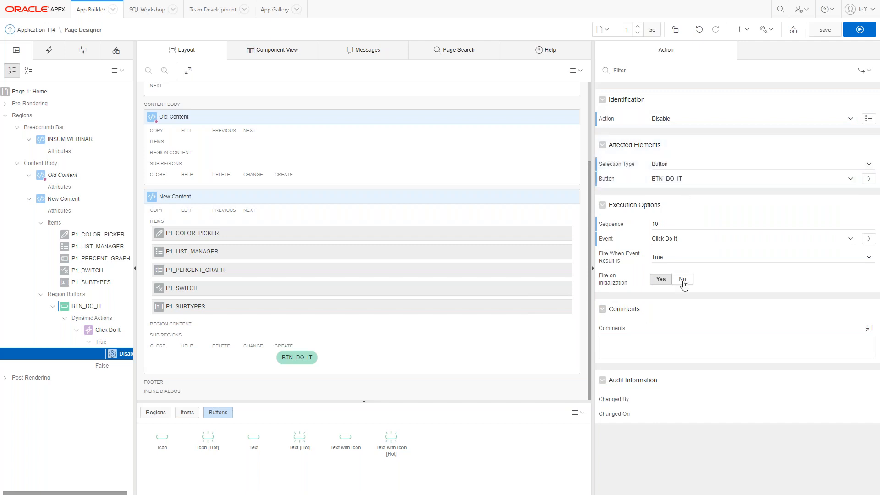
left_click(682, 280)
left_click(825, 30)
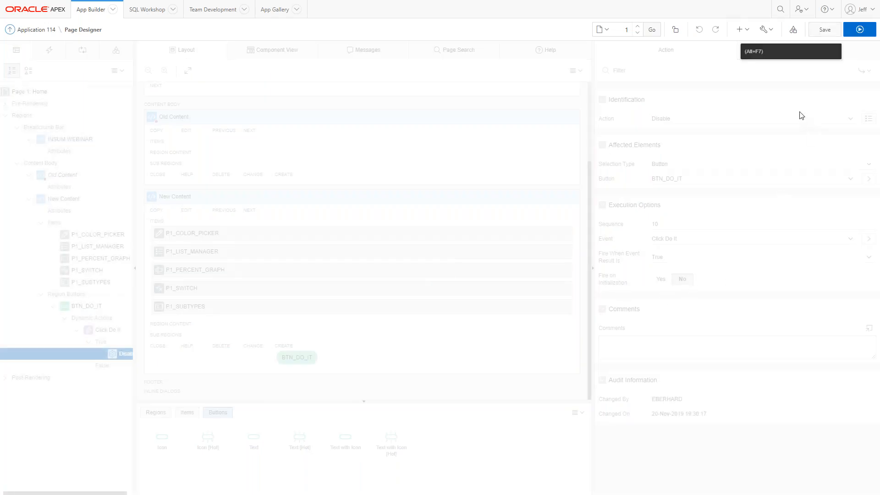
key("ctrl+alt+r")
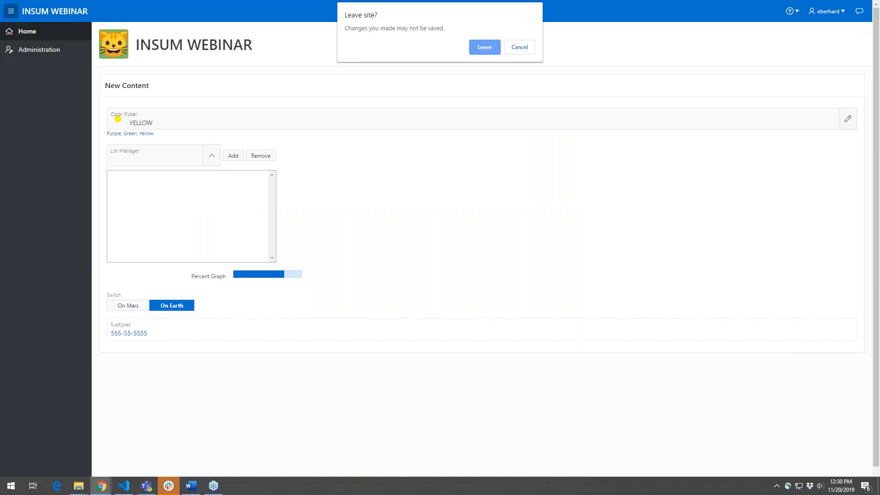
left_click(487, 48)
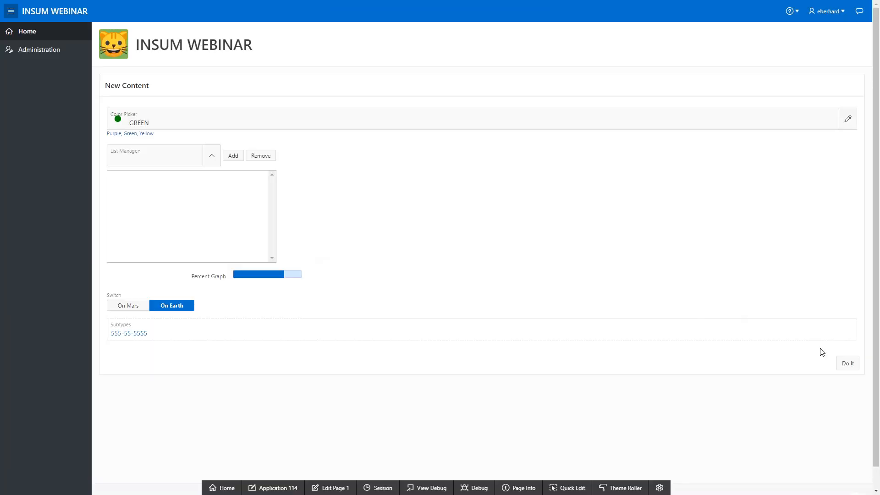
left_click(847, 363)
key("ctrl+grave")
key("Down")
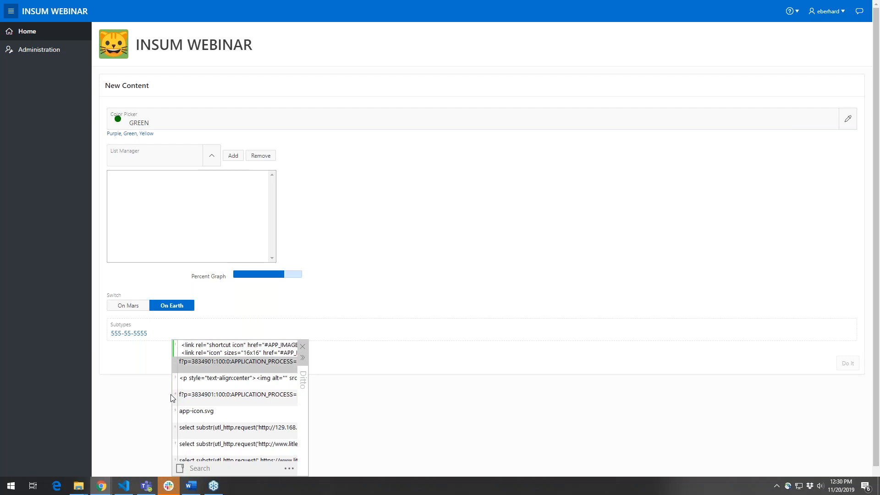
key("Escape")
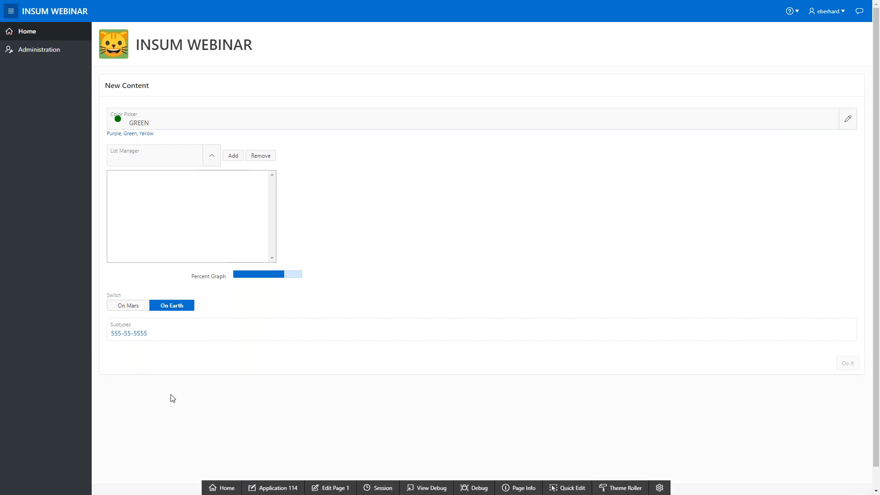
key("ctrl+Tab")
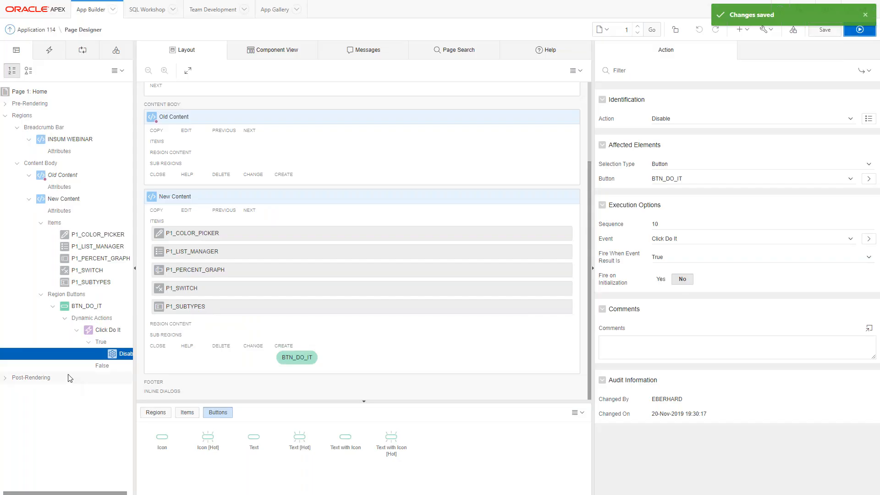
Add a Submit Page true action after Disable with request BTN_DO_IT and processing indicator, then save.
left_click(111, 356)
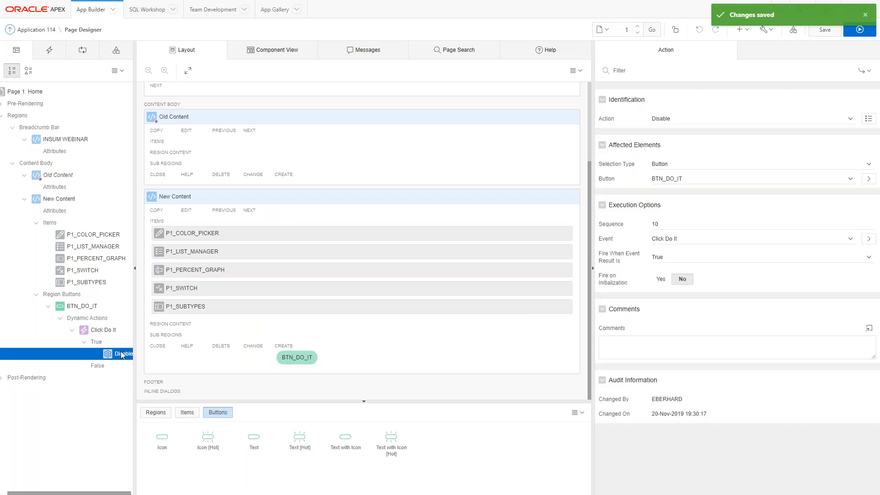
right_click(115, 357)
left_click(139, 364)
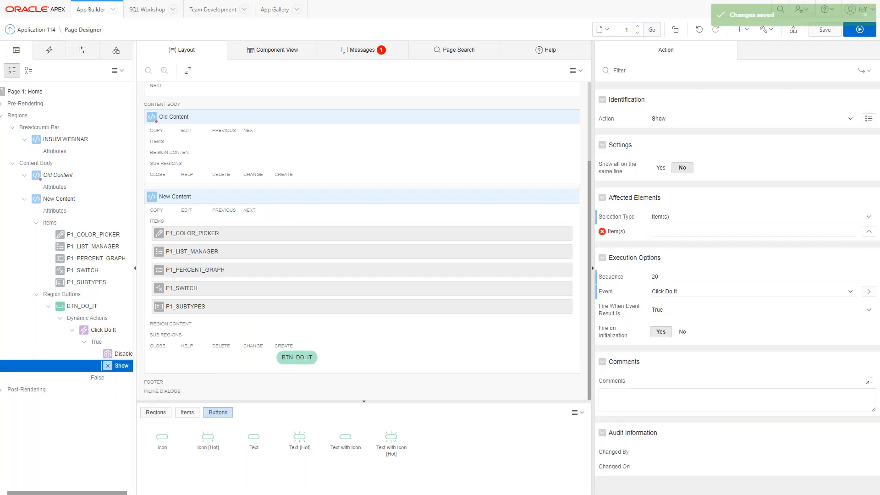
left_click(695, 122)
scroll(695, 201, "down", 5)
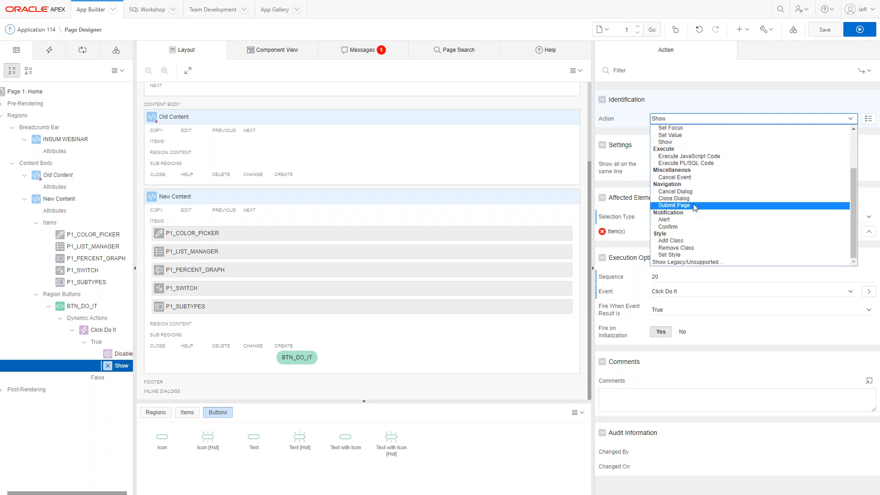
left_click(673, 205)
left_click(671, 168)
type("BTN_DO_IT")
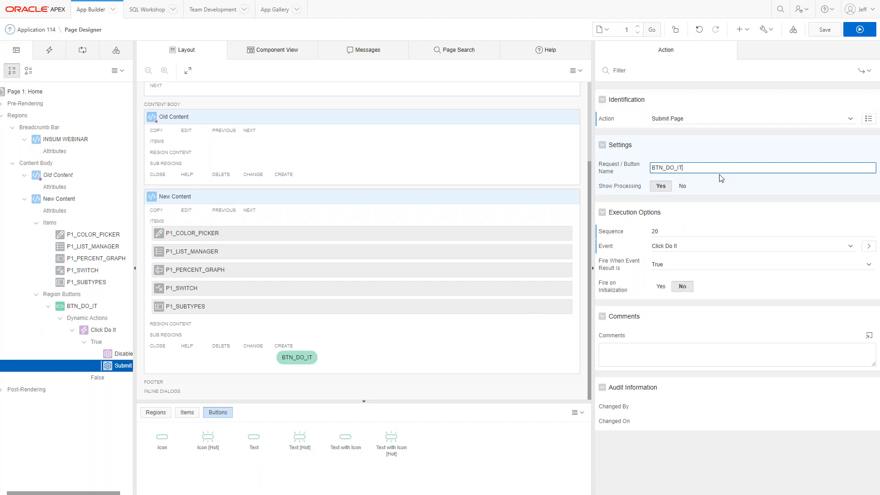
left_click(646, 350)
left_click(612, 188)
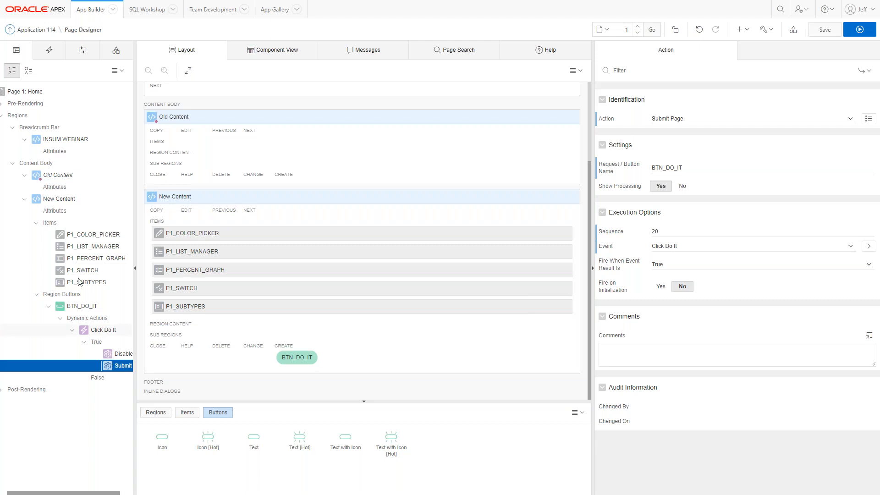
left_click(829, 30)
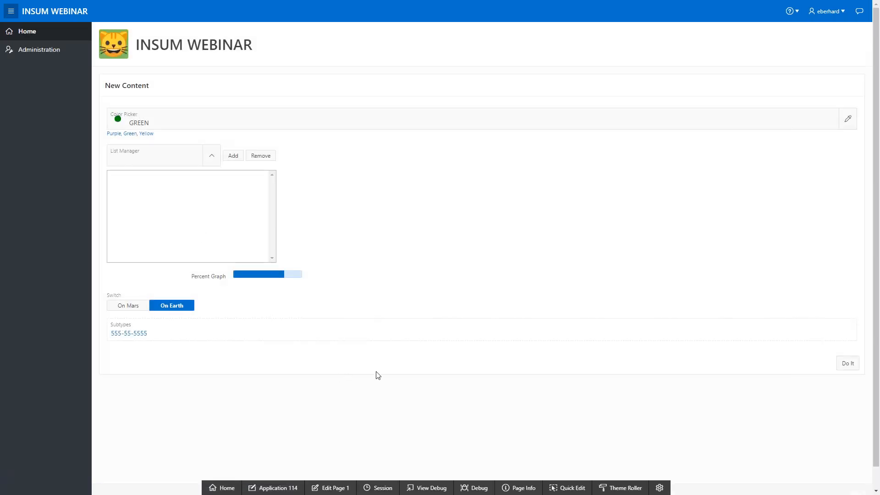
Press Do It twice in the running app to test the submit, then return to the slides.
left_click(847, 364)
left_click(846, 365)
key("alt+Tab")
key("Down")
key("Down")
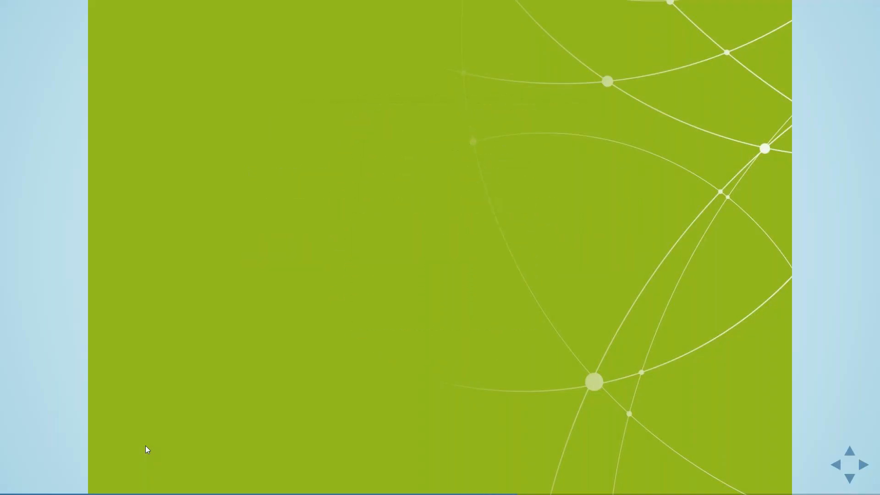
Advance to the Report Column Format Mask slide and go back to the APEX application list.
key("Right")
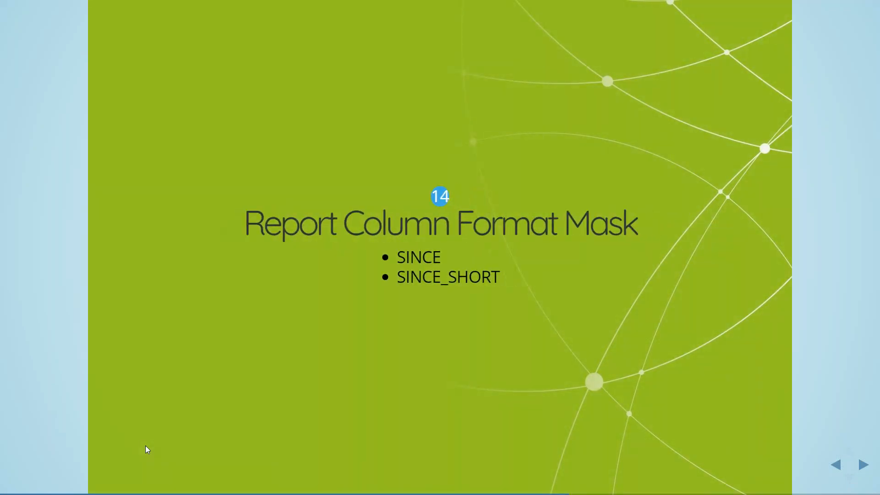
key("alt+Tab")
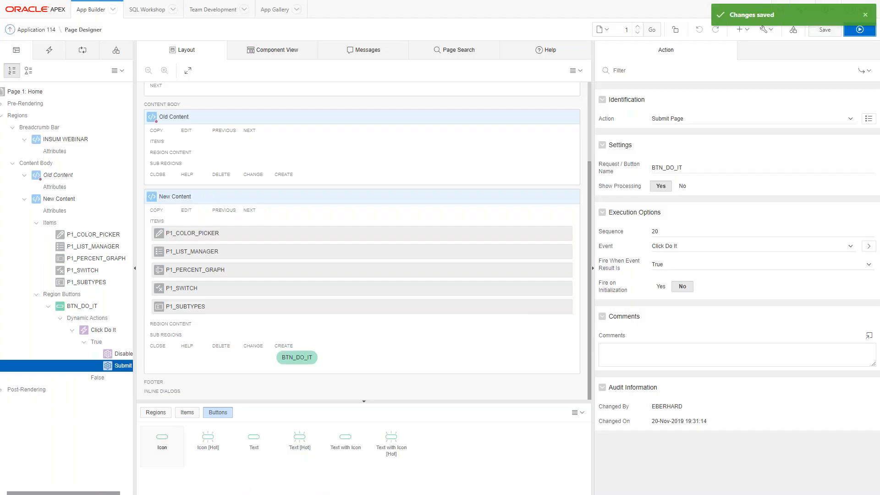
left_click(86, 14)
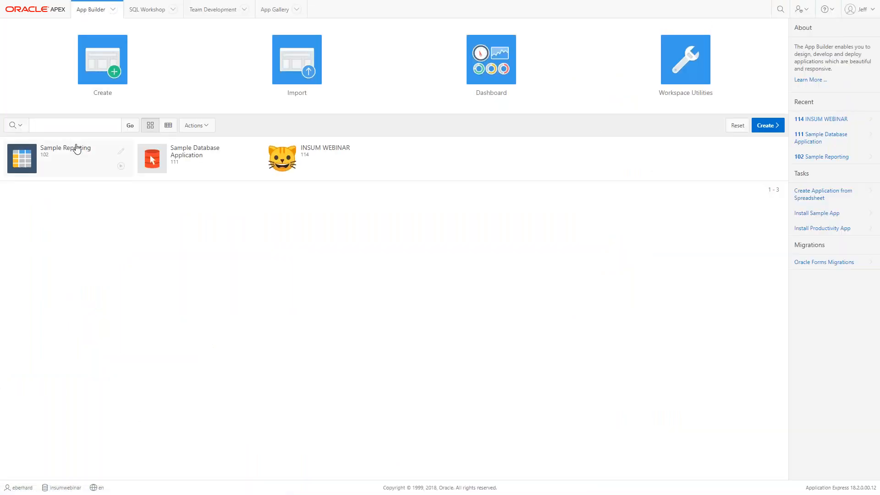
Run Sample Reporting, sign in with the developer's credentials, and edit Page 1 Interactive Report.
left_click(61, 152)
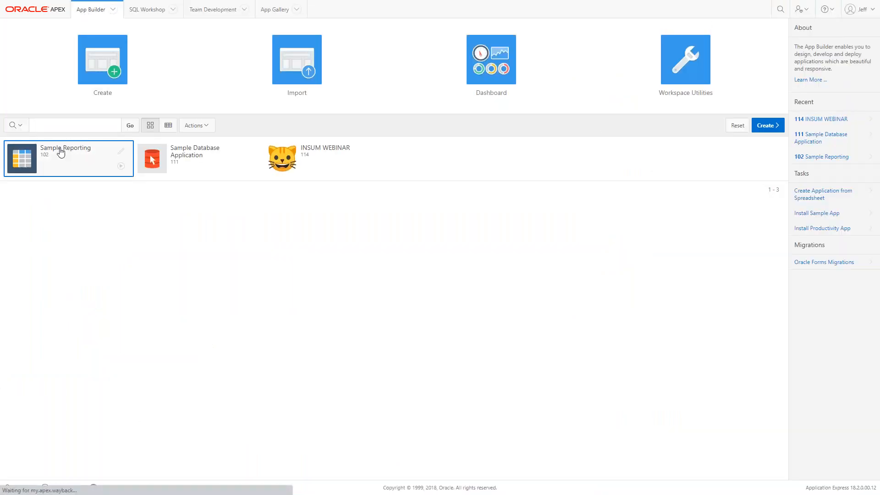
left_click(89, 120)
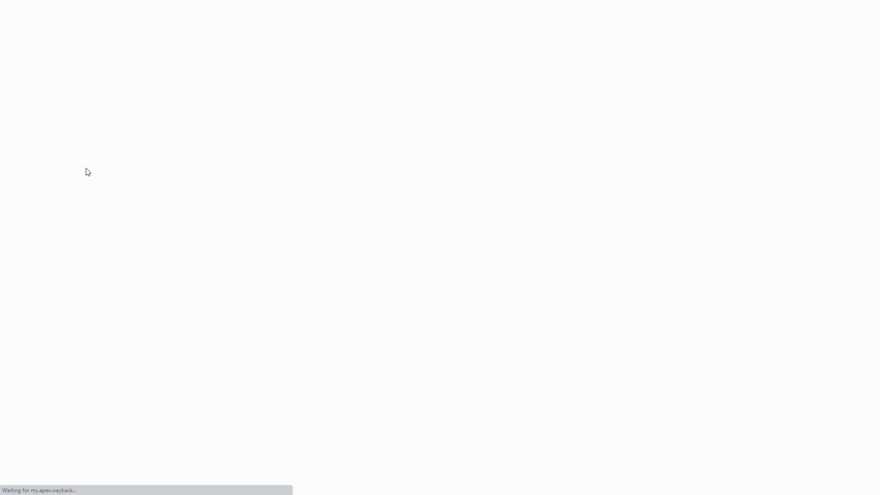
type("eberhard")
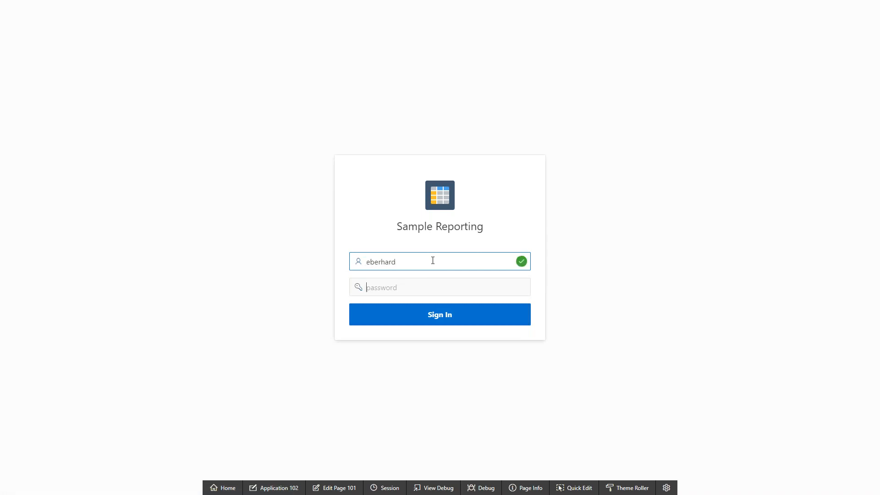
key("Tab")
type("•••••••••")
key("Return")
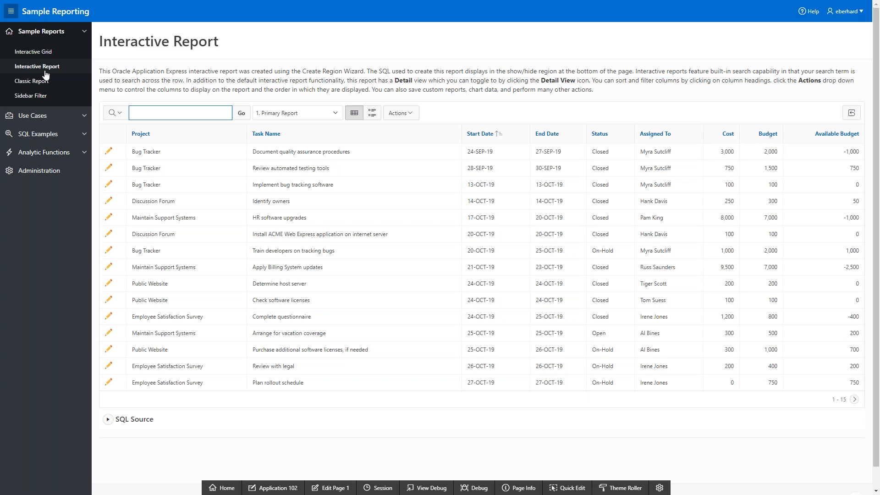
left_click(336, 488)
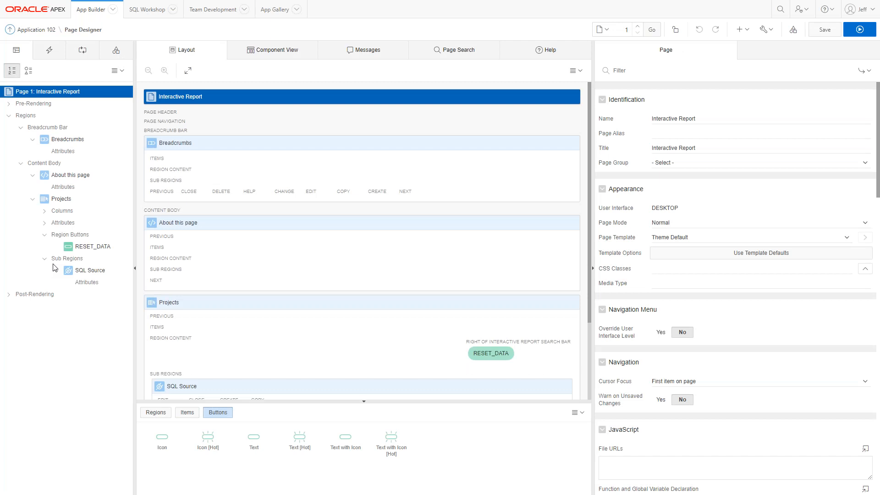
Set the Projects report's START_DATE column format mask to SINCE and save.
left_click(252, 304)
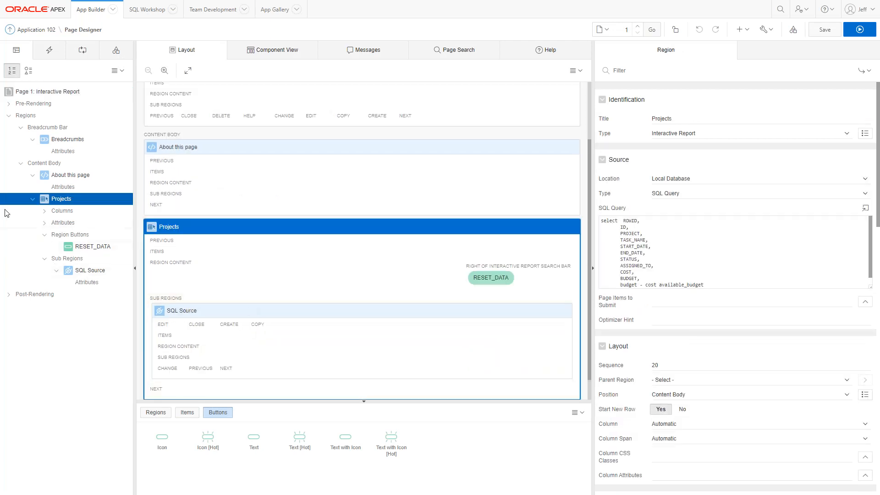
left_click(45, 211)
left_click(86, 259)
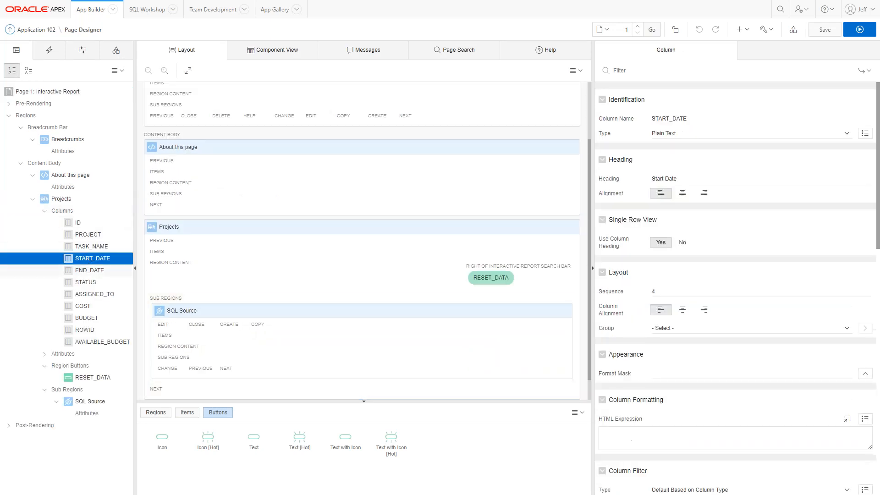
left_click(673, 373)
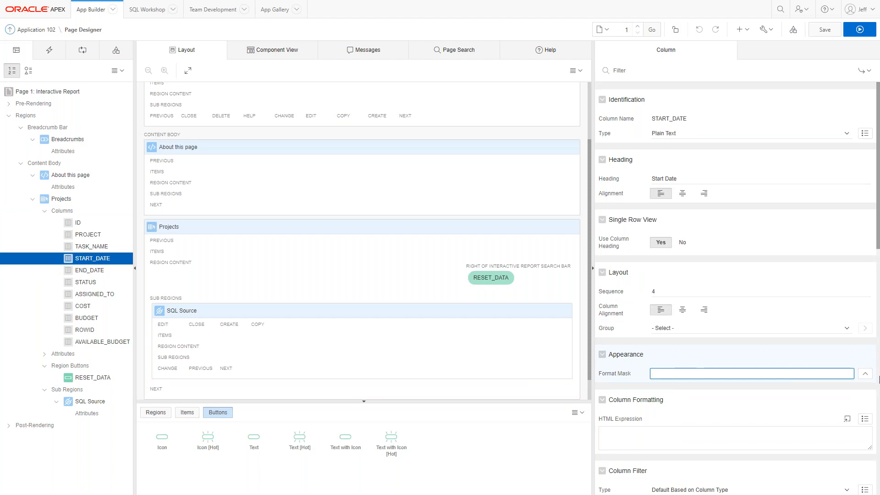
left_click(864, 374)
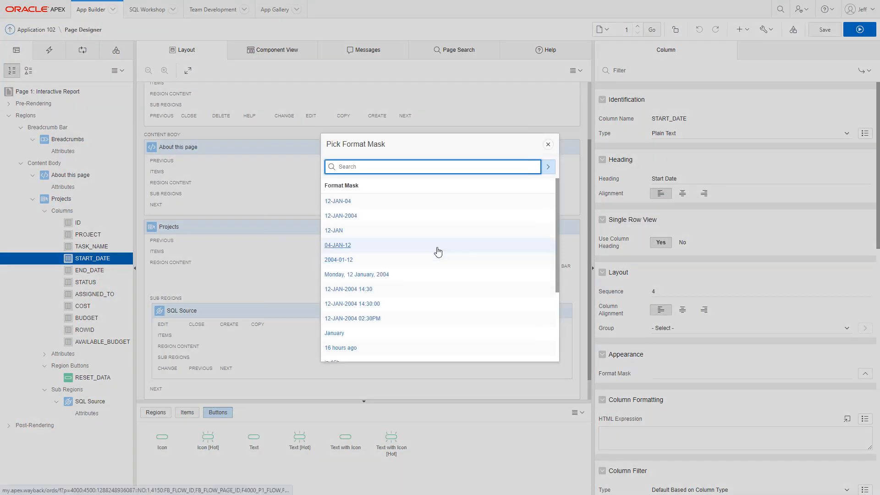
left_click(348, 217)
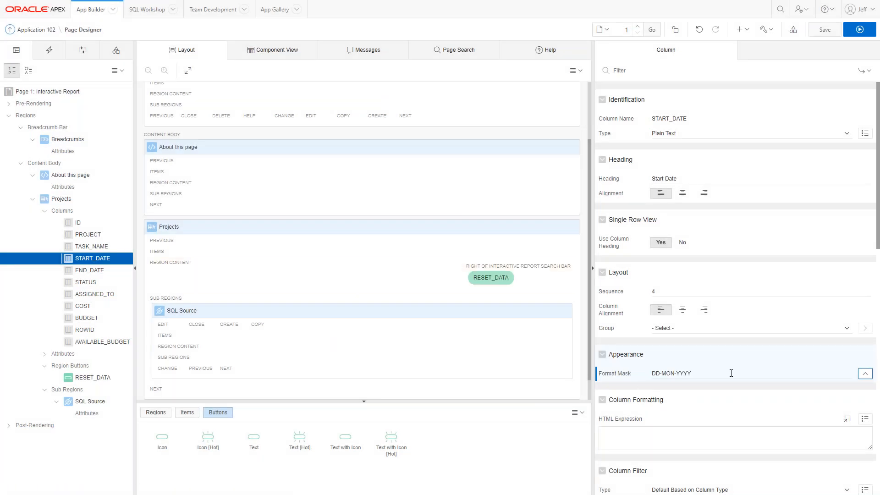
left_click_drag(731, 372, 608, 373)
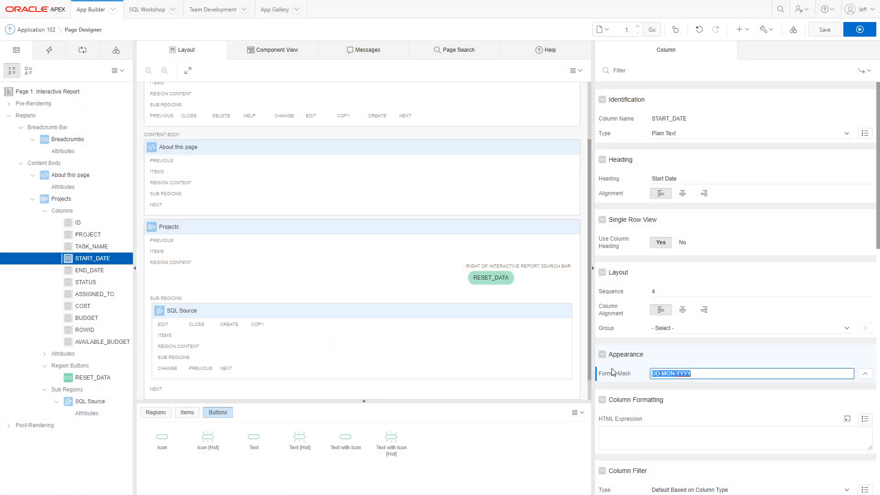
type("SINCE")
left_click(824, 29)
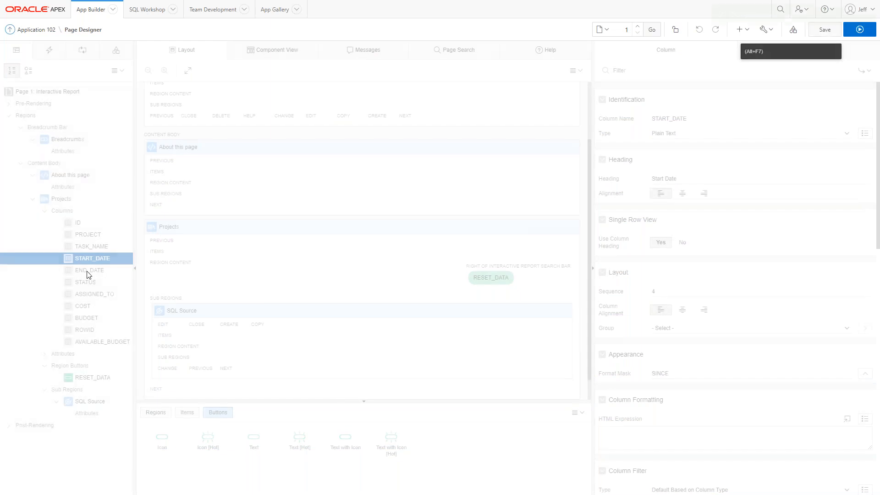
Set the END_DATE format mask to SINCE_SHORT, save, and run the page.
left_click(96, 271)
left_click(688, 374)
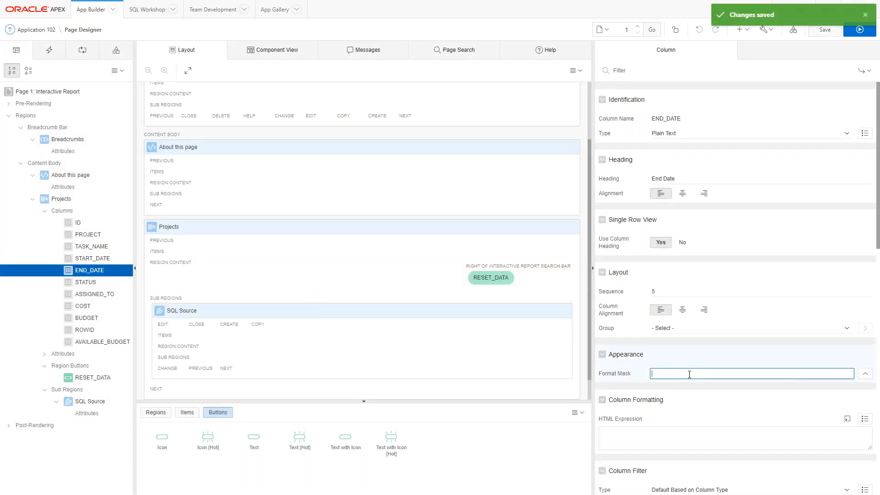
type("SINCE_SHORT")
left_click(823, 35)
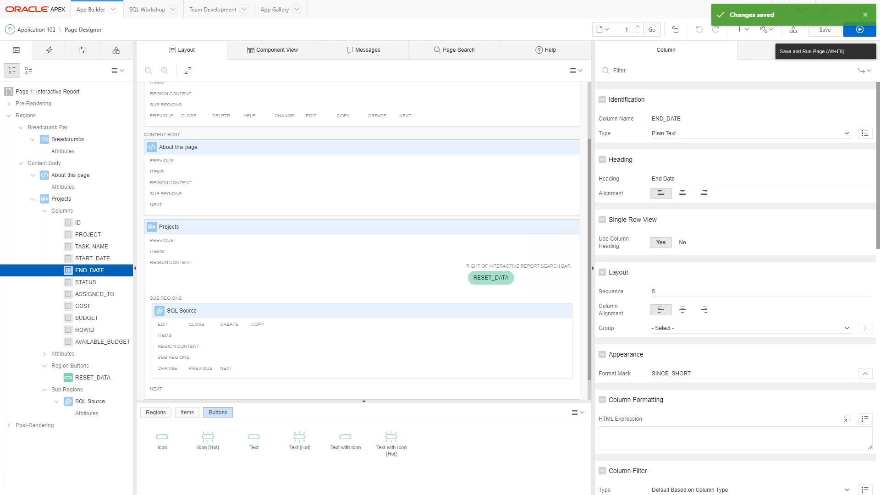
left_click(859, 29)
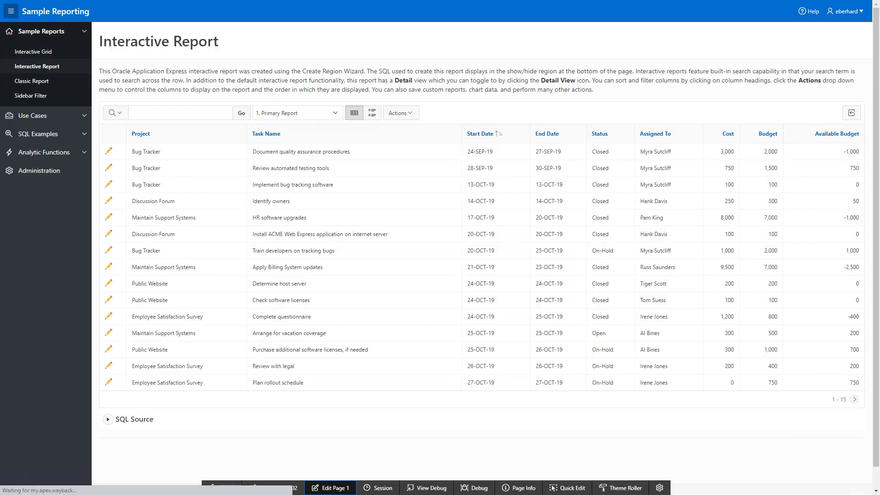
Sort the Interactive Report by Start Date descending, then ascending, then switch to Classic Report.
left_click(492, 152)
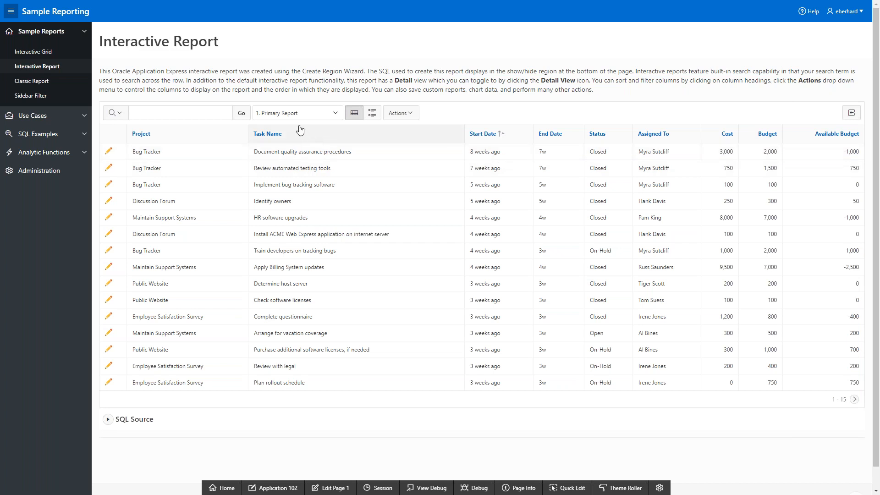
left_click(490, 136)
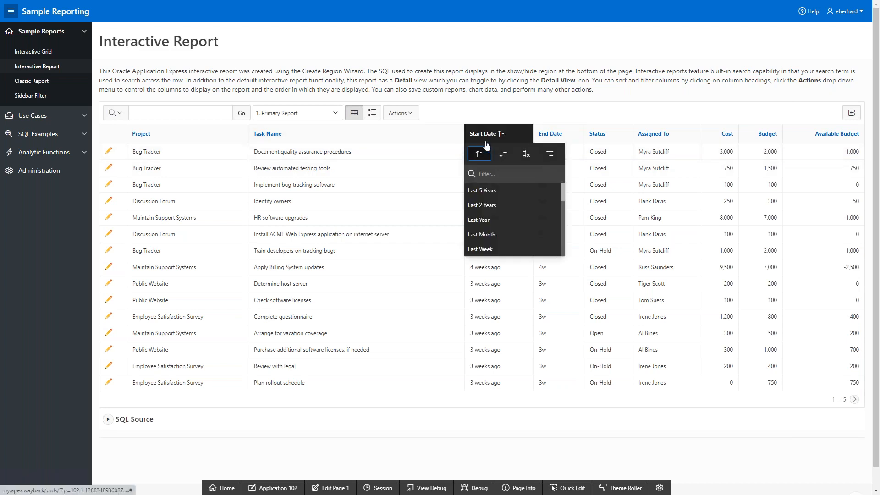
left_click(504, 154)
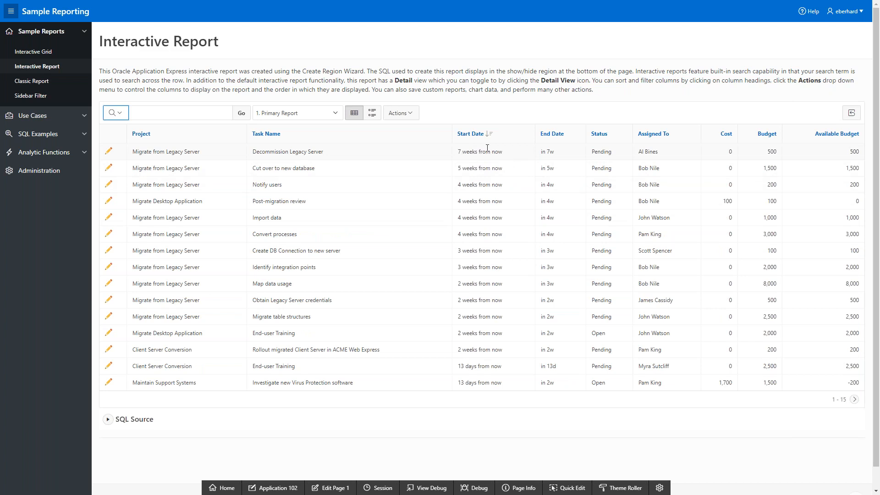
left_click(472, 135)
left_click(472, 156)
left_click(481, 135)
left_click(476, 156)
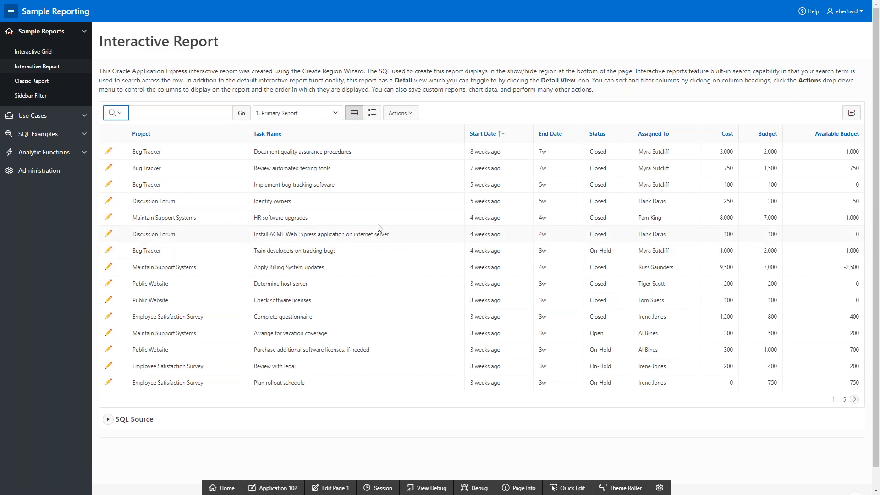
left_click(71, 82)
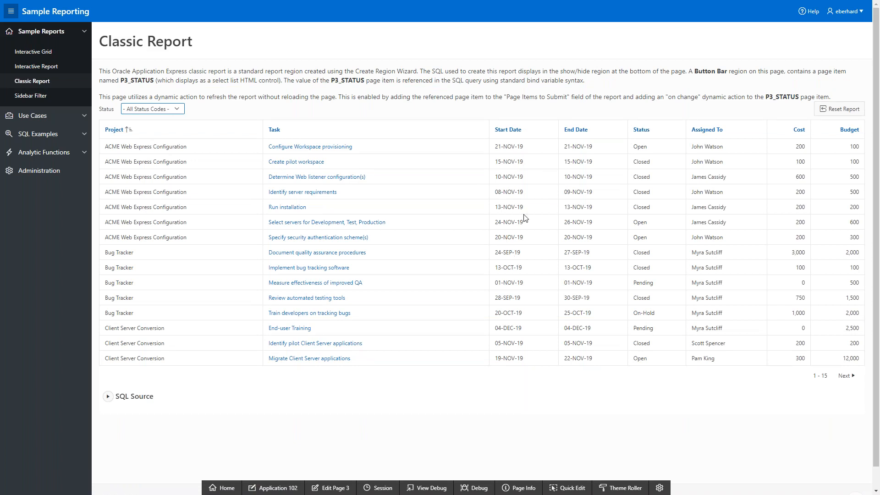
Highlight the 24-NOV-19 start date in the Classic Report, then return to Application 102's builder page.
left_click_drag(529, 207, 495, 209)
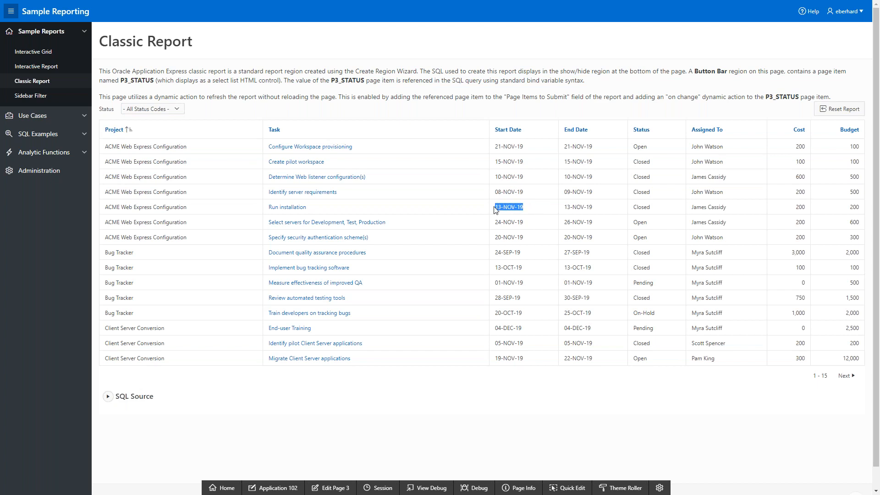
double_click(505, 223)
triple_click(505, 223)
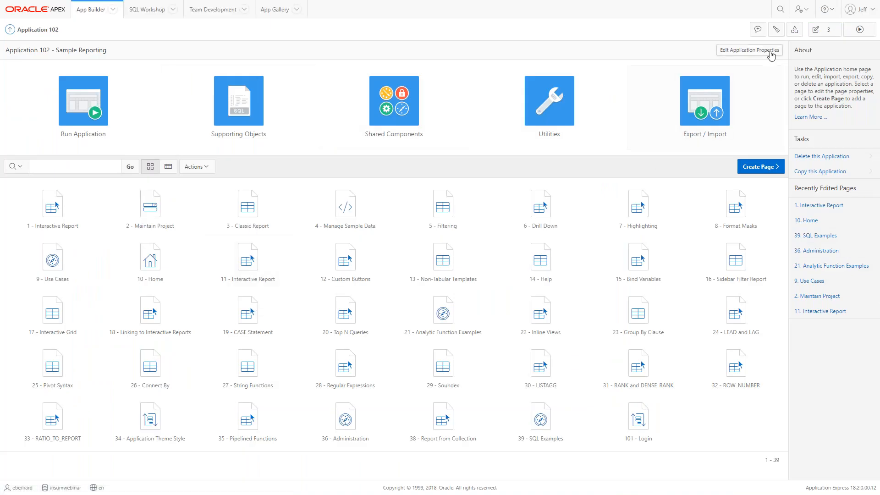
left_click(771, 54)
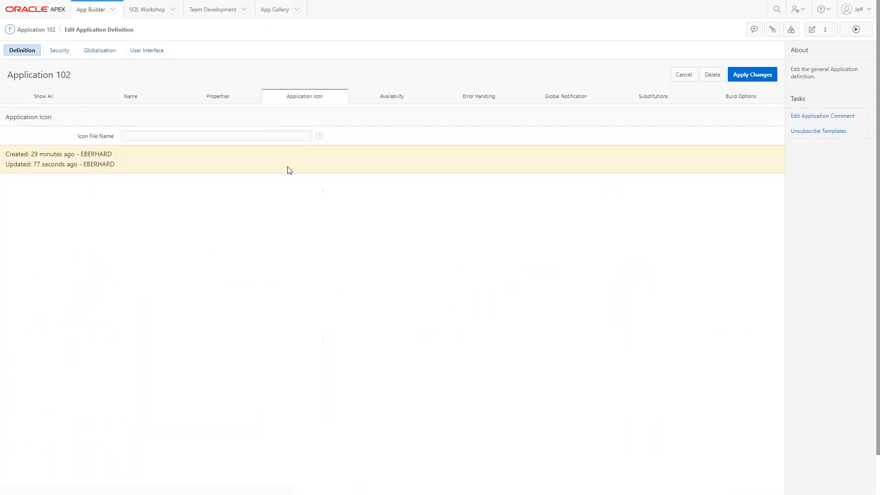
Enter YYYY-MM-DD as the Globalization Application Date Format and apply changes.
left_click(92, 52)
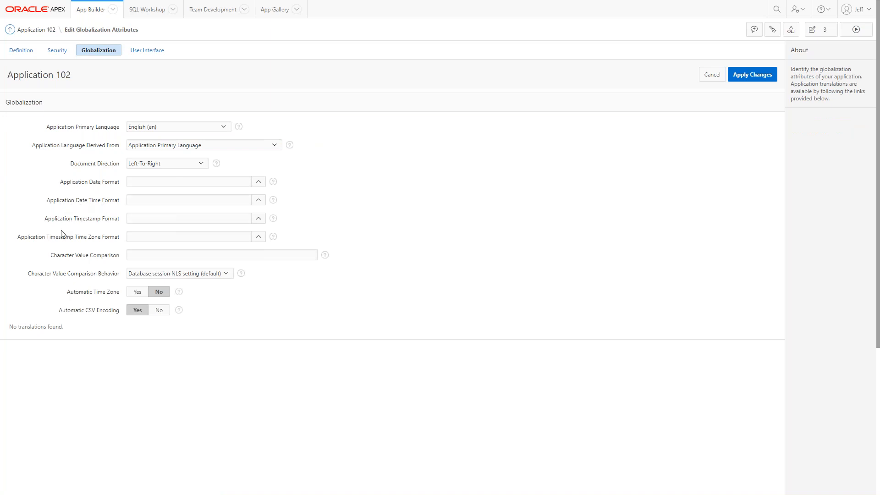
left_click(153, 183)
type("YYYY-MM-DD")
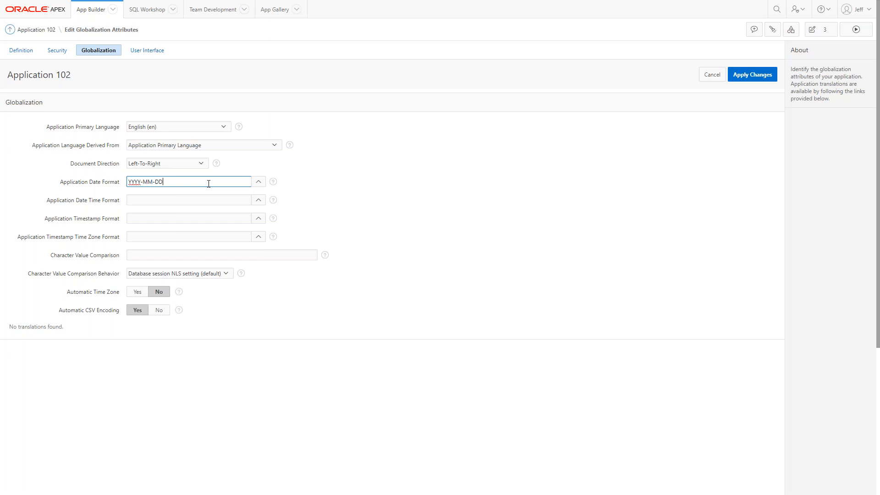
left_click(753, 76)
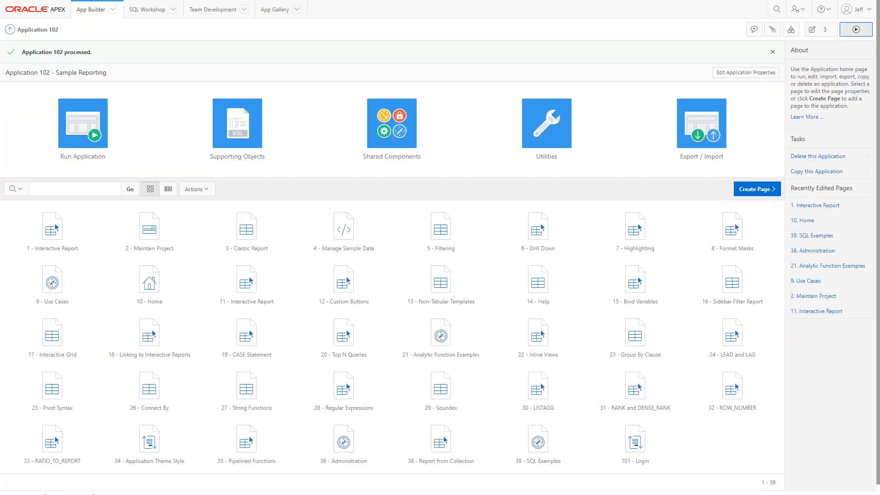
left_click(854, 34)
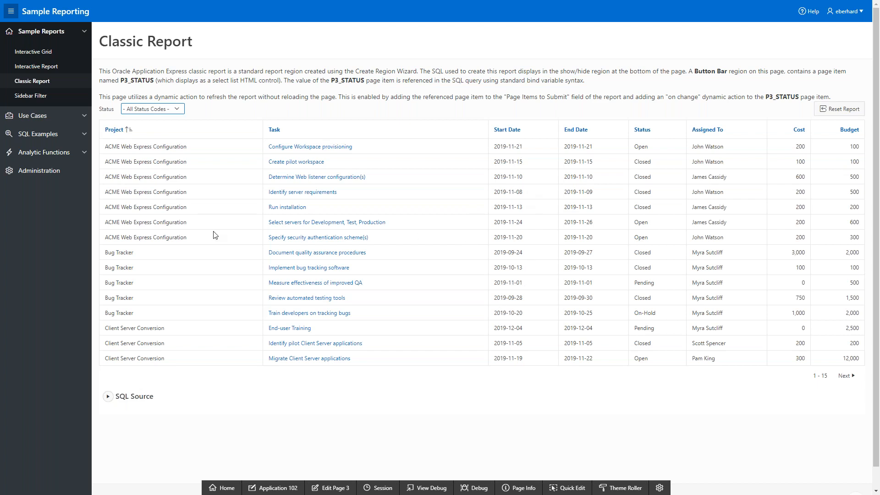
Sort the running Classic Report by Task to confirm dates show as YYYY-MM-DD.
left_click(209, 456)
key("ctrl+grave")
left_click(434, 440)
left_click(274, 130)
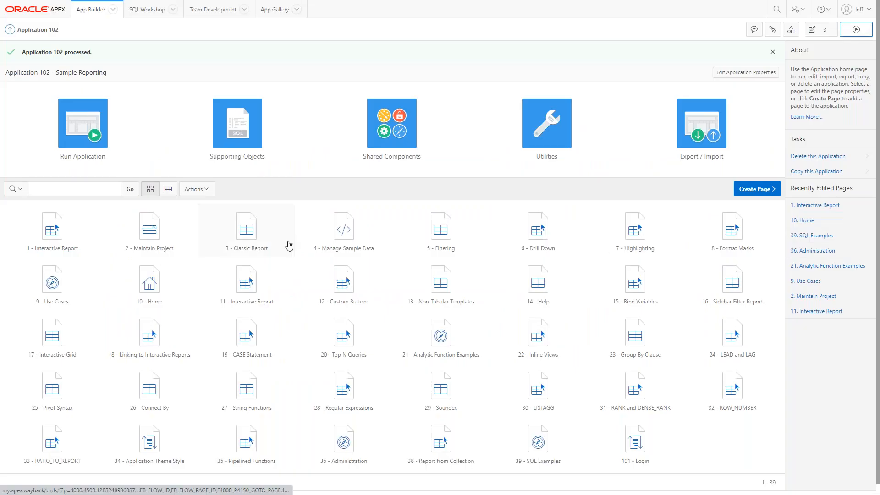
Reopen the Globalization properties and begin editing Character Value Comparison.
left_click(746, 74)
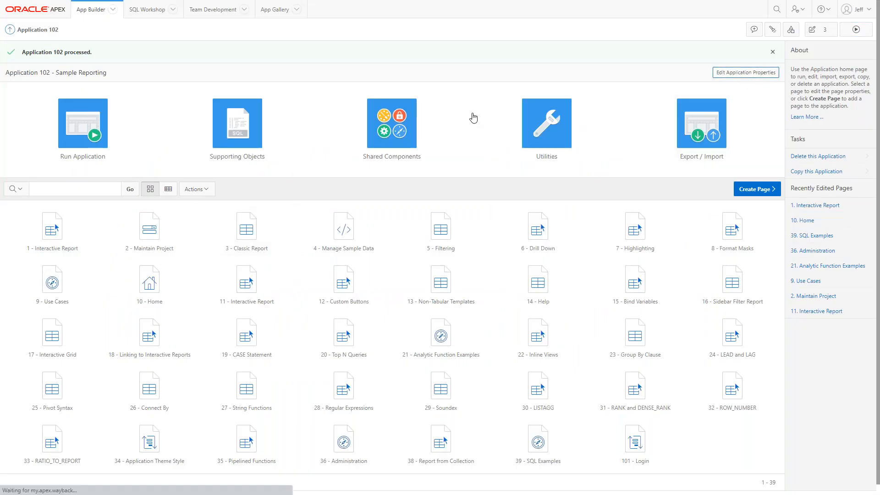
left_click(89, 51)
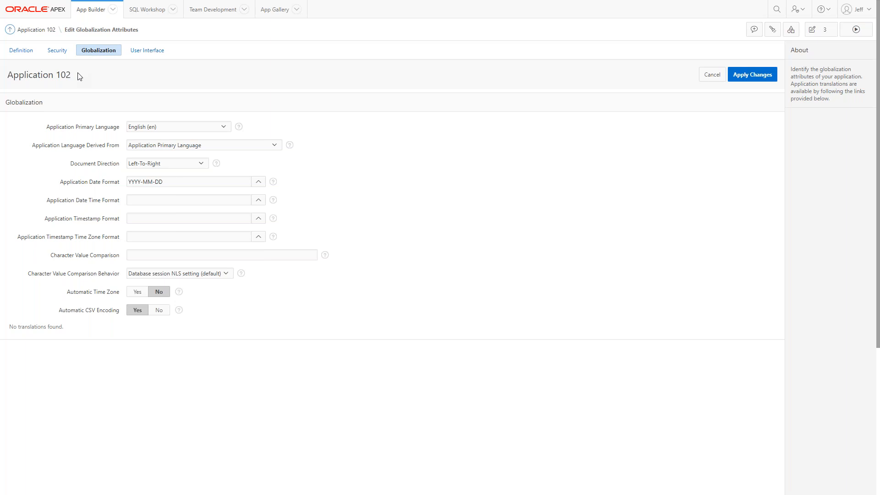
left_click(136, 256)
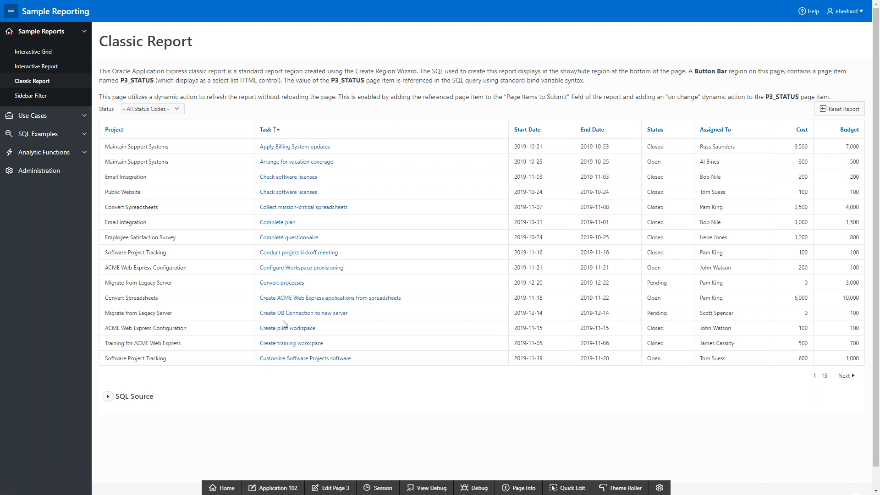
Rename the Complete questionnaire task to 'COMPLETE questionnaire', save it, and reload the report.
left_click(272, 238)
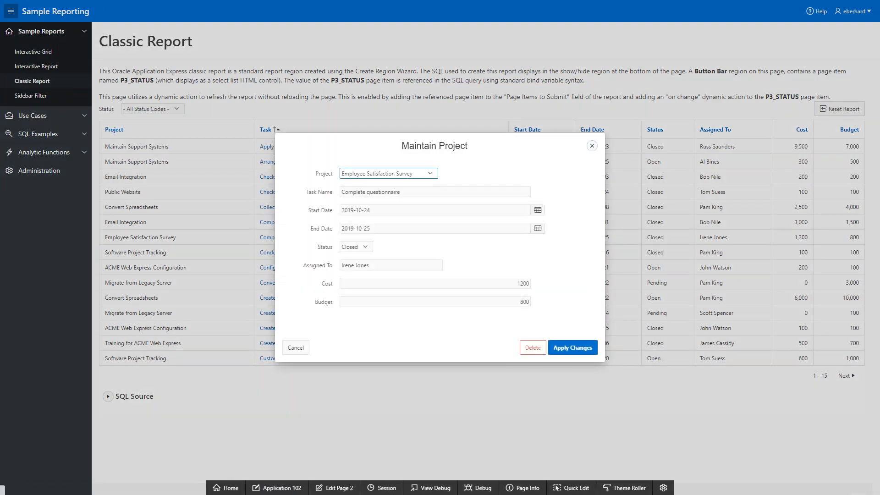
left_click(357, 192)
double_click(352, 195)
type("COMPLETE")
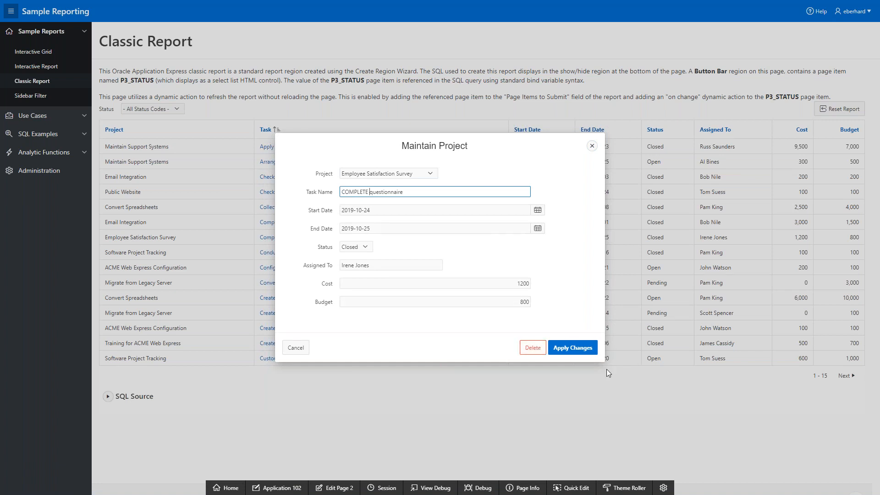
left_click(568, 348)
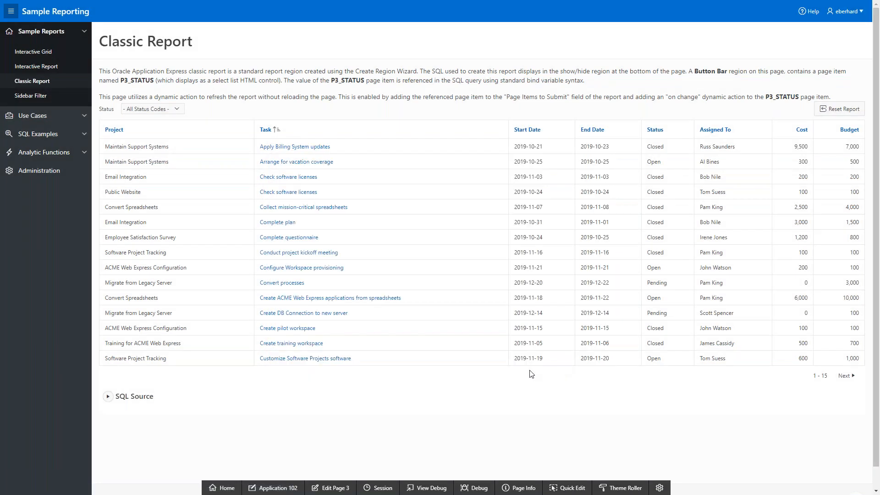
left_click(34, 83)
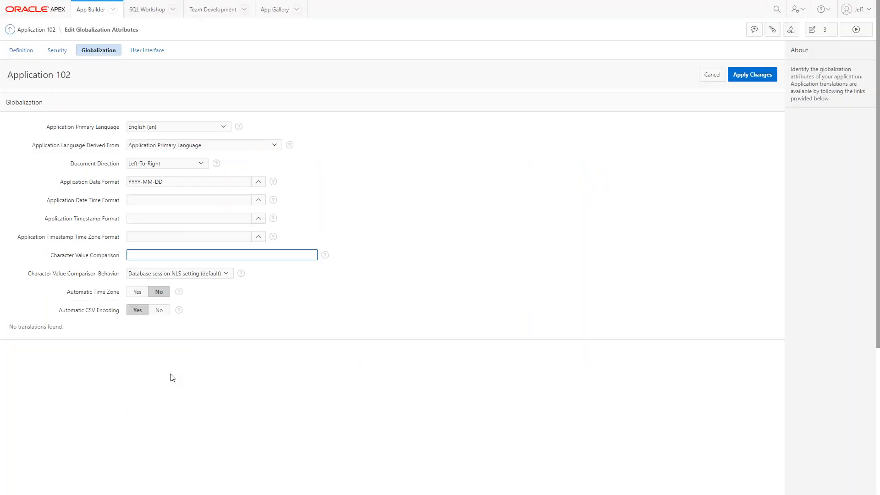
Enter BINARY_CI as the Character Value Comparison and apply the changes.
left_click(156, 253)
type("BINARY_CI")
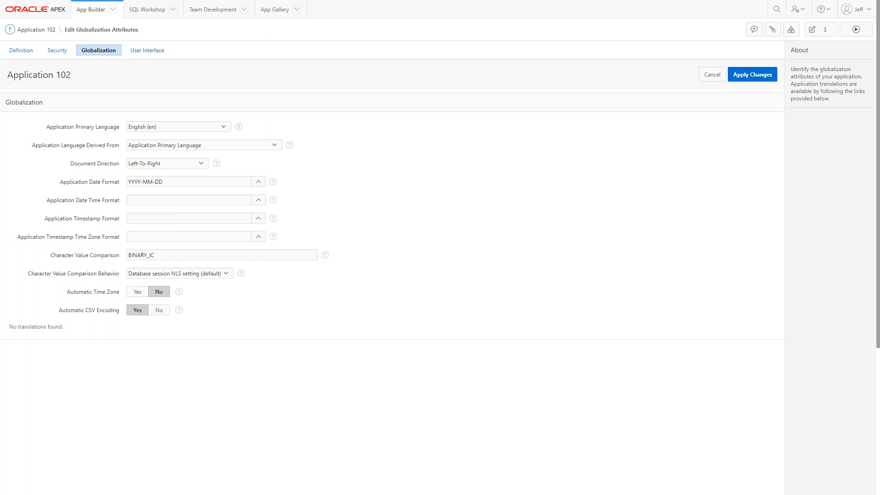
left_click(753, 77)
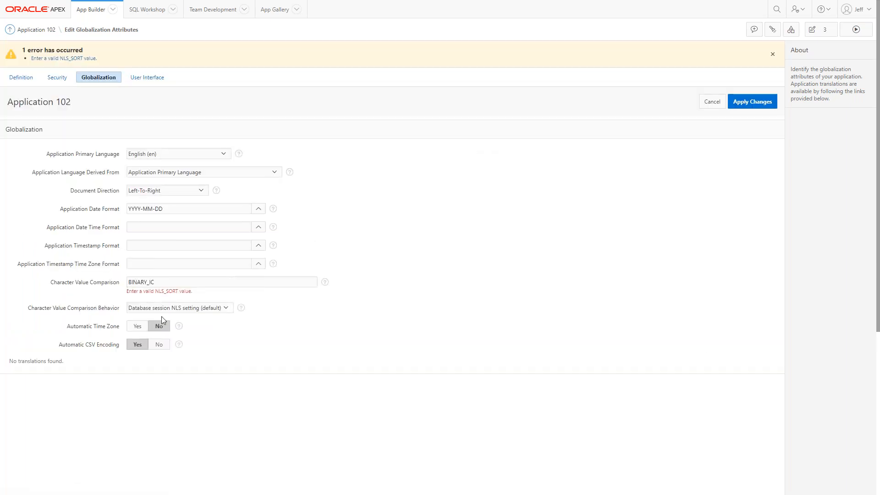
Correct the rejected BINARY_IC value to BINARY_CI and save the globalization settings again.
double_click(160, 283)
left_click(162, 283)
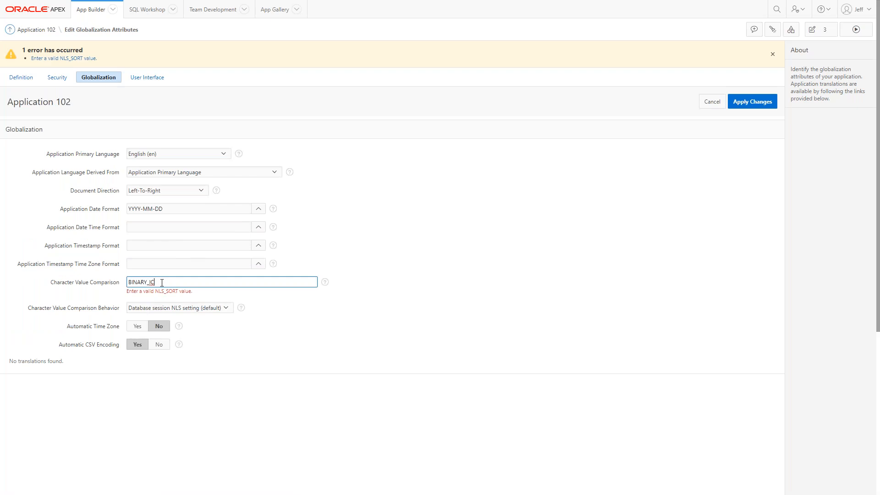
key("BackSpace")
key("BackSpace")
type("CI")
left_click(744, 102)
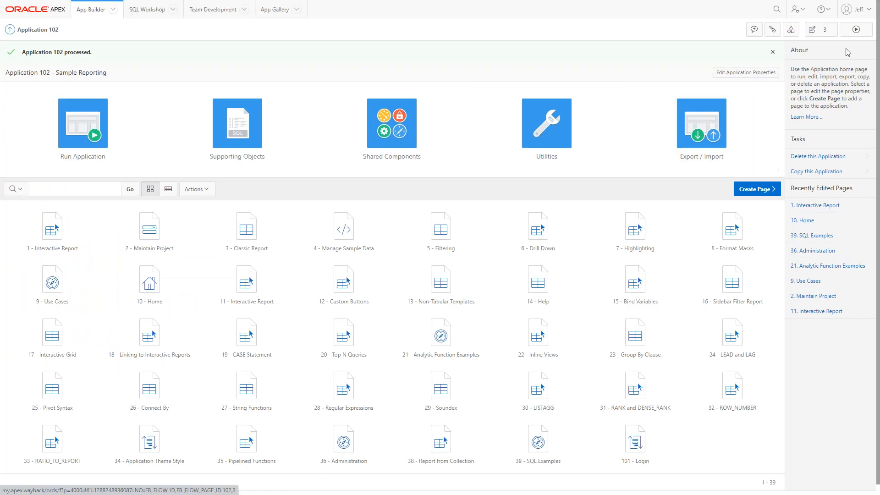
Test-run Sample Reporting, return to the workspace applications list, and pick Sample Database Application.
left_click(856, 29)
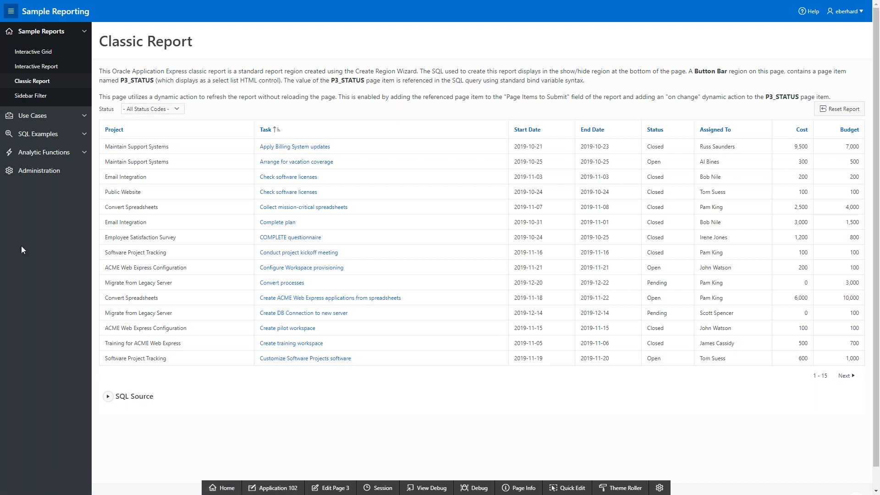
left_click(224, 489)
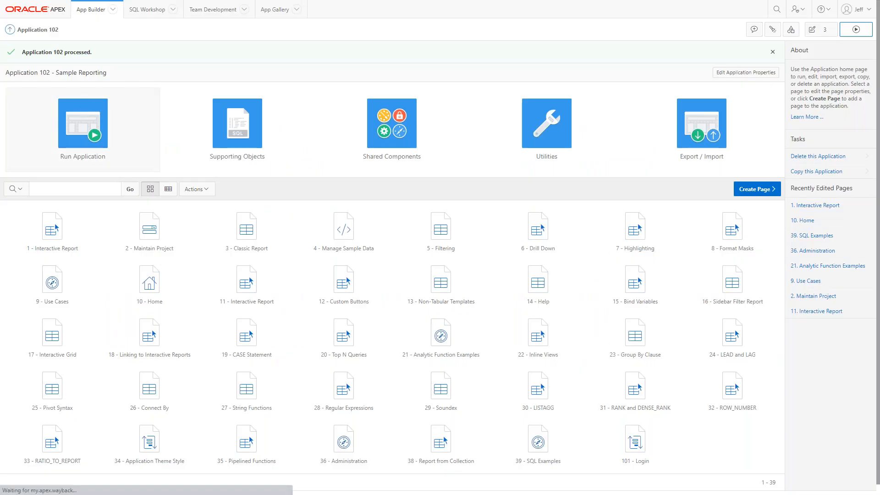
left_click(91, 11)
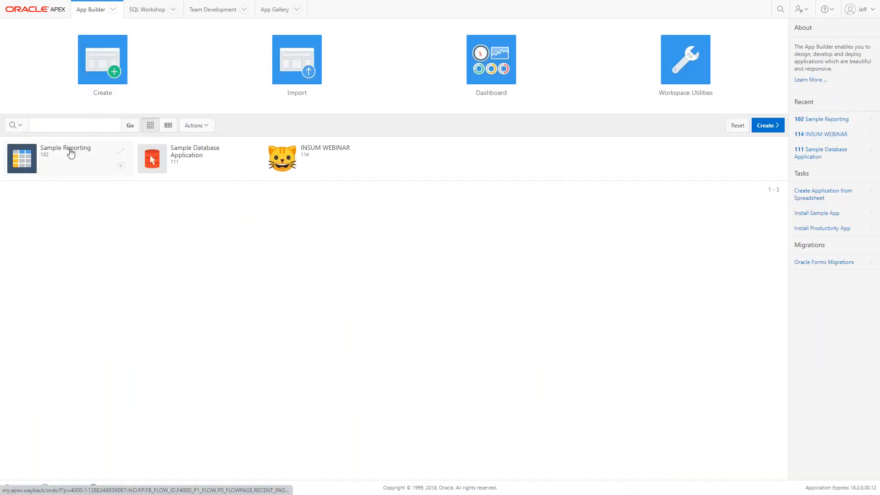
left_click(200, 157)
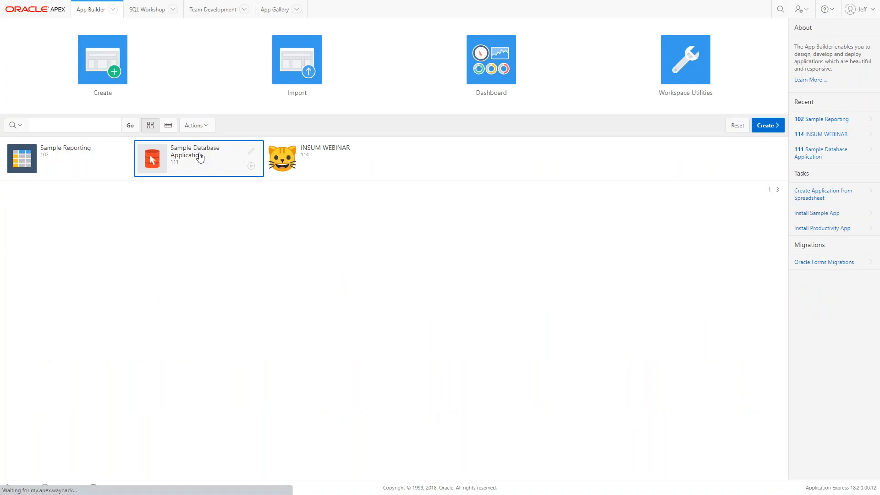
Run the Sample Database Application to view its Home dashboard with badge counts 7, 10 and 10.
left_click(96, 115)
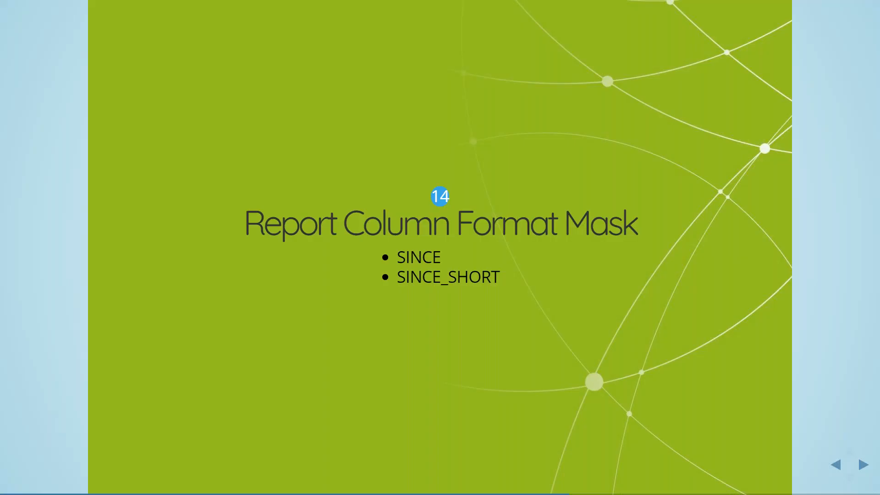
key("Right")
key("Right")
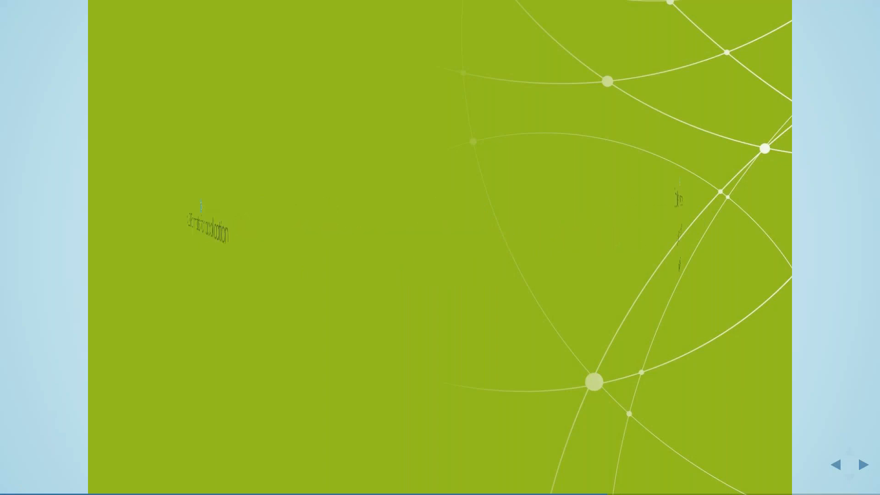
key("Right")
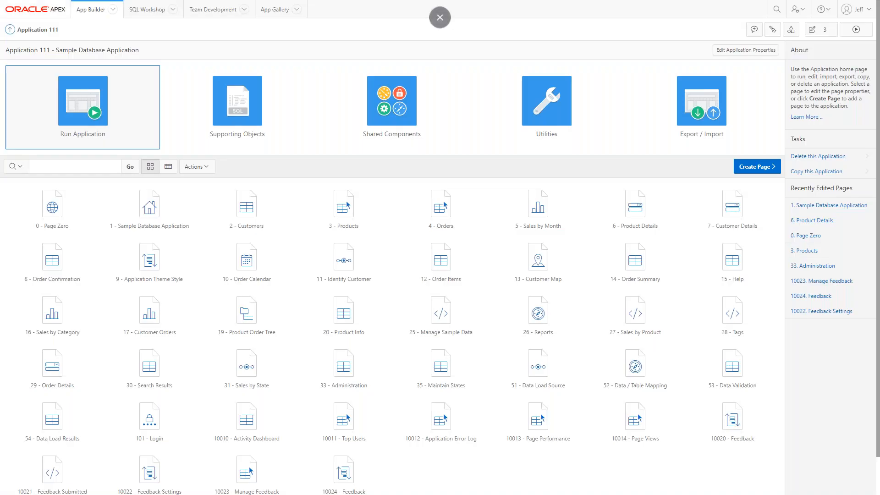
left_click(93, 114)
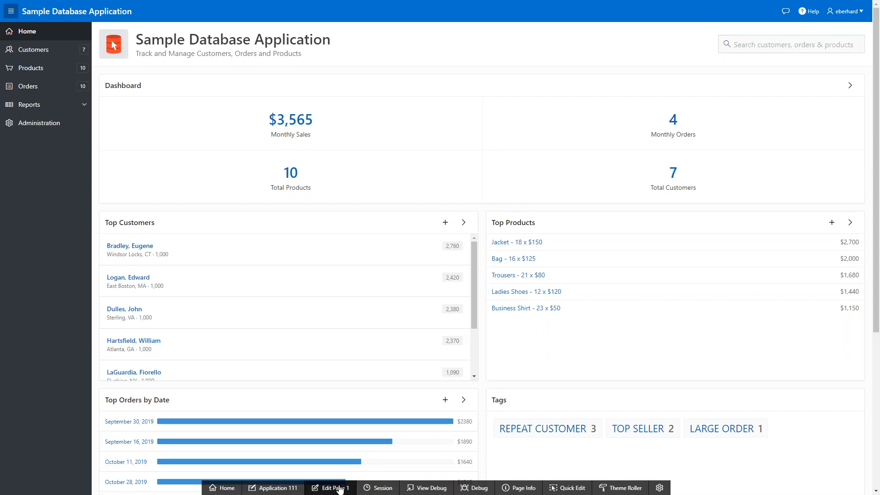
left_click(287, 488)
Show Application 111's Application Navigation list entries via Shared Components > Navigation Menu.
left_click(469, 246)
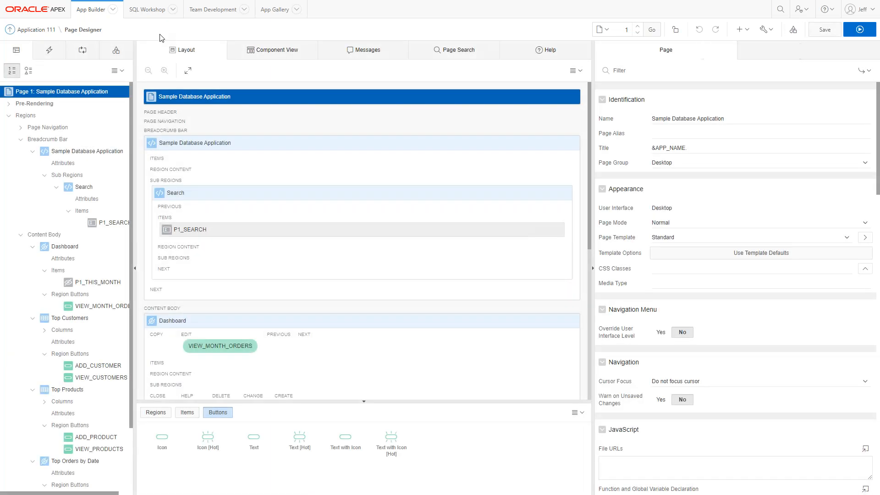
left_click(793, 31)
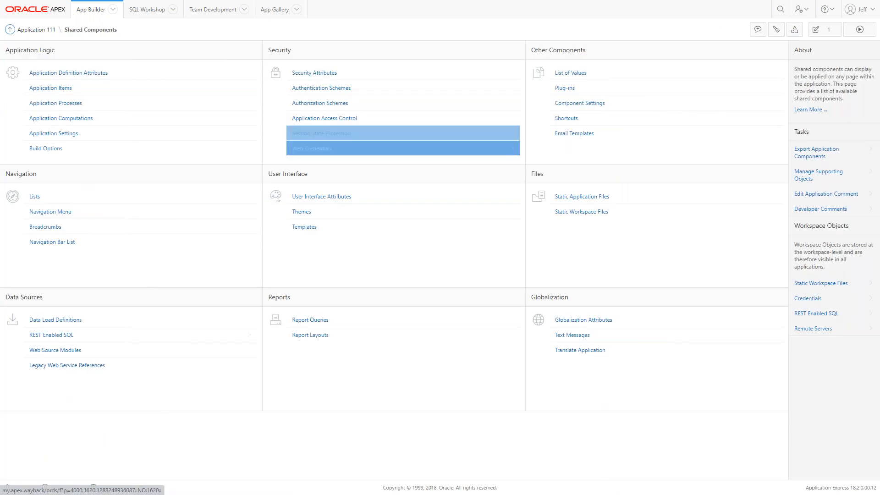
left_click(39, 212)
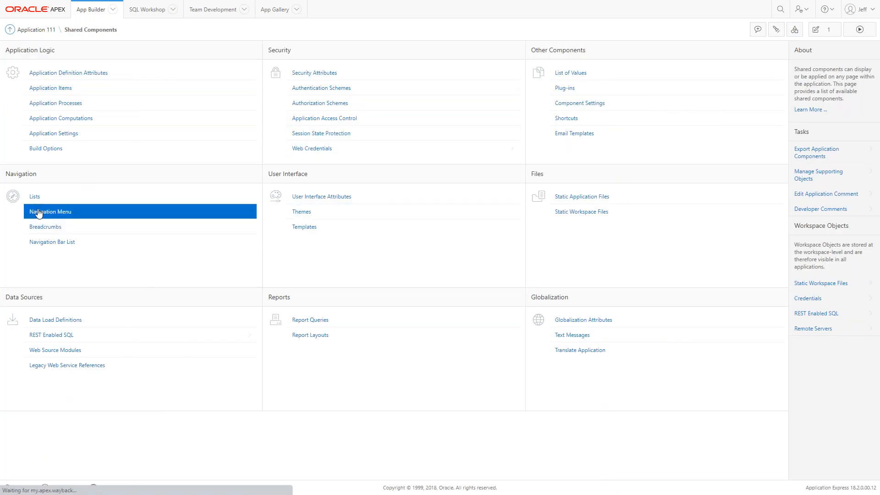
left_click(37, 132)
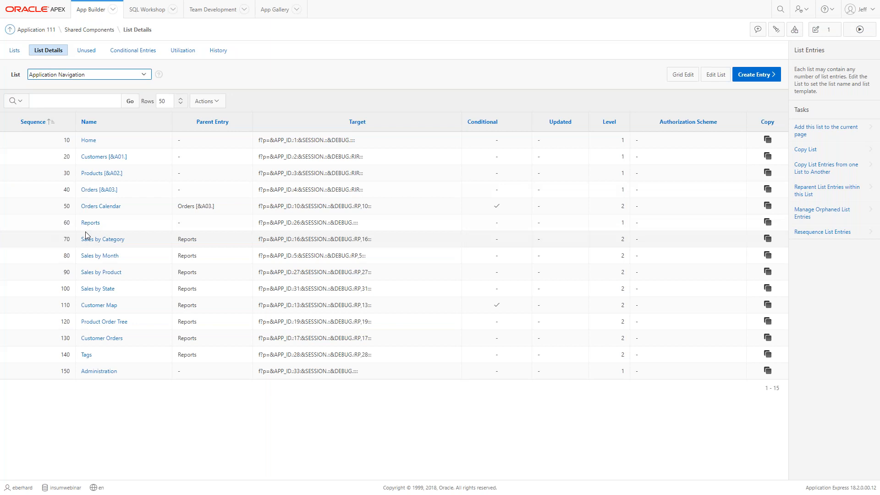
Open INSUM WEBINAR's Desktop Navigation Menu list under Shared Components.
left_click(92, 10)
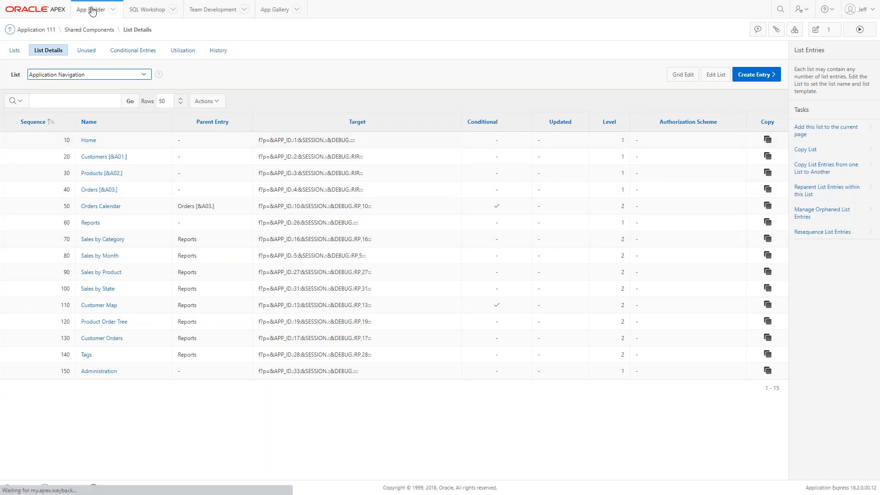
left_click(310, 158)
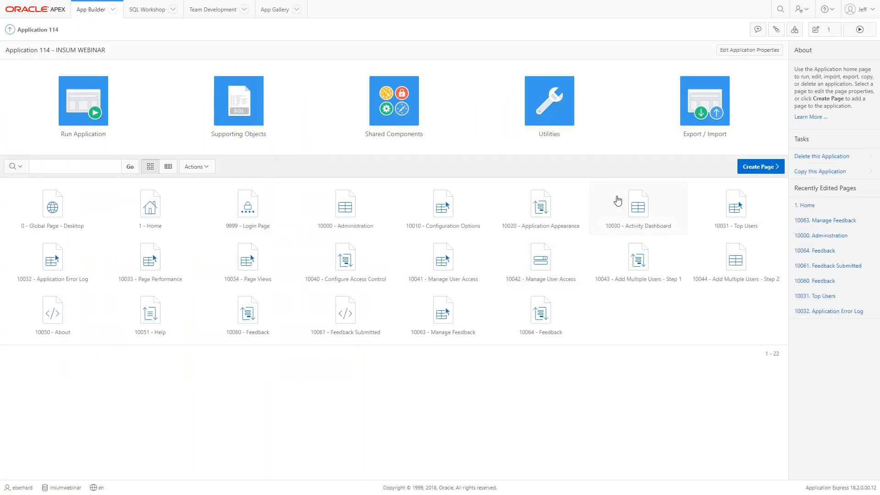
left_click(798, 32)
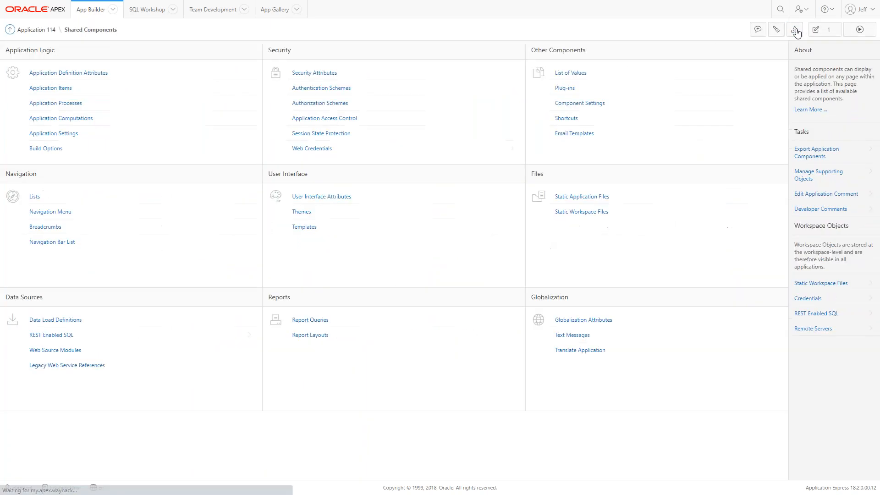
left_click(52, 212)
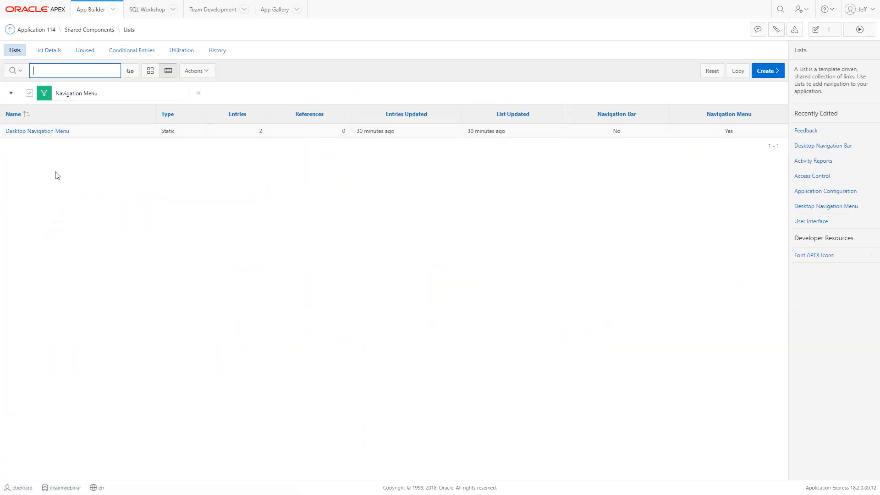
left_click(53, 131)
Change the Home entry's label to 'Home [&APP_ID.]' and save it.
left_click(88, 141)
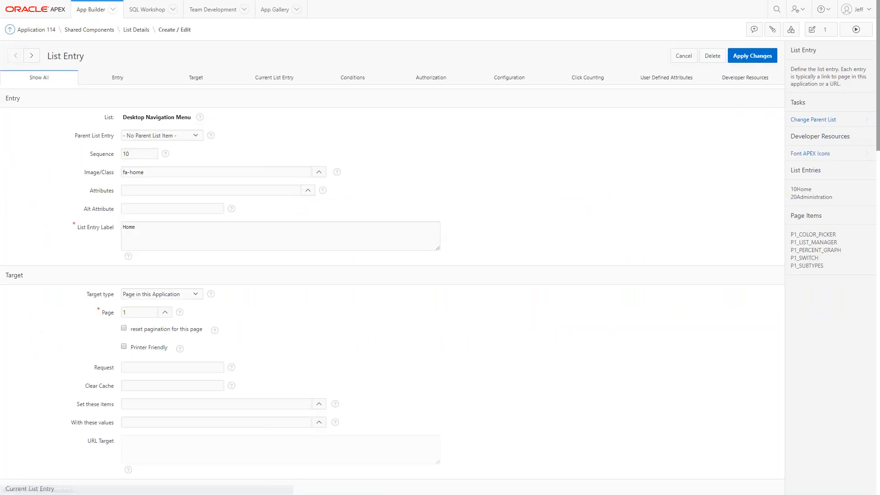
left_click(149, 225)
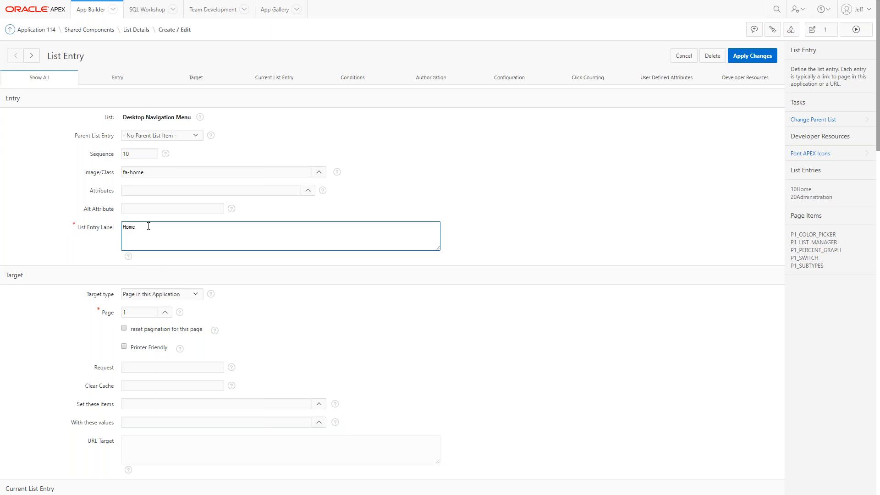
type("[]&APP_ID.")
left_click(752, 60)
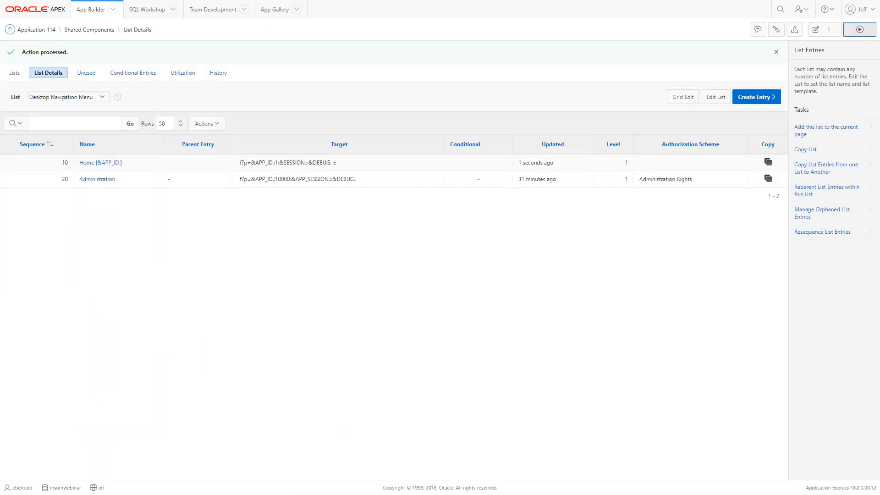
left_click(859, 29)
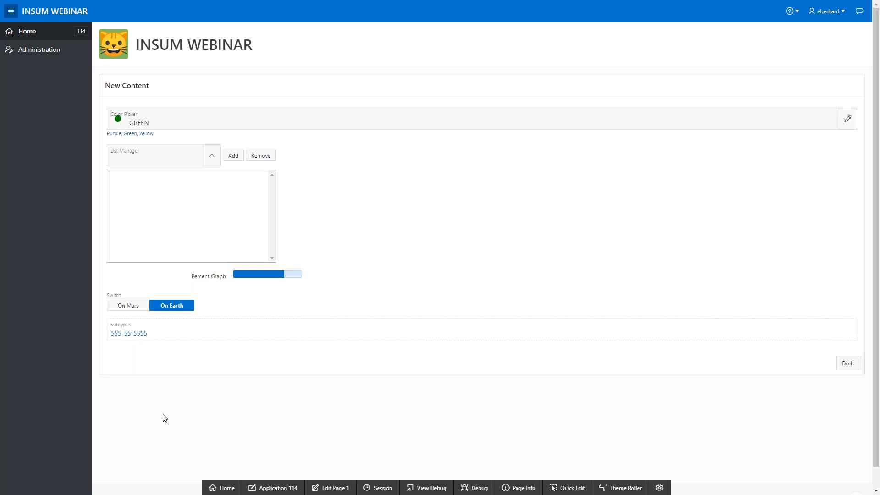
After confirming Home shows 114 in the running app, return to Application 114's builder home.
left_click(250, 488)
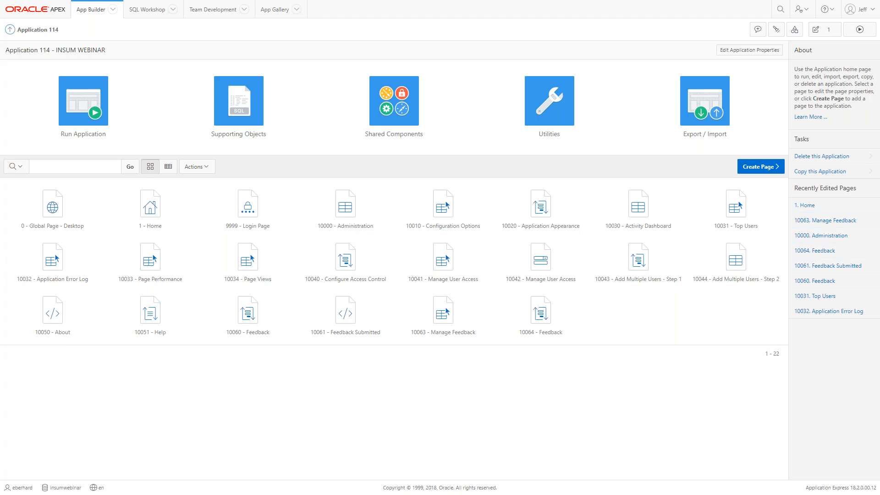
Open the Utilities page of Application 114 INSUM WEBINAR.
left_click(545, 95)
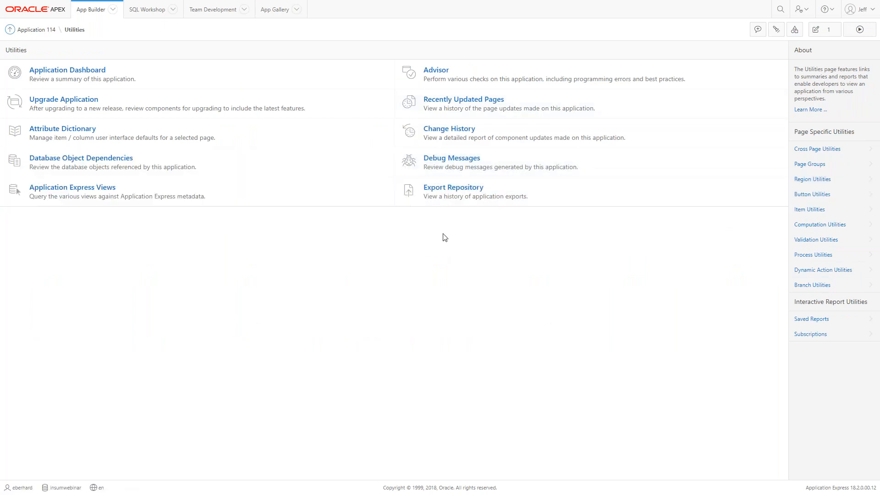
Create an empty page group named 'Feedback' from Utilities > Page Groups.
left_click(820, 166)
left_click(764, 73)
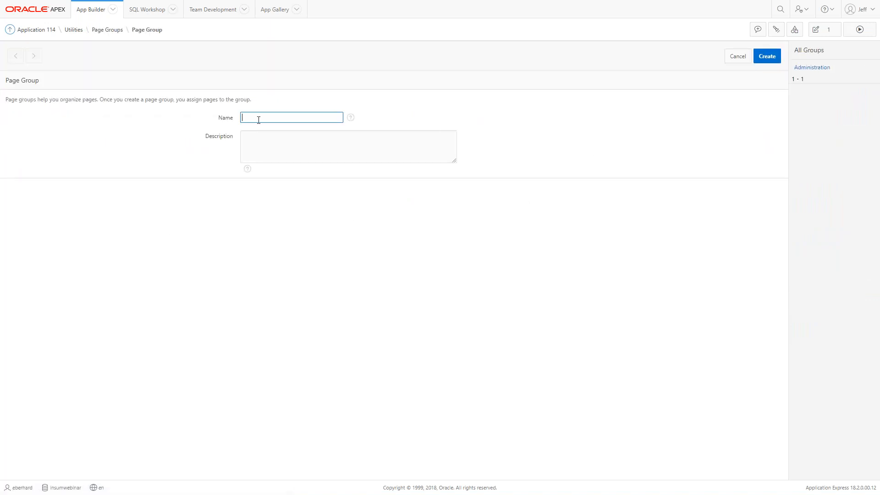
type("Feedback")
left_click(767, 56)
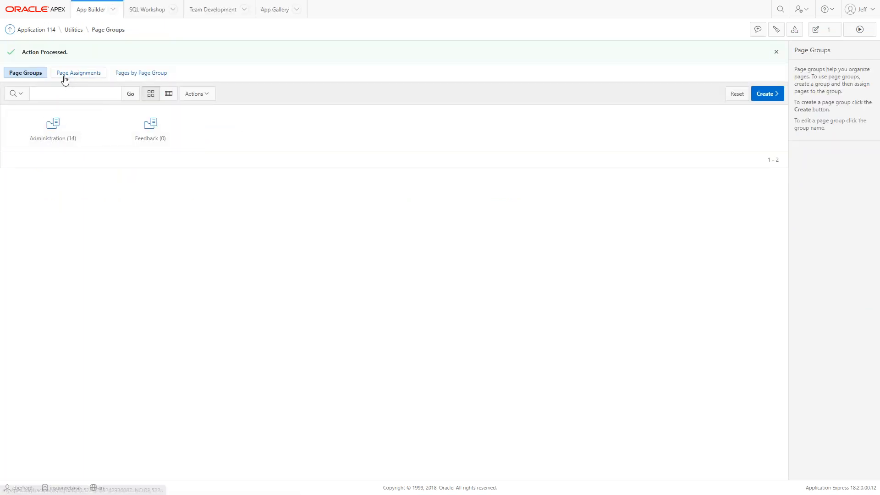
Assign pages 10060, 10061, 10063 and 10064 to the Feedback group in Page Assignments.
left_click(75, 77)
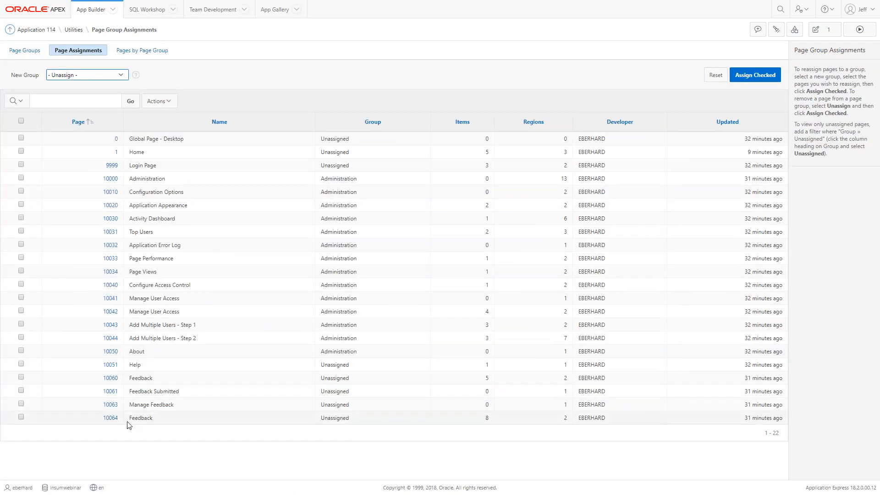
left_click(21, 417)
left_click(21, 390)
left_click(21, 377)
left_click(21, 403)
left_click(108, 75)
left_click(86, 102)
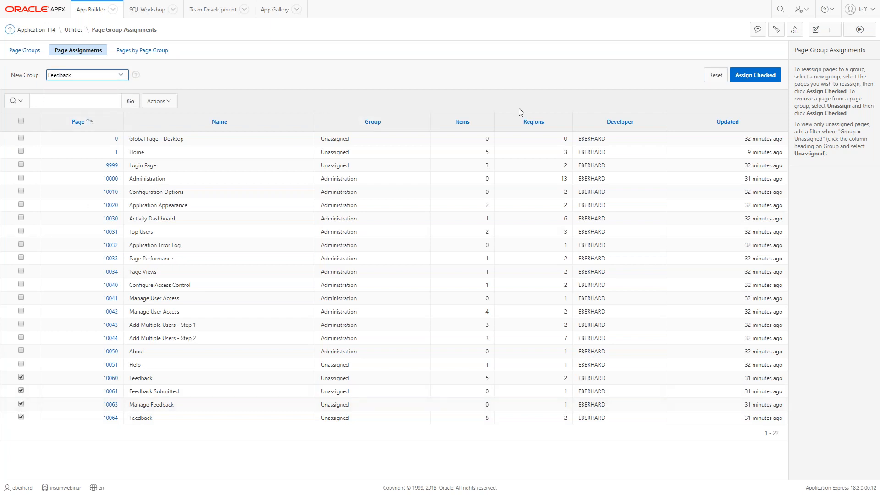
left_click(754, 74)
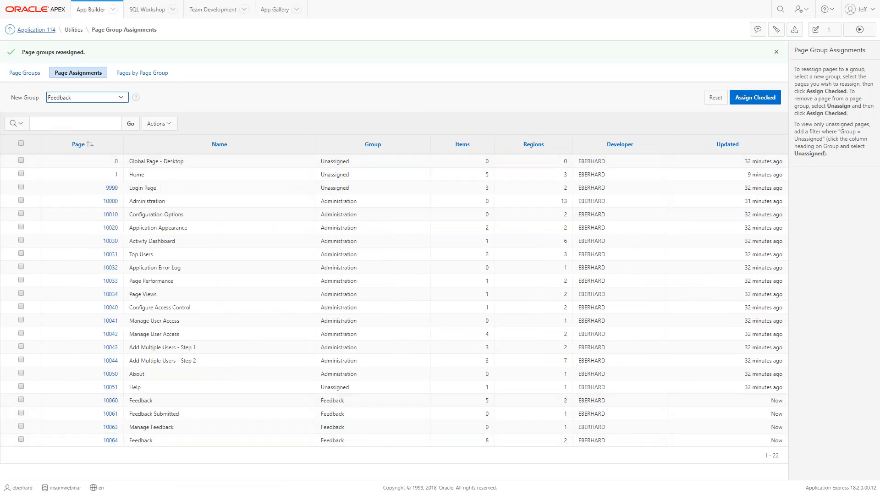
left_click(36, 30)
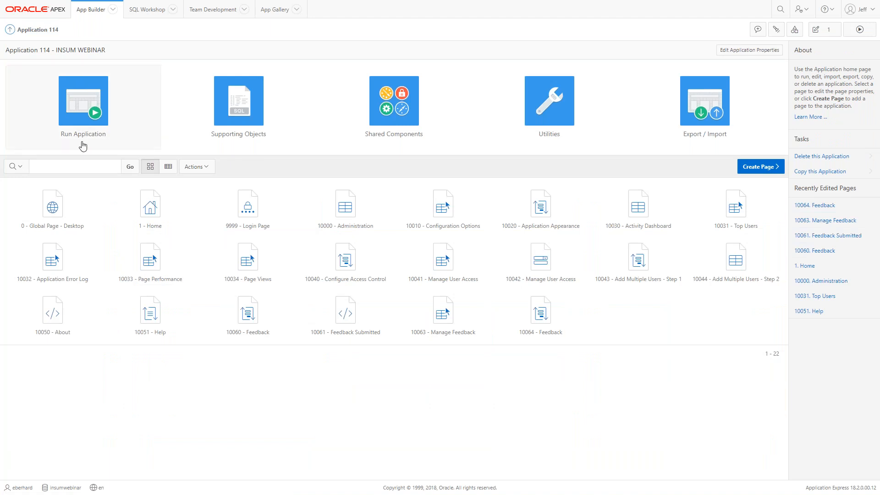
Show the page list as a report filtered to the Feedback group, then go to Export / Import.
left_click(168, 168)
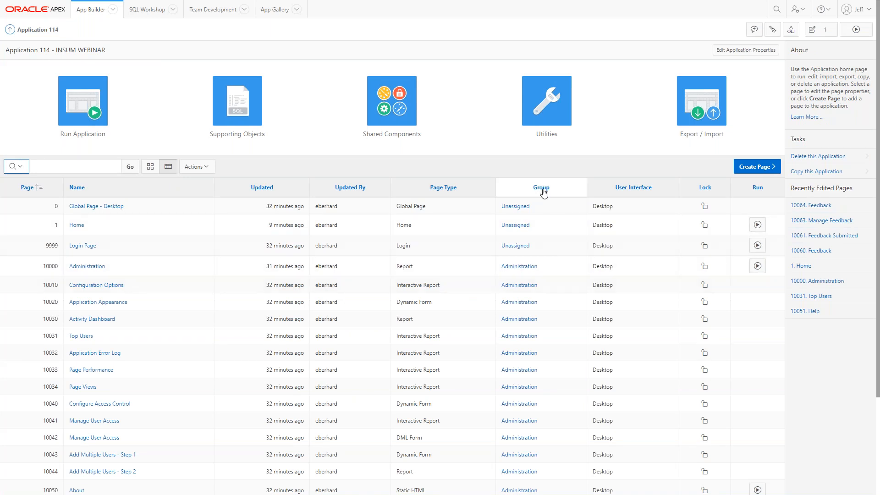
left_click(543, 193)
left_click(524, 255)
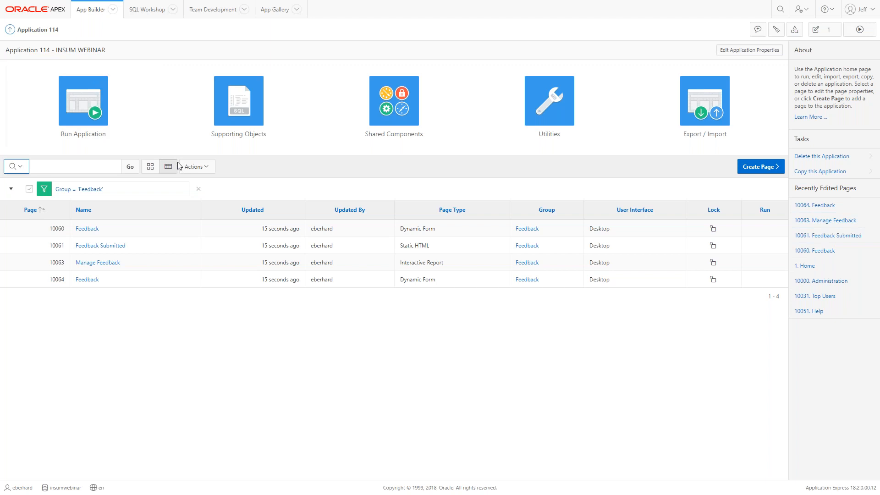
left_click(693, 89)
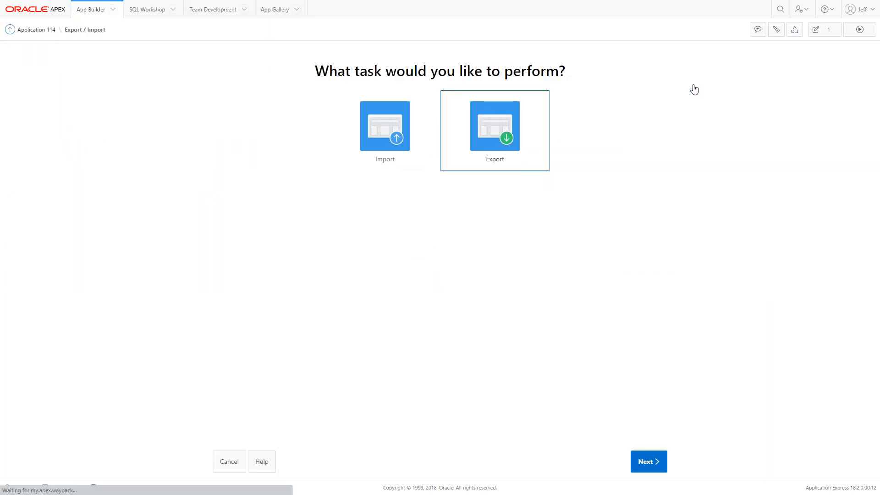
Continue to Export Application, enter an As of value of 25, then clear it.
left_click(655, 462)
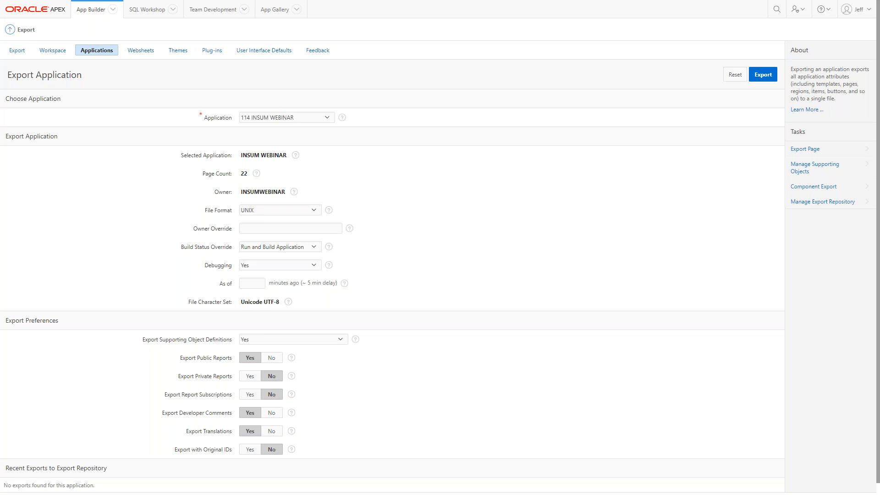
left_click(257, 284)
type("25")
key("BackSpace")
key("BackSpace")
Read and close the As of help, then return to the App Builder application list.
left_click(344, 283)
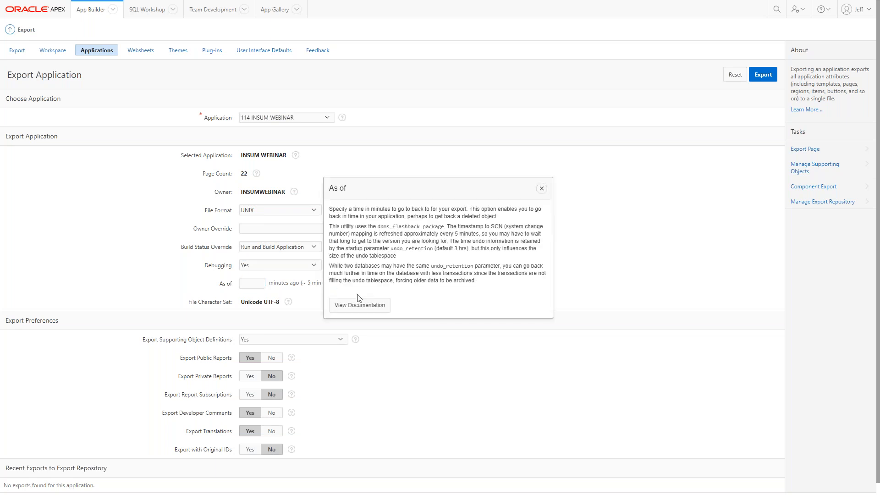
left_click_drag(418, 248, 416, 244)
left_click(421, 265)
left_click(542, 189)
left_click(250, 282)
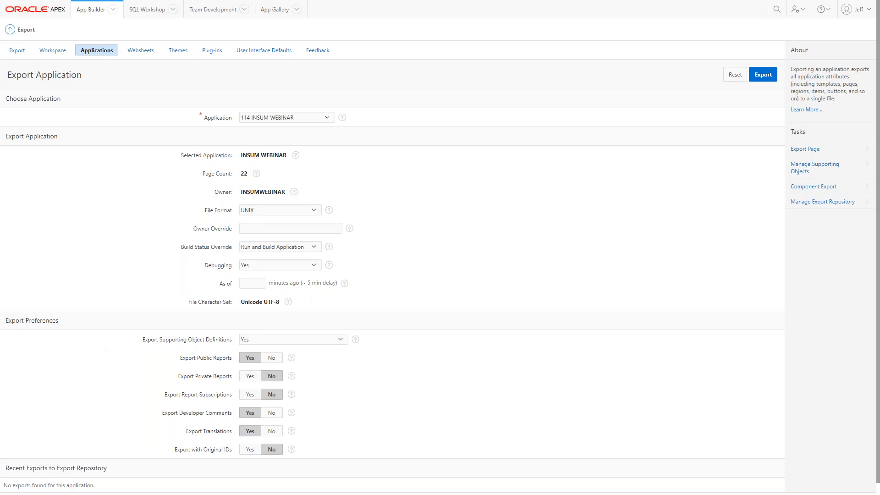
left_click(81, 14)
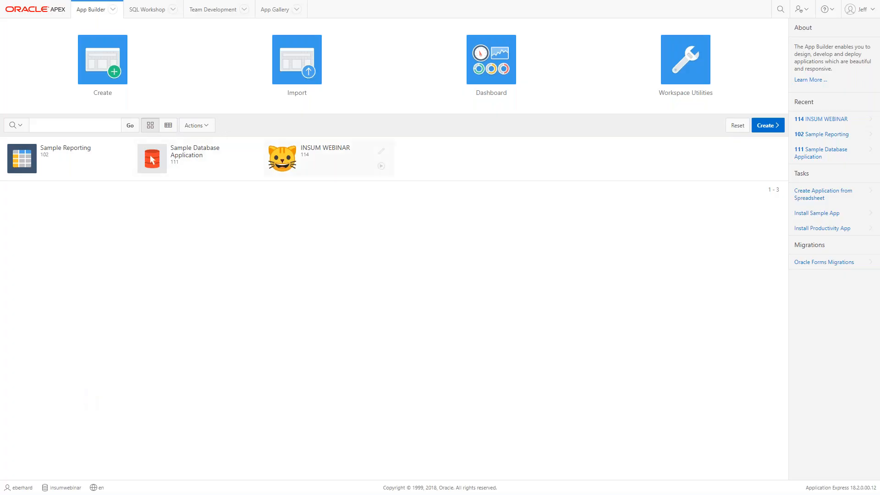
Compute database object dependencies for Sample Database Application via Utilities.
left_click(192, 158)
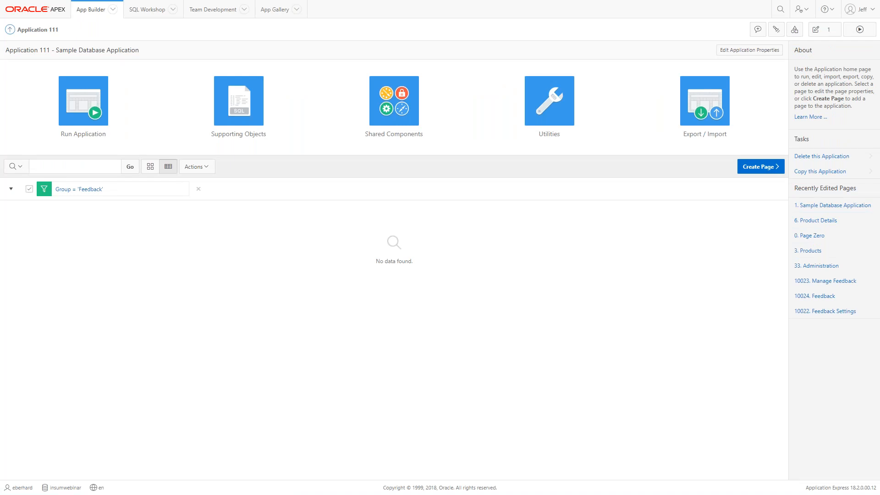
left_click(567, 110)
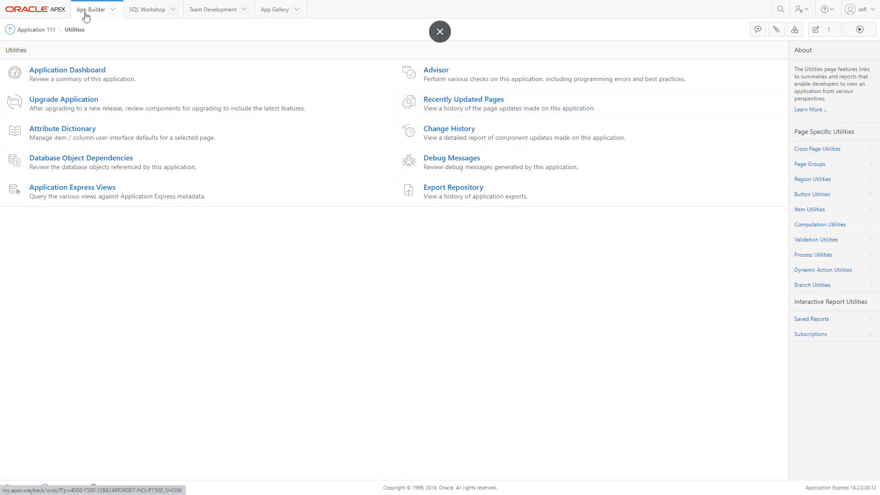
left_click(74, 164)
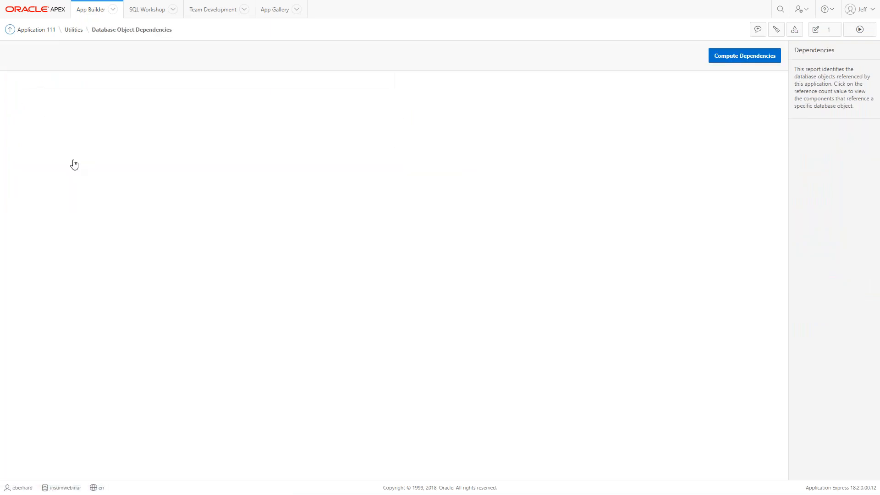
left_click(746, 56)
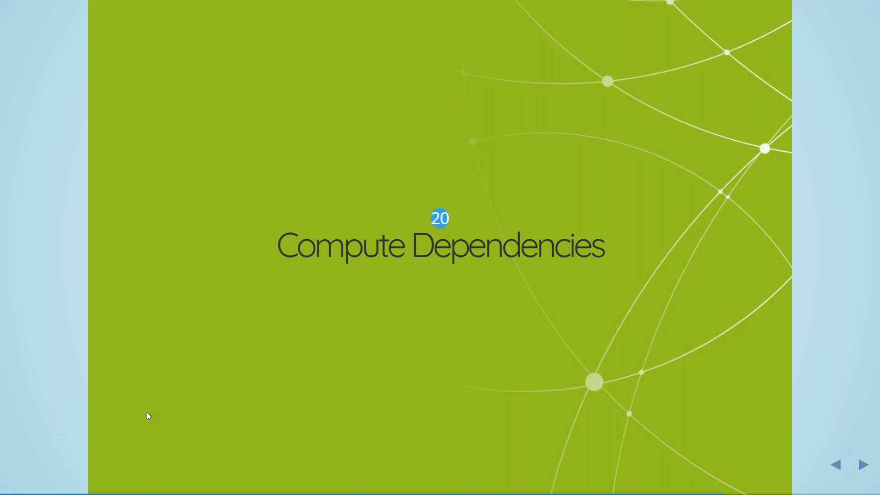
Open Page 1 of Application 111 in Page Designer.
key("Right")
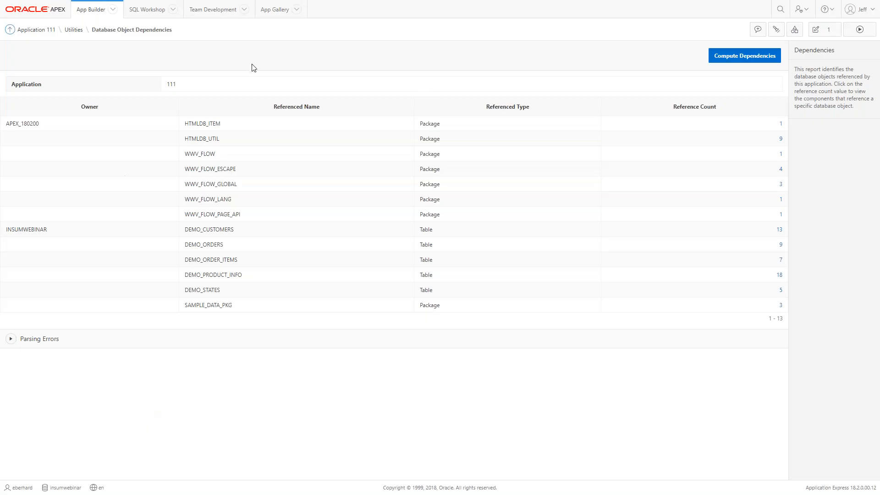
left_click(38, 33)
left_click(822, 31)
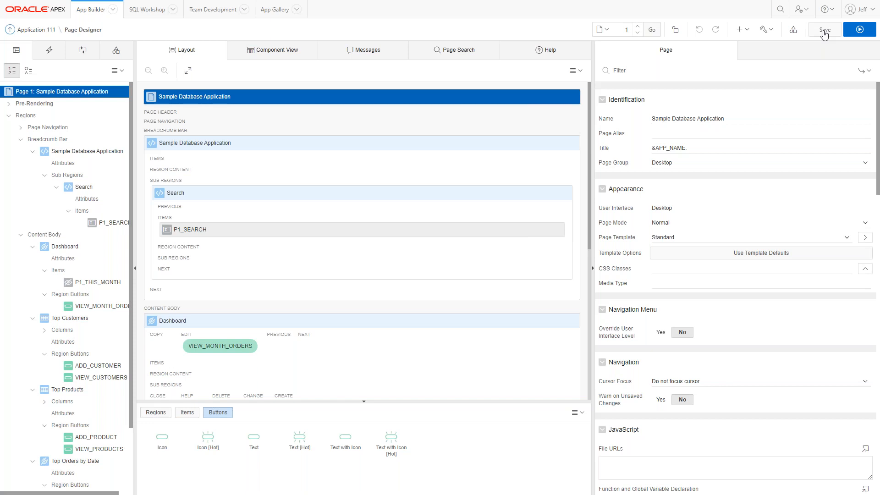
left_click(824, 33)
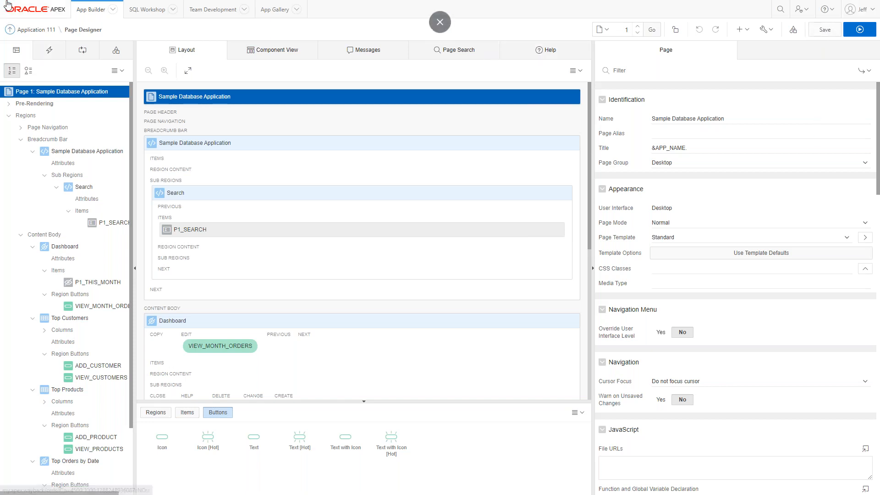
left_click(780, 9)
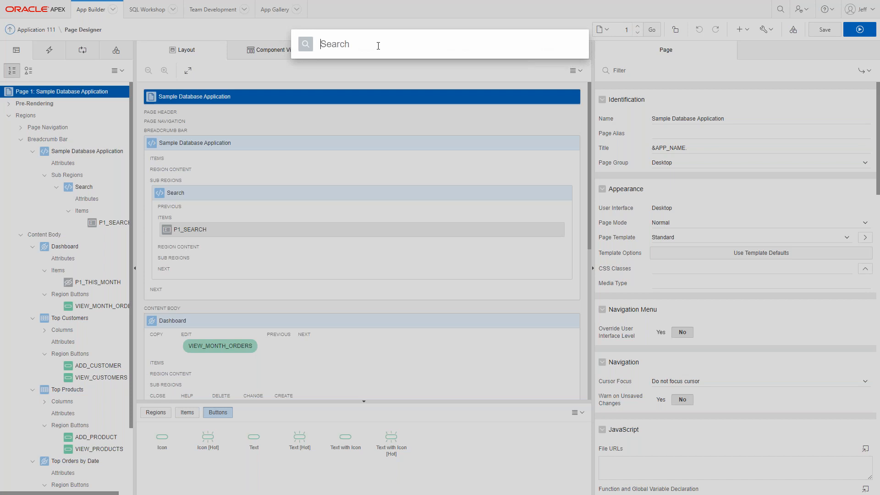
type("gl")
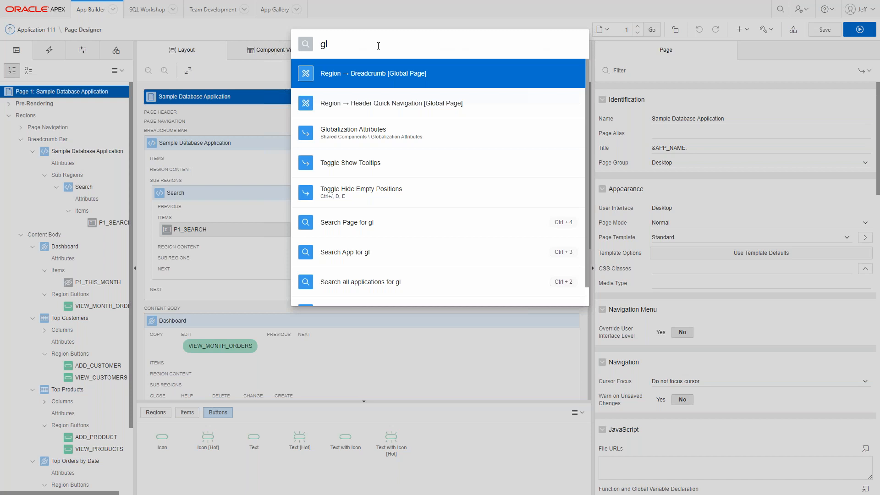
type("obal")
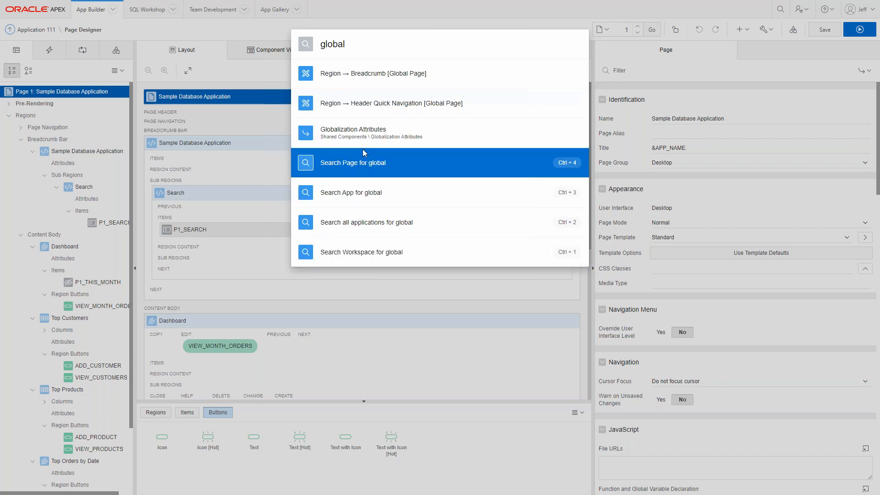
left_click(363, 137)
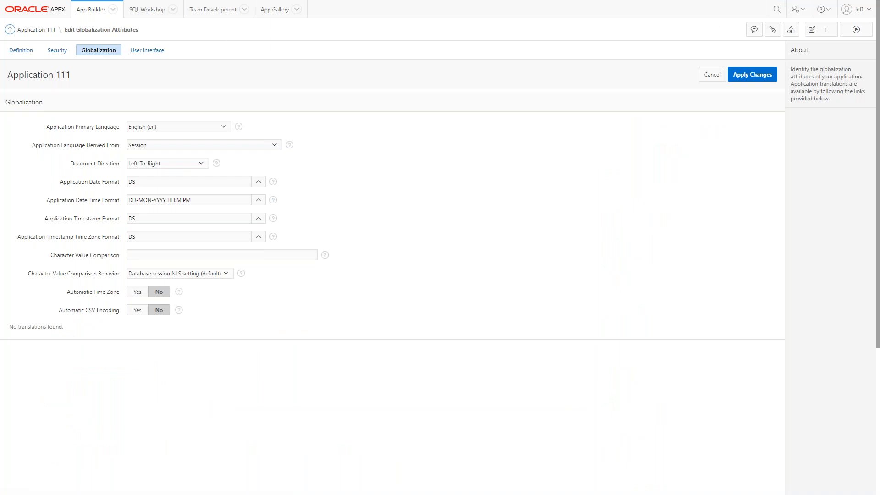
left_click(818, 32)
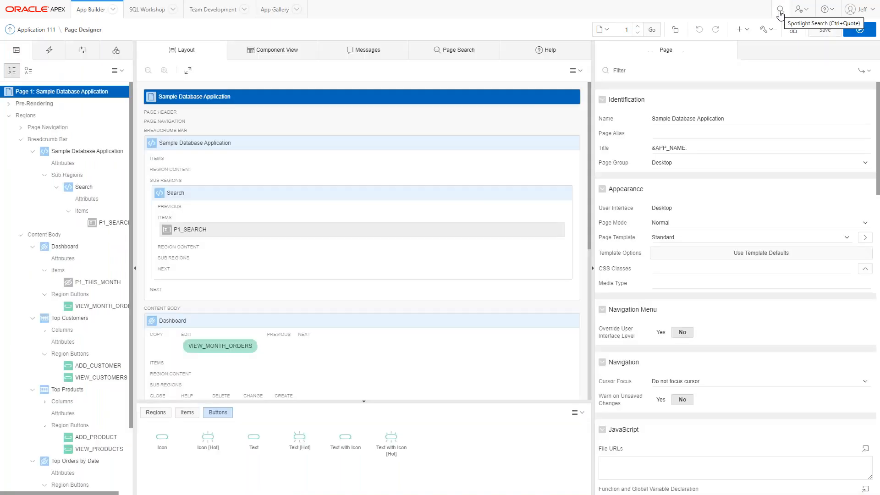
left_click(779, 10)
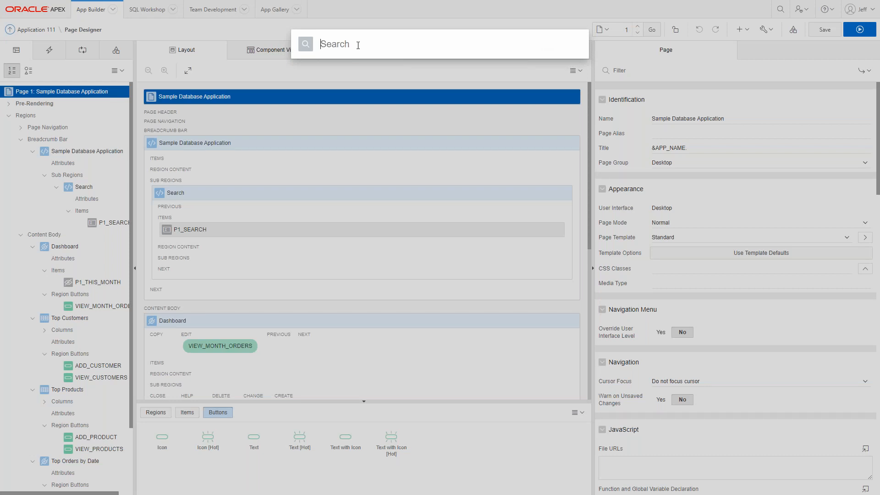
type("sysdate")
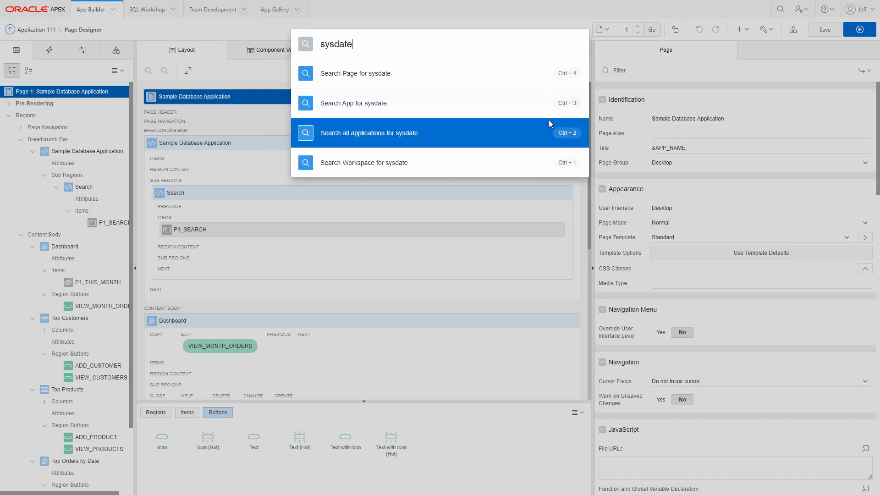
key("ctrl+a")
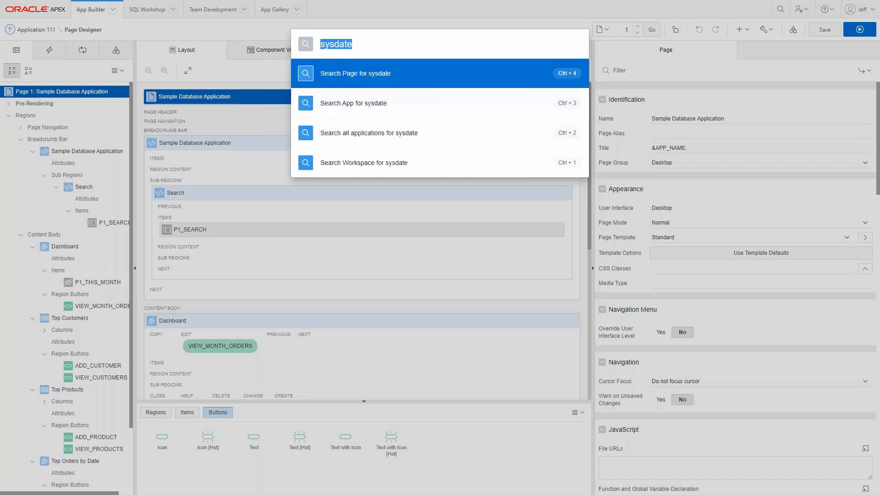
left_click(382, 47)
key("Escape")
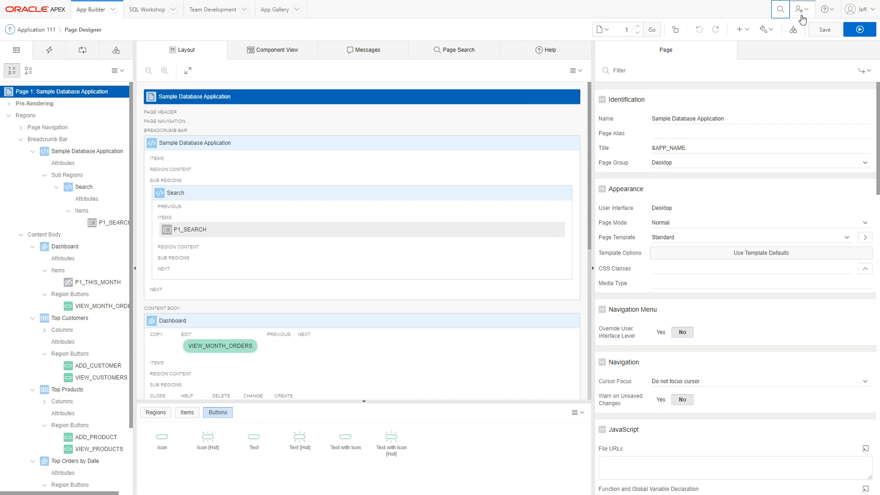
left_click(832, 11)
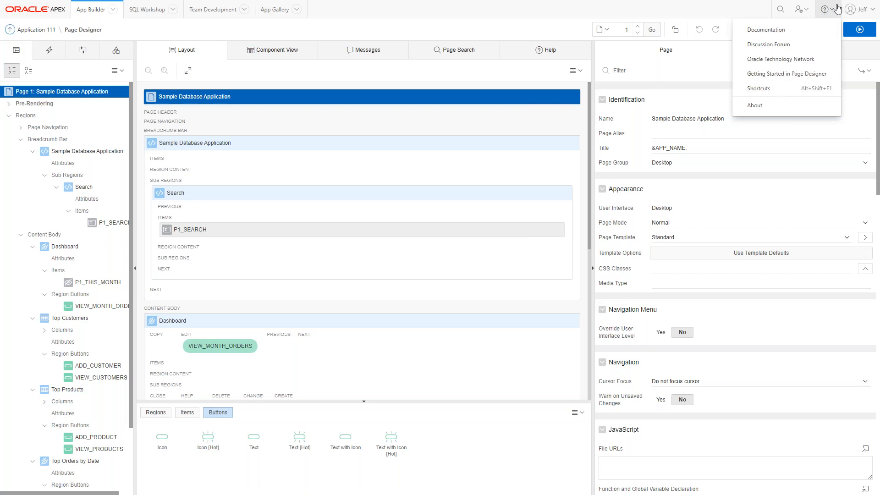
left_click(778, 94)
left_click_drag(437, 165, 388, 93)
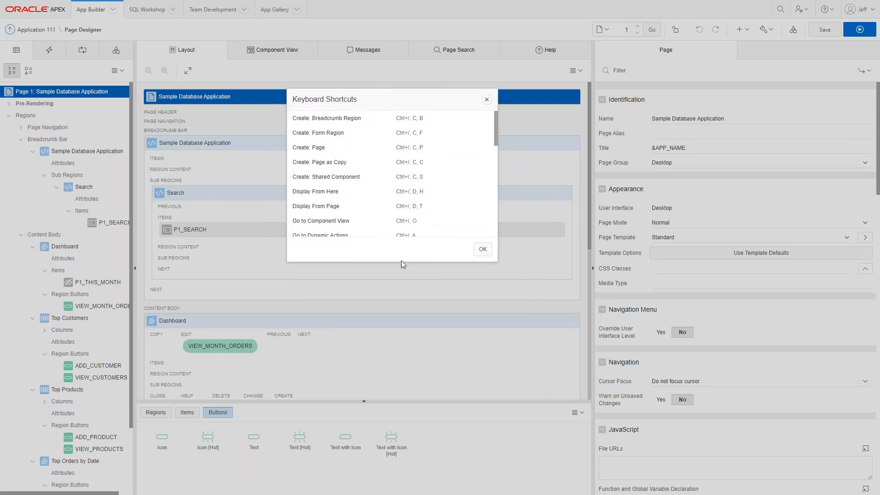
left_click_drag(402, 262, 402, 372)
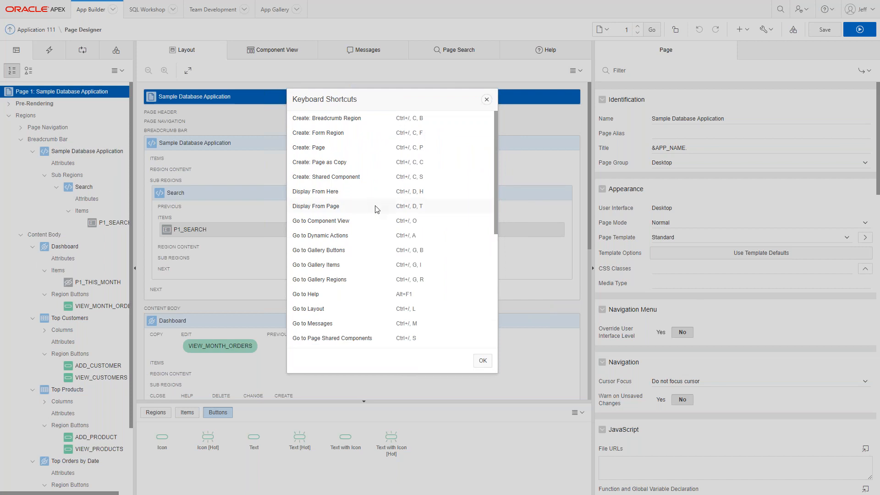
scroll(376, 208, "down", 2)
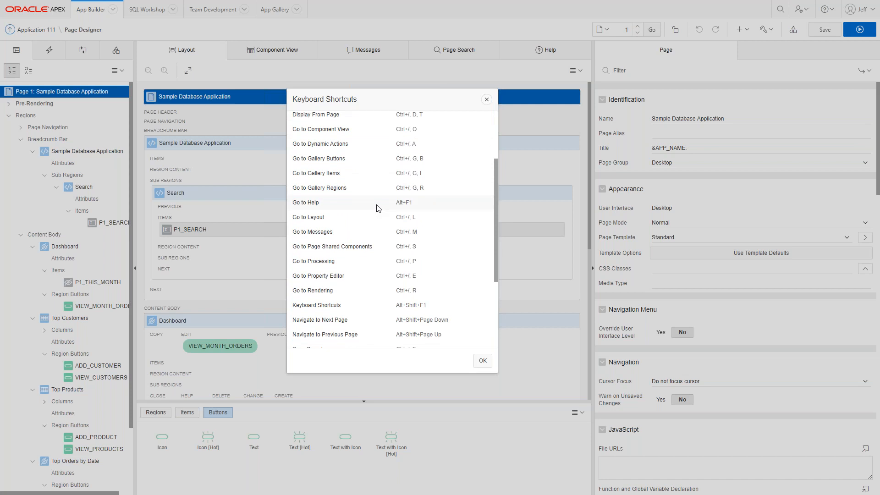
scroll(376, 209, "down", 3)
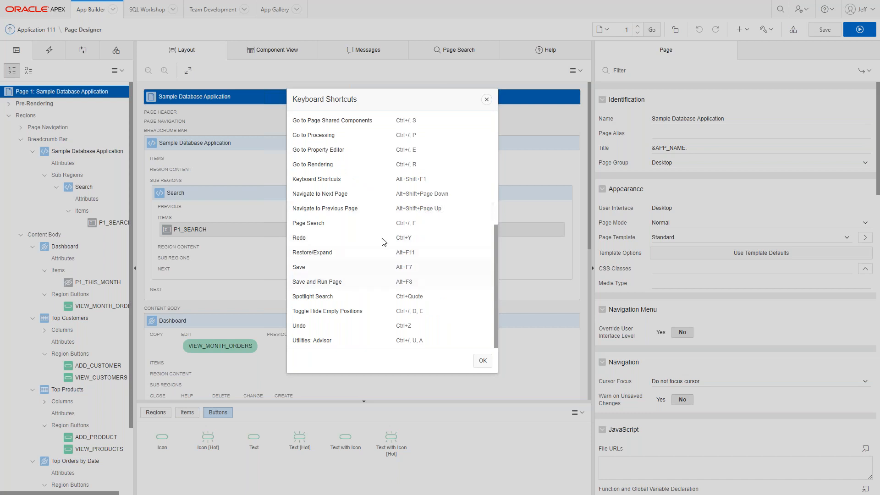
left_click(486, 100)
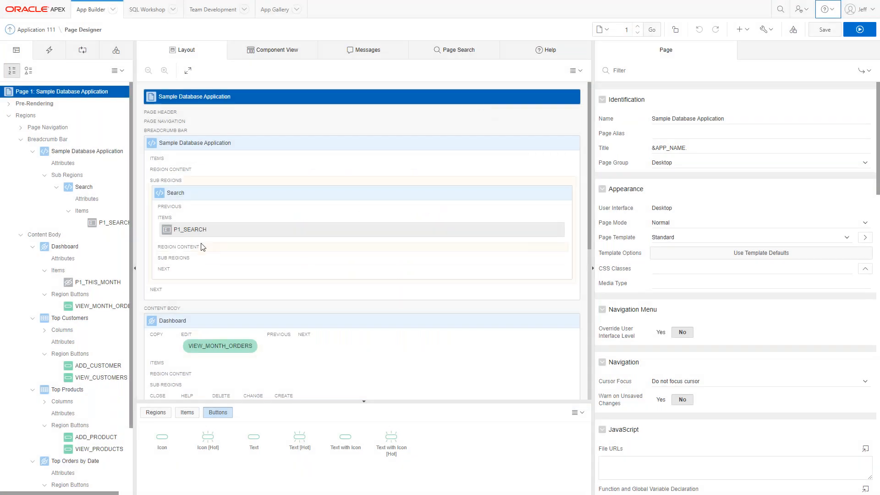
left_click(197, 229)
Relabel P1_SEARCH as 'Search It', then save and run page 1.
left_click(692, 179)
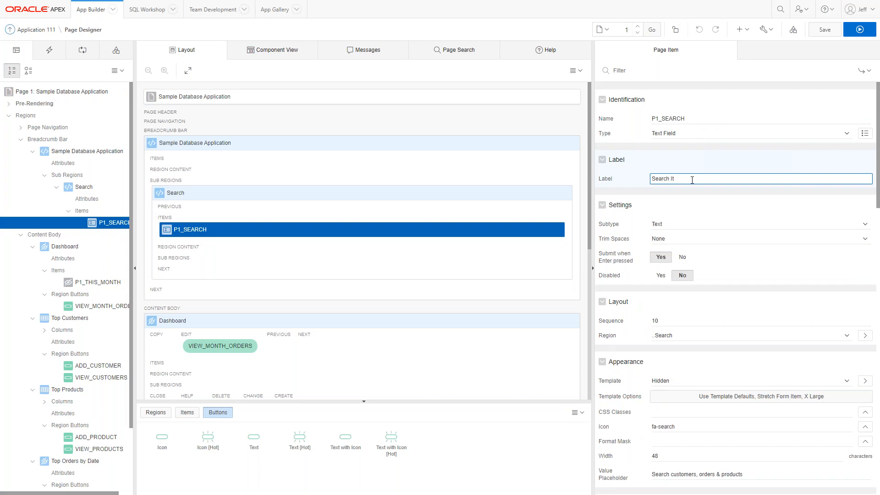
key("ctrl+alt+s")
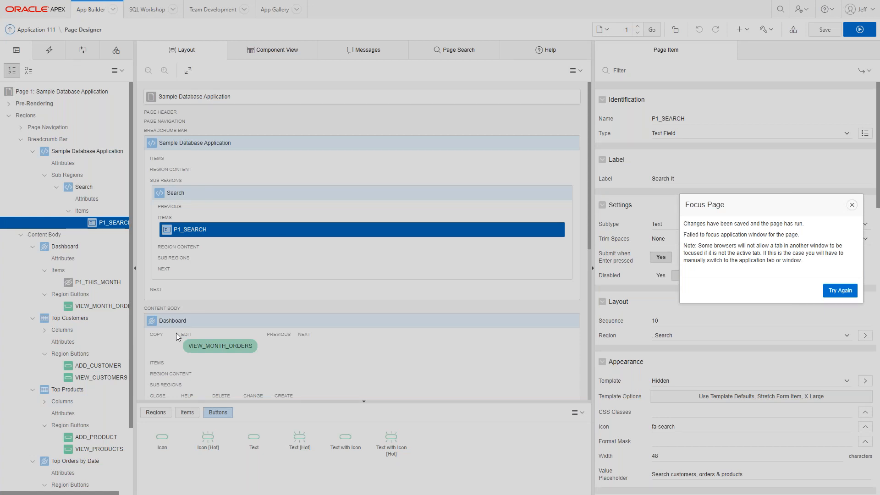
left_click(843, 292)
Advance the slides through the Page Designer shortcut keys to the Kscope20 banner.
left_click(169, 260)
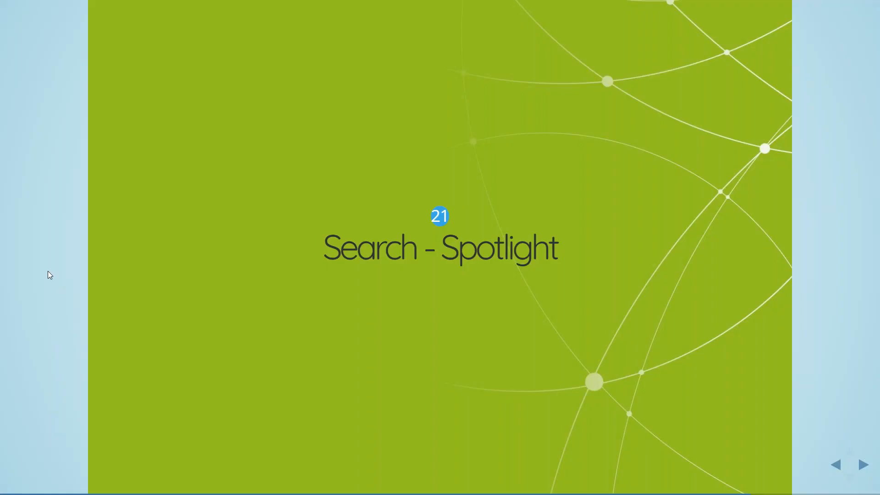
key("Right")
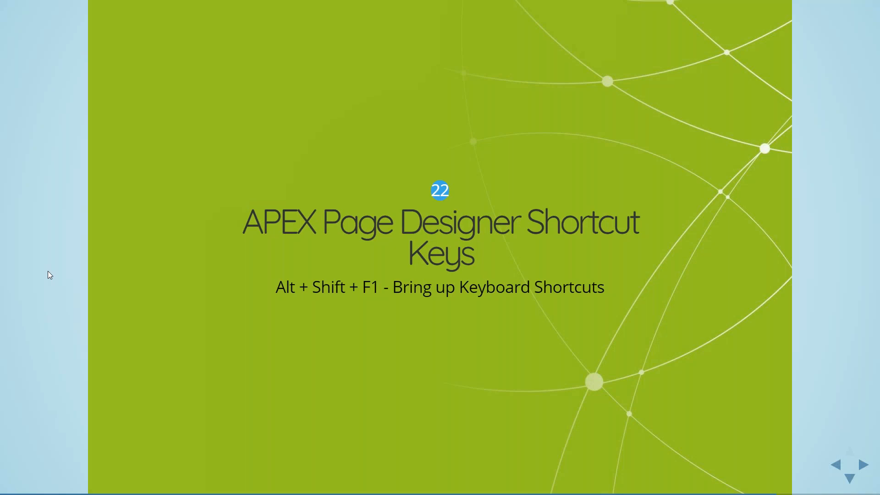
key("Down")
key("Down")
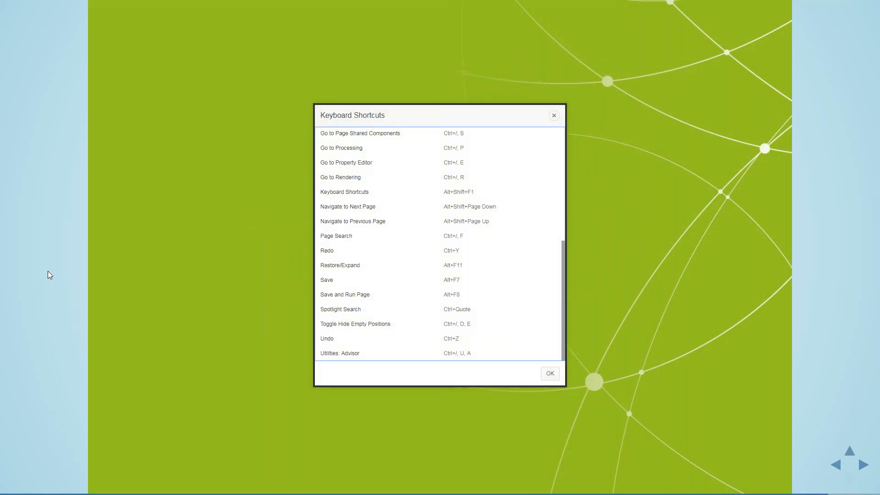
key("Right")
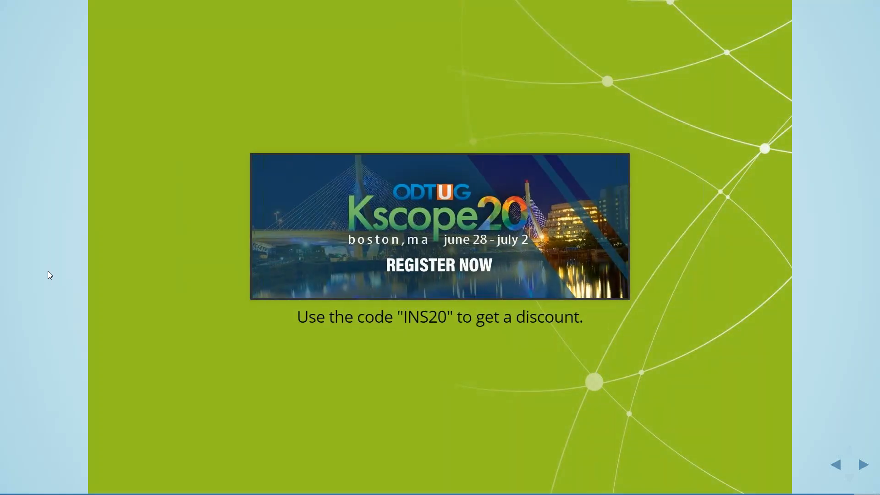
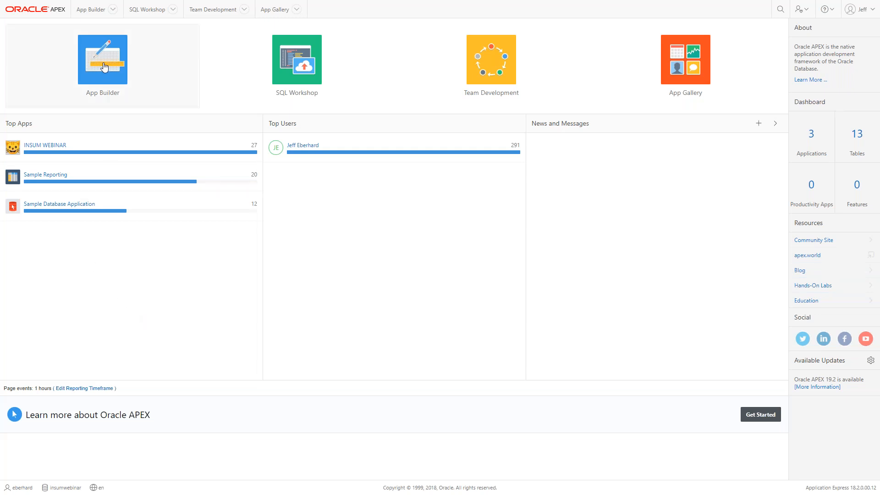
Open the INSUM WEBINAR application (Application 114) from App Builder.
left_click(103, 66)
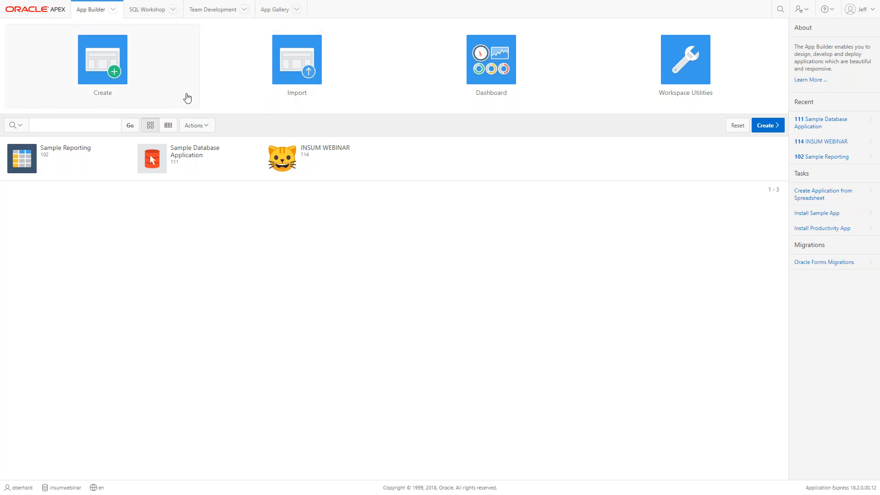
left_click(310, 158)
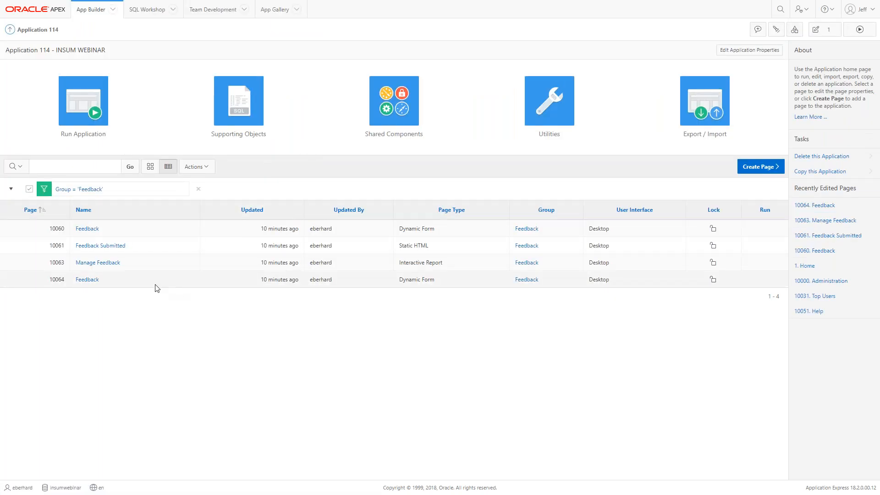
left_click(88, 9)
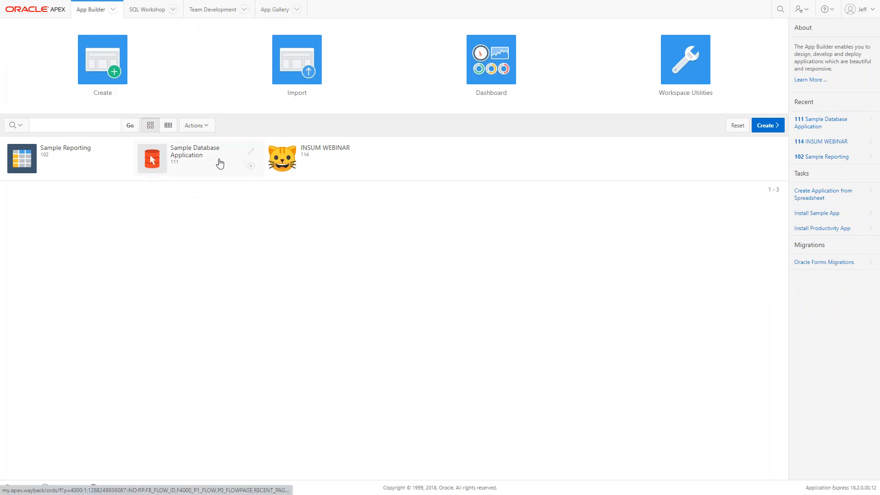
left_click(304, 160)
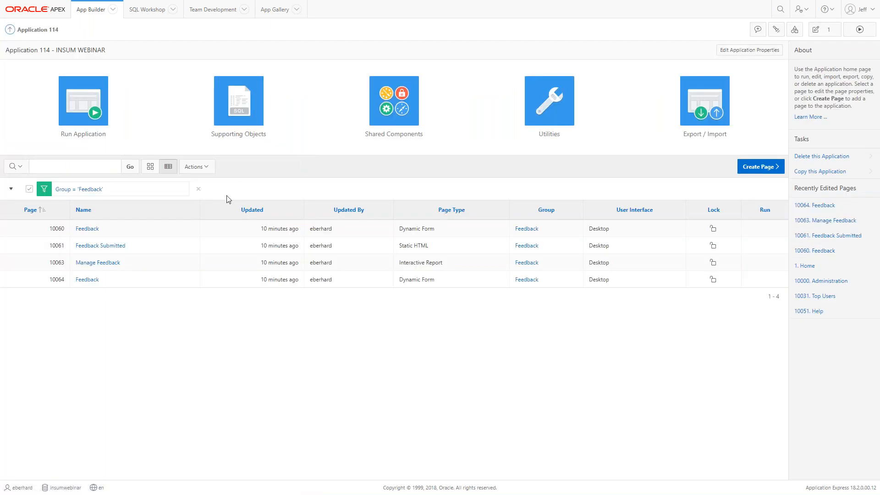
Clear the Feedback page filter, run the Home page, then edit Page 1 from the developer toolbar.
left_click(29, 188)
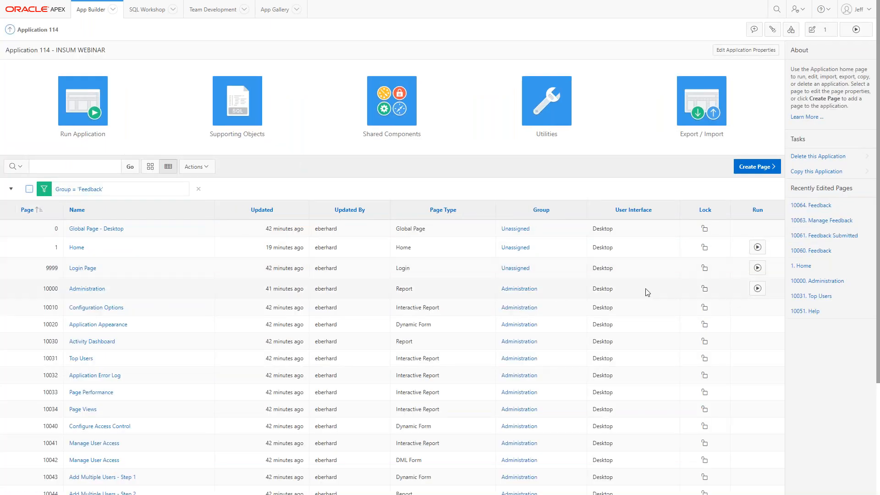
left_click(757, 247)
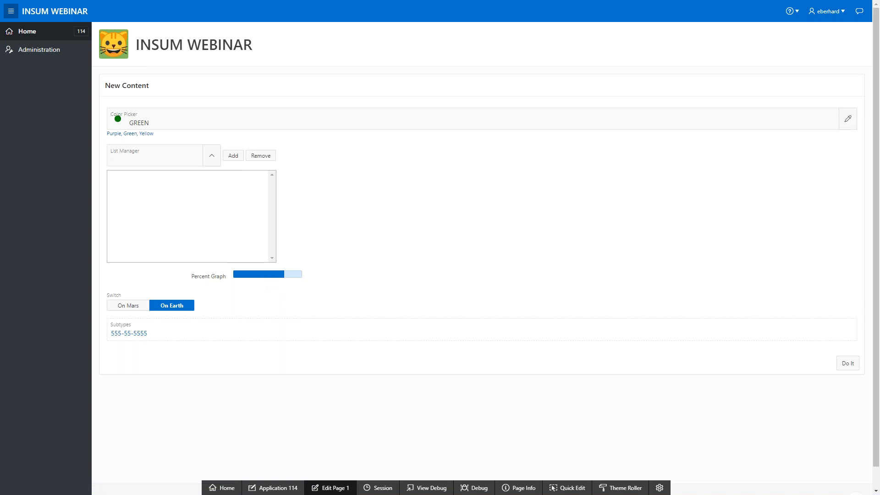
left_click(329, 487)
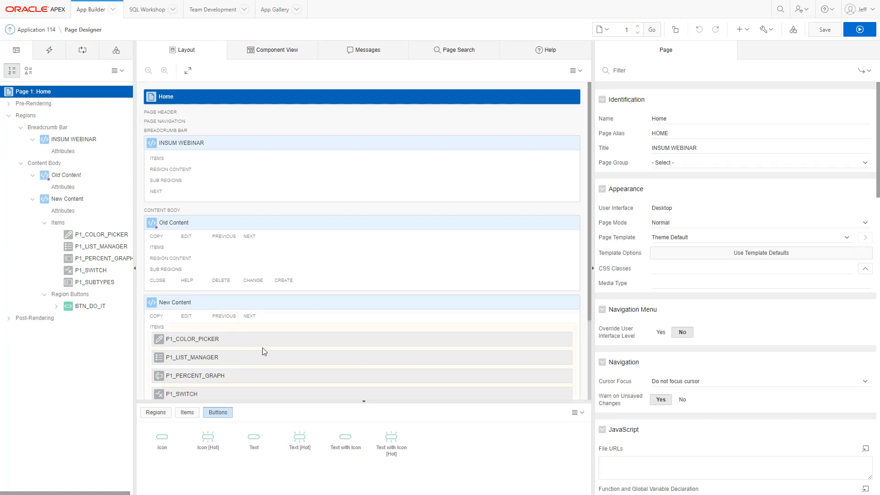
Select P1_PERCENT_GRAPH, flip its Show Value setting off and on, and read its help.
scroll(251, 348, "down", 2)
left_click(203, 286)
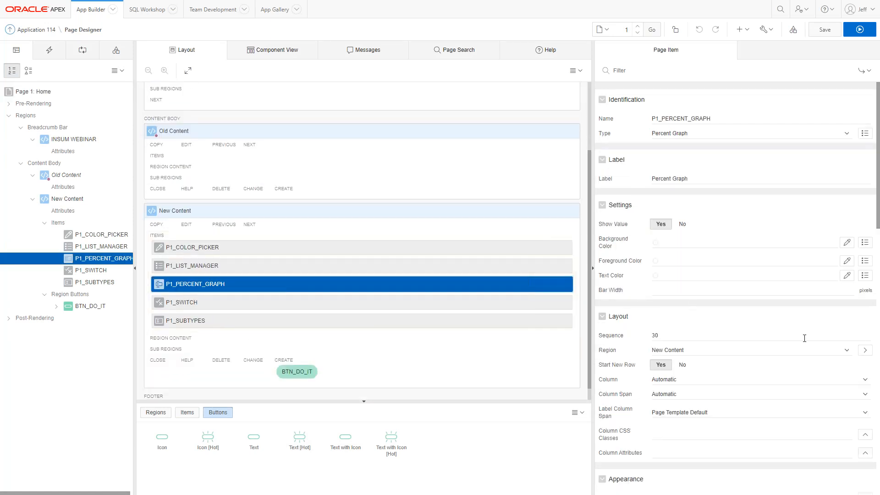
scroll(804, 339, "down", 1)
scroll(803, 339, "up", 2)
left_click(659, 229)
left_click(678, 225)
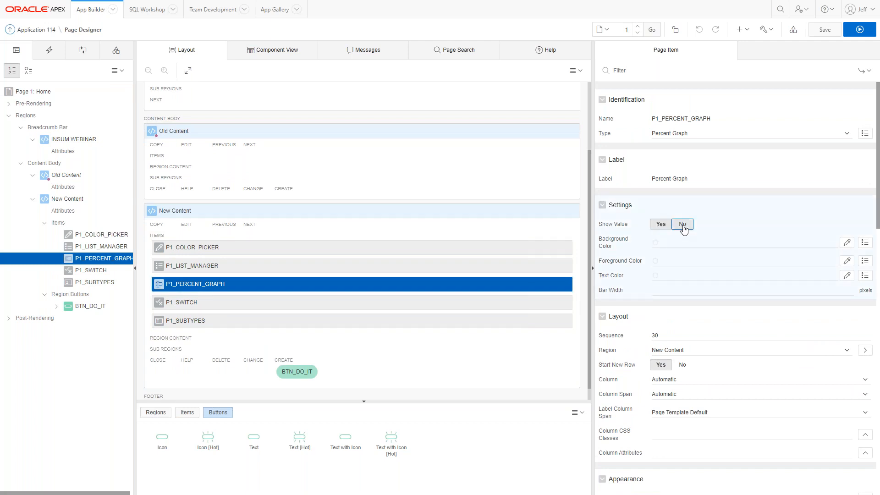
left_click(660, 226)
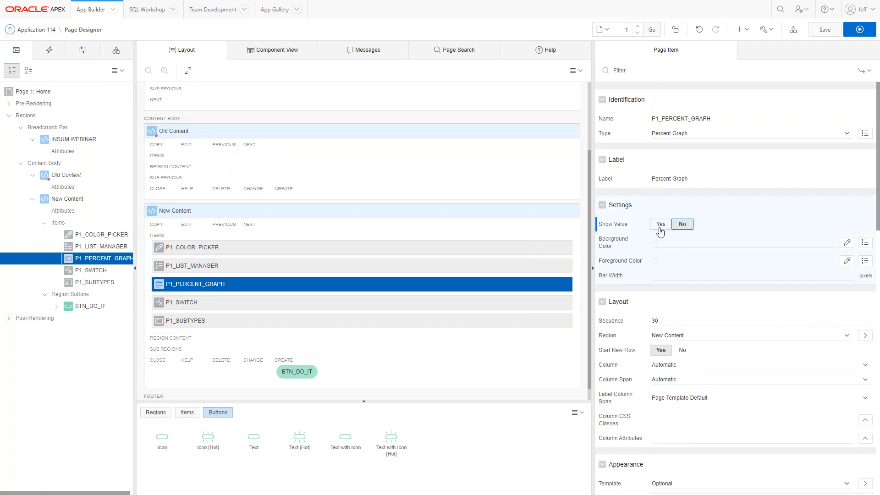
left_click(545, 49)
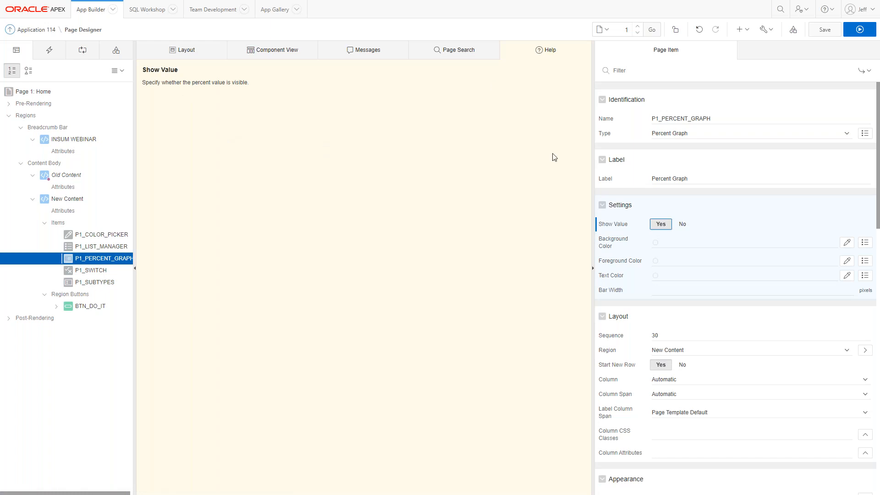
Toggle Show Value off and on several more times, also checking the Background Color help.
left_click(682, 224)
left_click(660, 224)
left_click(681, 224)
left_click(661, 224)
left_click(669, 242)
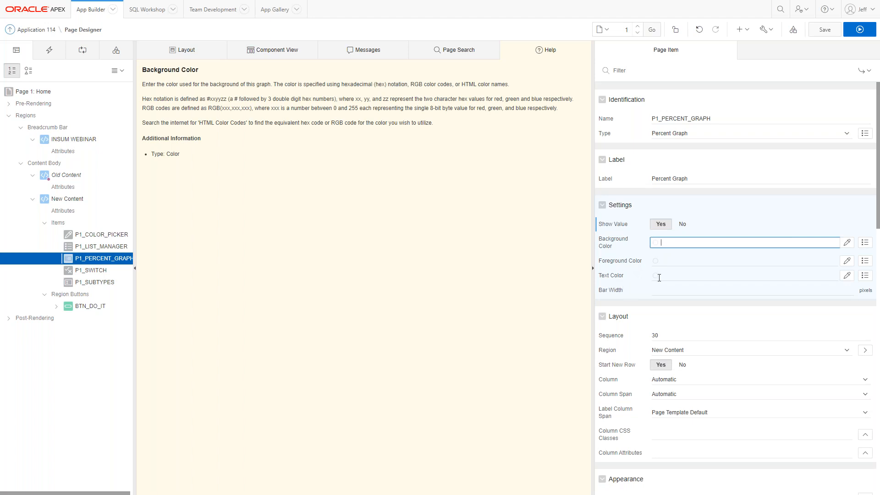
left_click(681, 224)
left_click(660, 226)
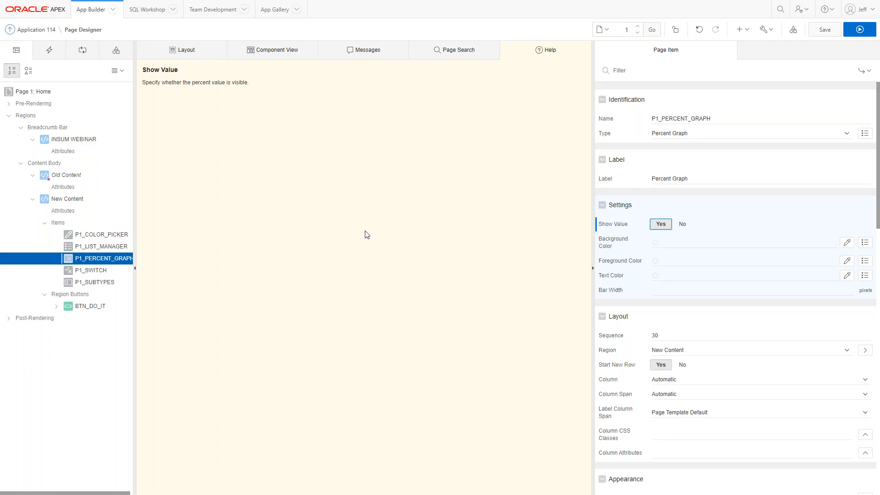
left_click(686, 224)
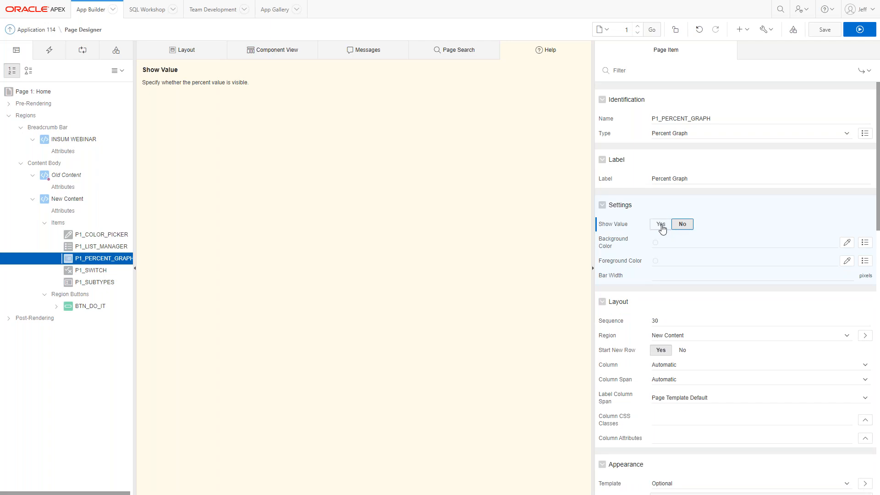
left_click(661, 226)
left_click(683, 225)
left_click(663, 226)
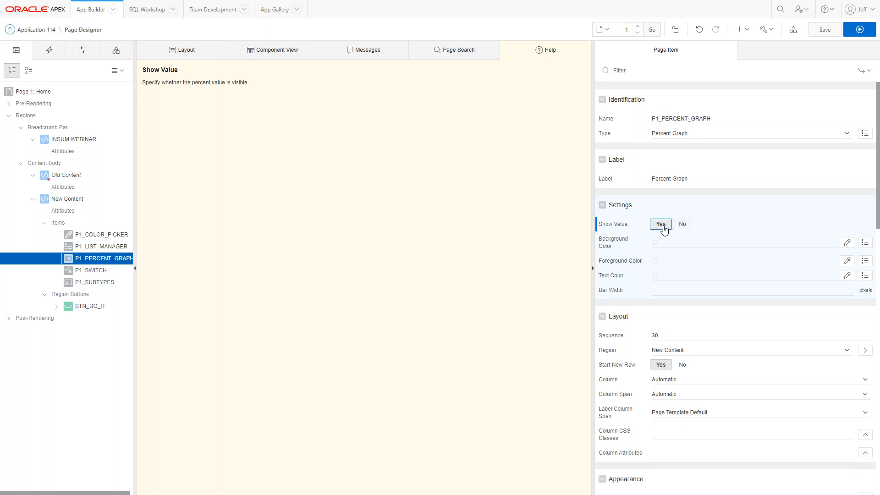
Leave Show Value set to Yes, then save and run the Home page.
left_click(194, 50)
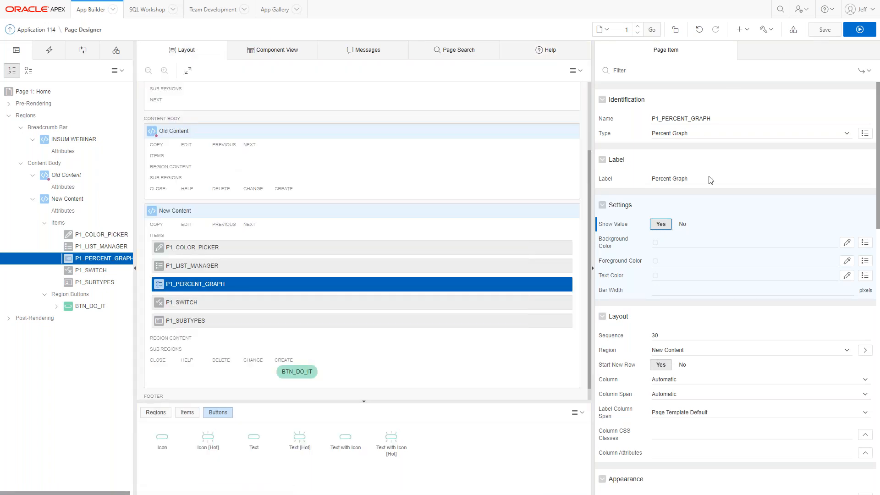
left_click(685, 229)
left_click(659, 224)
left_click(864, 35)
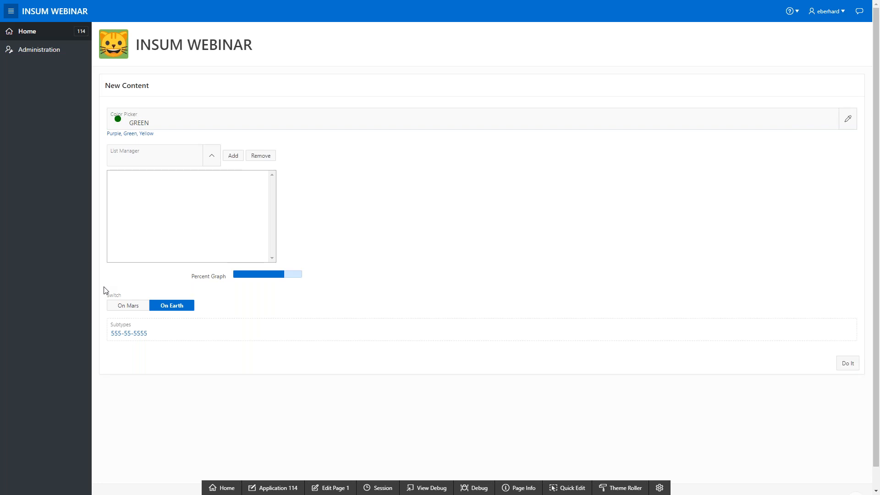
left_click(321, 488)
scroll(678, 320, "down", 10)
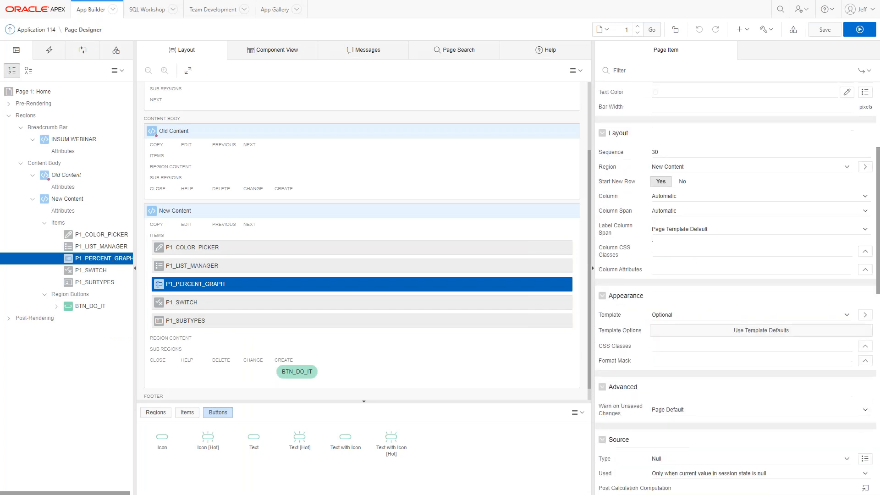
scroll(706, 323, "down", 7)
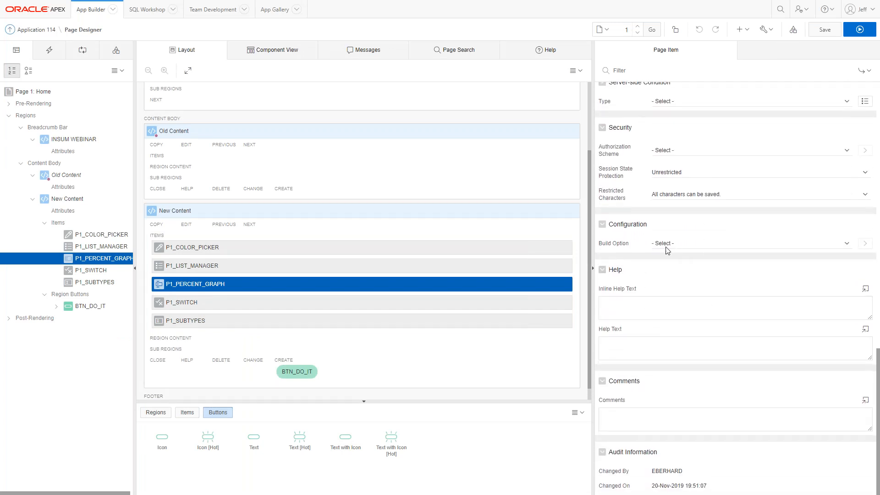
scroll(660, 272, "up", 1)
scroll(660, 272, "up", 3)
left_click(185, 247)
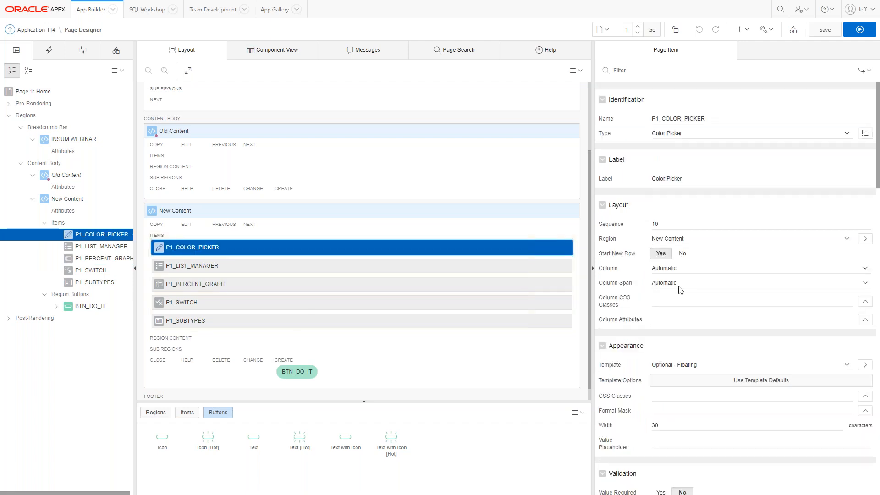
scroll(696, 349, "down", 8)
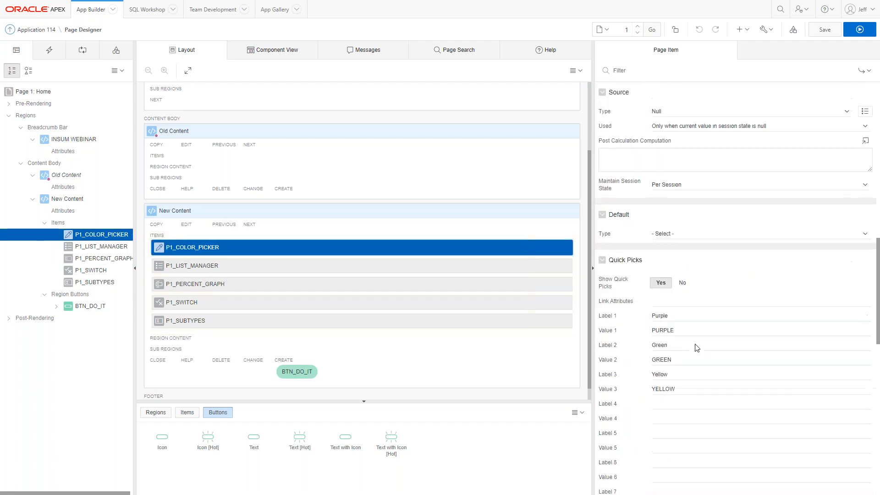
scroll(686, 381, "down", 2)
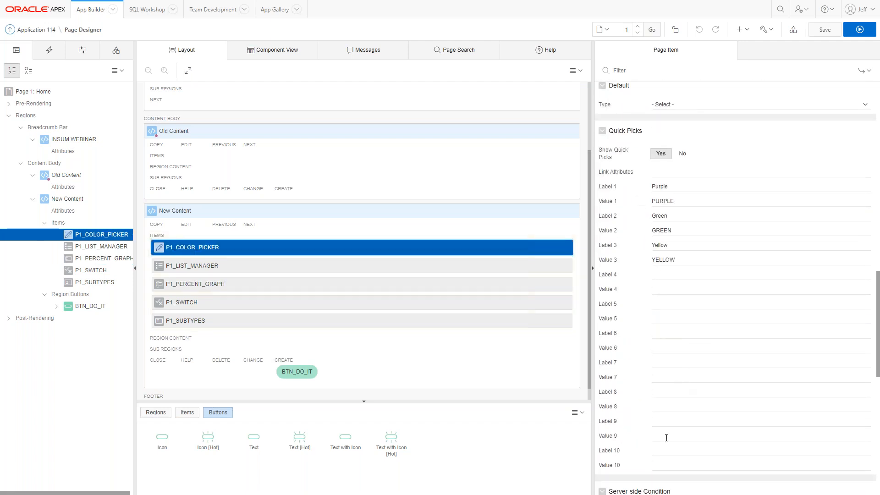
scroll(686, 418, "up", 3)
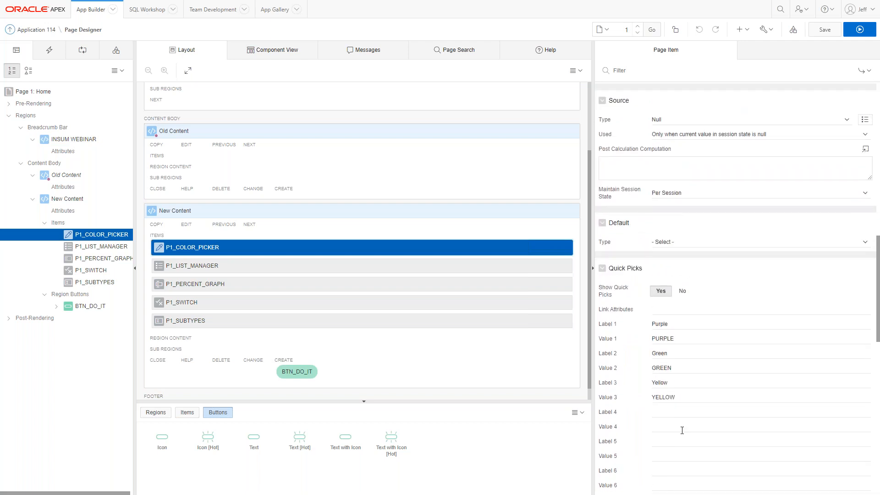
left_click(683, 310)
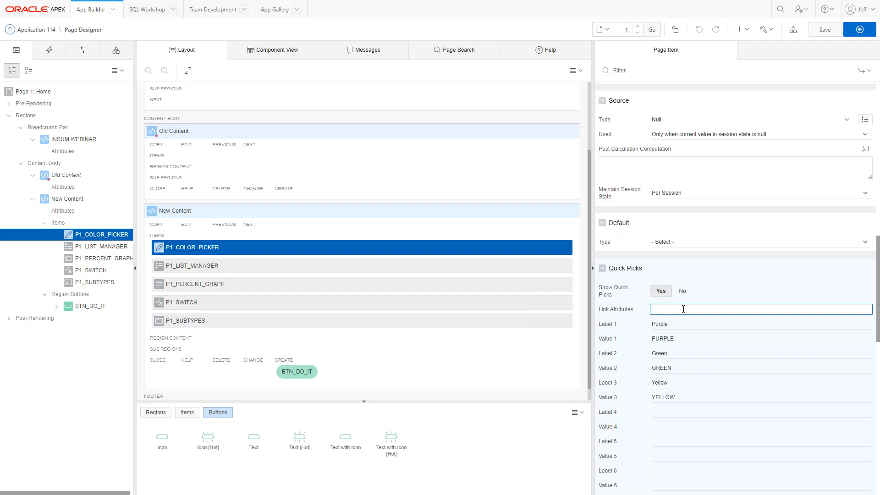
Return to App Builder and search 'glob' to open Global Page - Desktop (page 0).
left_click(46, 32)
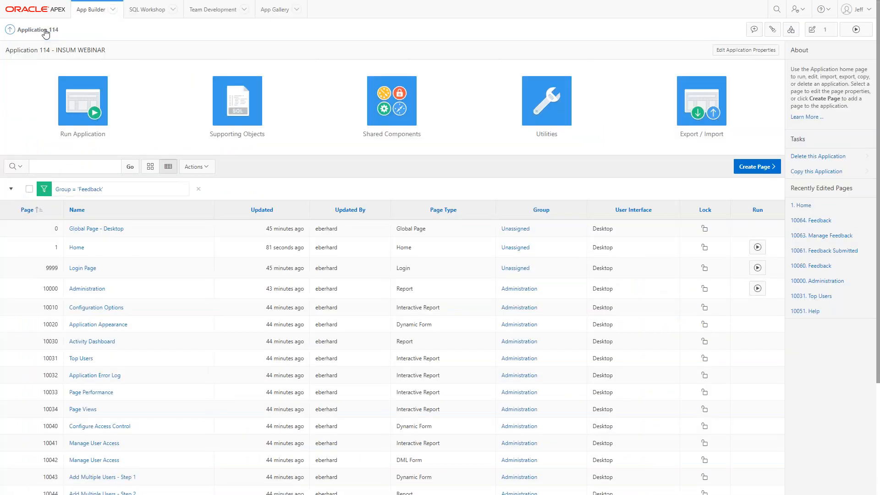
left_click(93, 10)
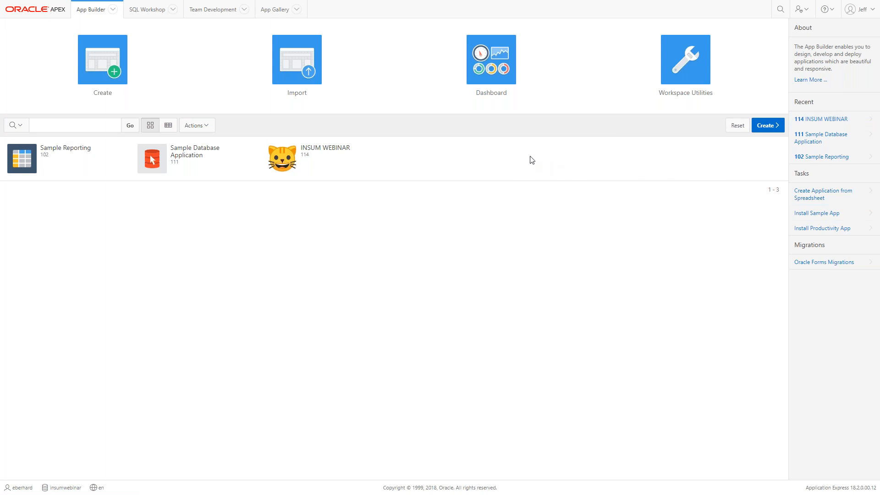
left_click(780, 9)
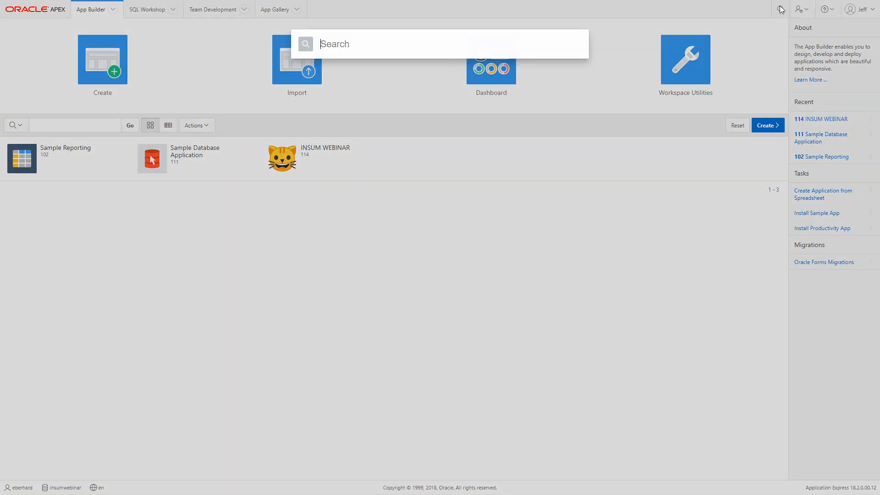
type("glo")
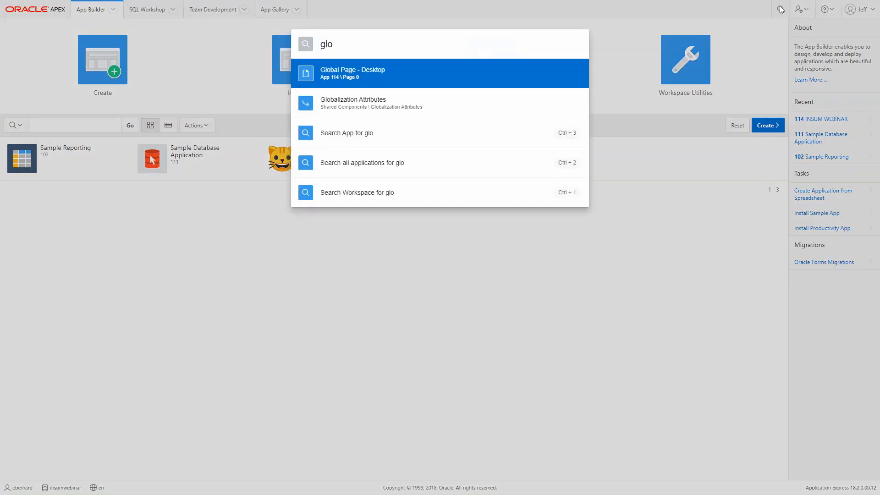
type("b")
left_click(374, 78)
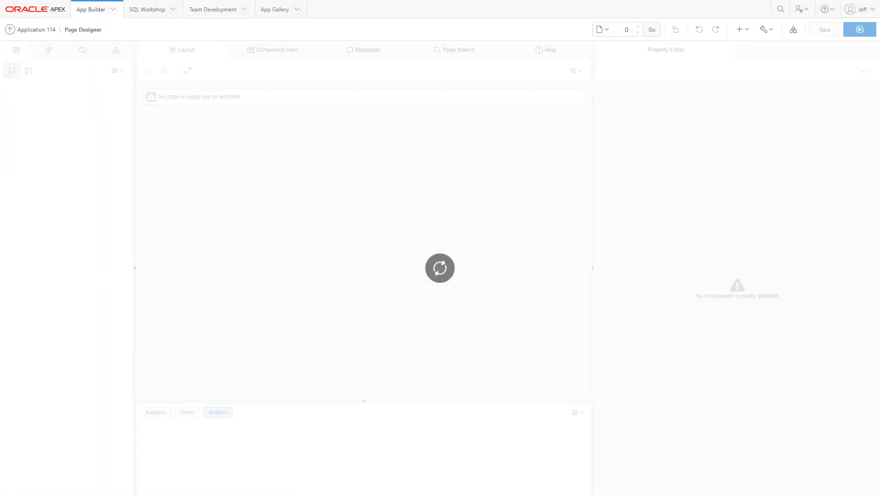
Set Character Value Comparison to BINARY_CI under Shared Components > Globalization Attributes.
left_click(793, 30)
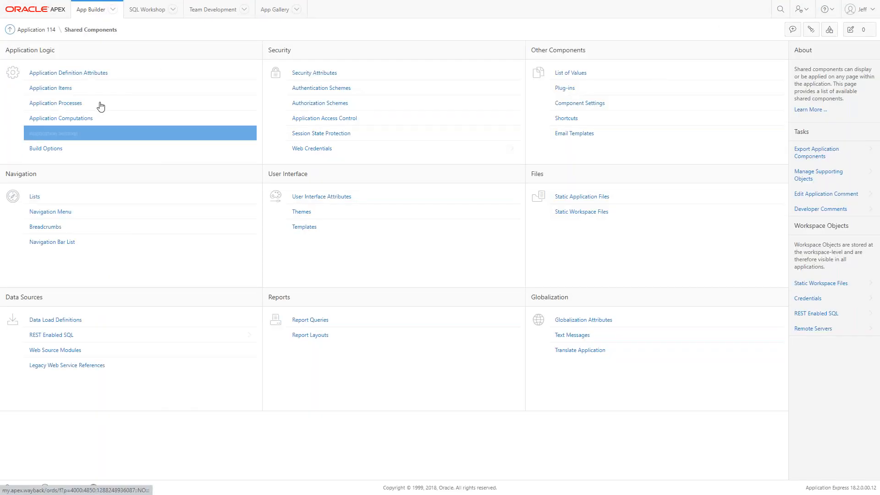
left_click(50, 74)
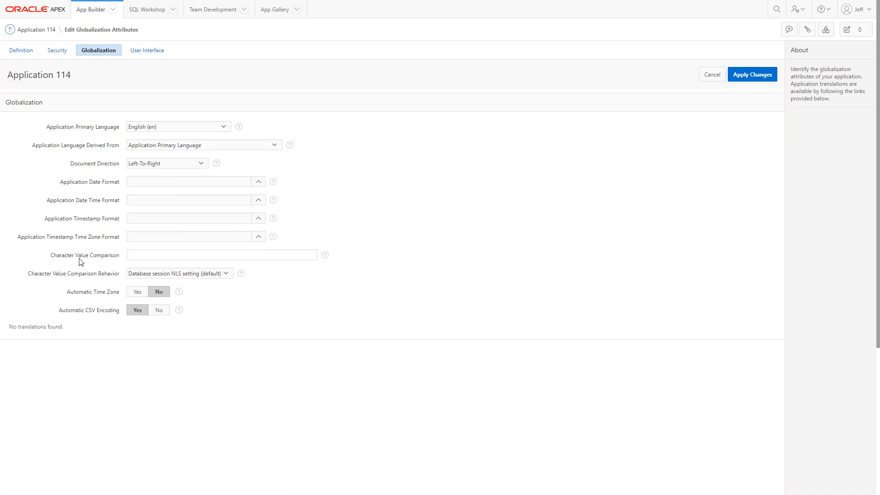
left_click(142, 254)
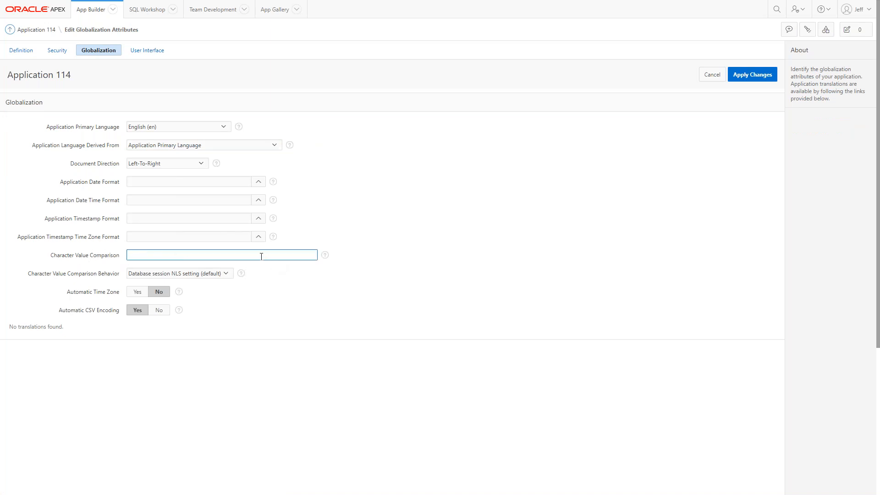
type("BINARY_CI")
Read the Character Value Comparison help, highlighting the BINARY and CANADIAN_M examples.
left_click(325, 255)
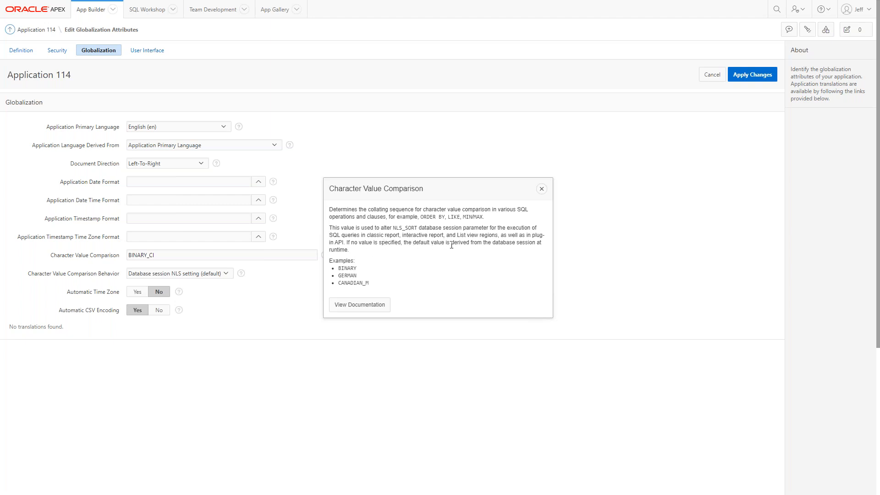
left_click_drag(340, 268, 390, 288)
left_click(349, 274)
left_click(404, 283)
Scroll through the apex-plugin-spotlight README on GitHub, then shrink that window to reveal App Builder.
left_click(87, 14)
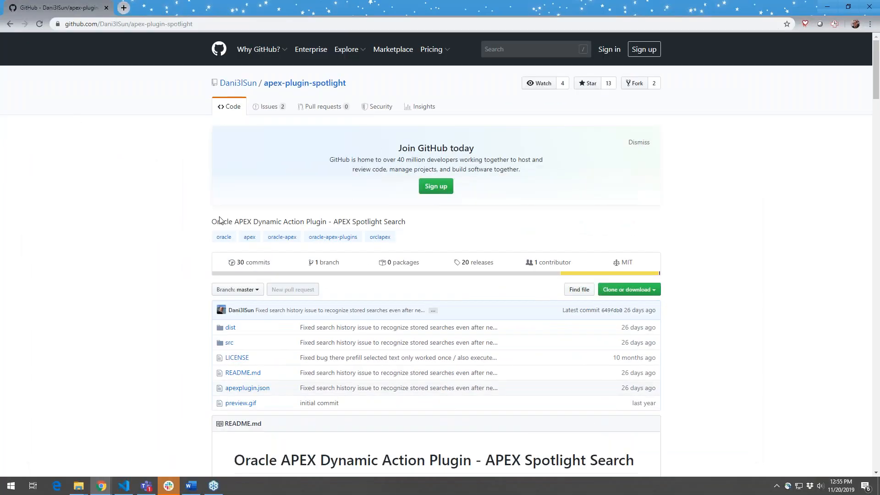
scroll(285, 311, "down", 5)
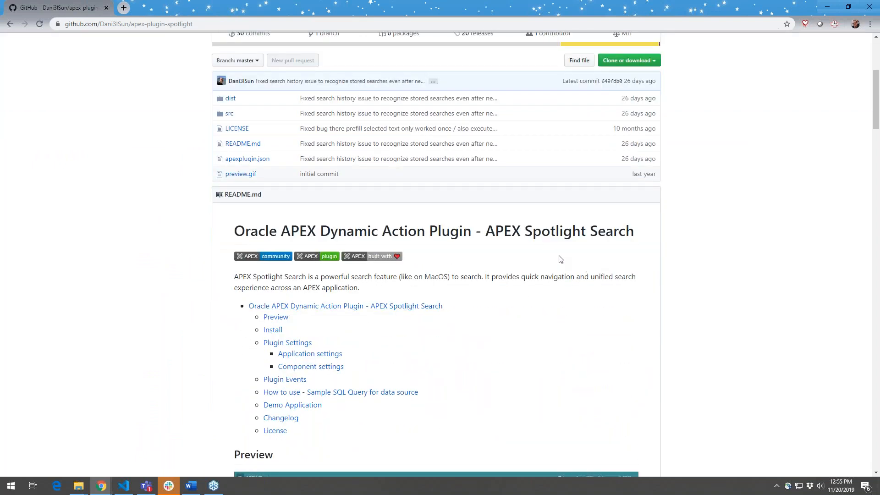
scroll(508, 330, "down", 4)
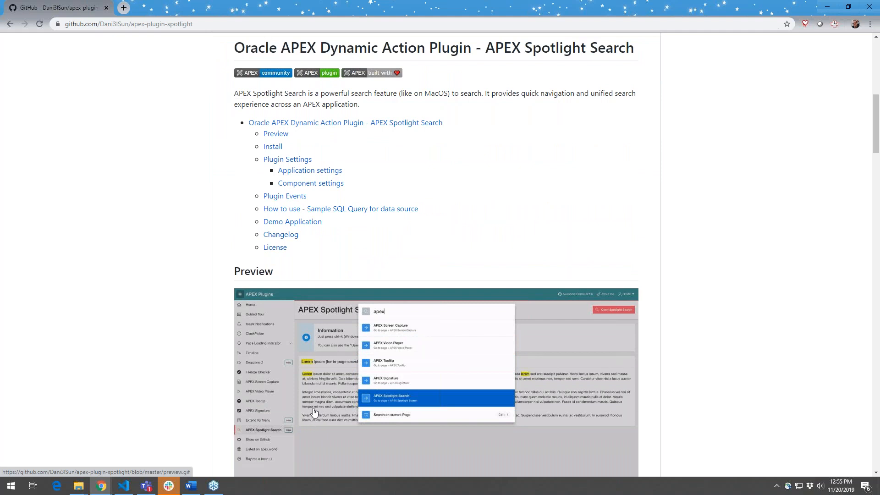
scroll(314, 412, "down", 2)
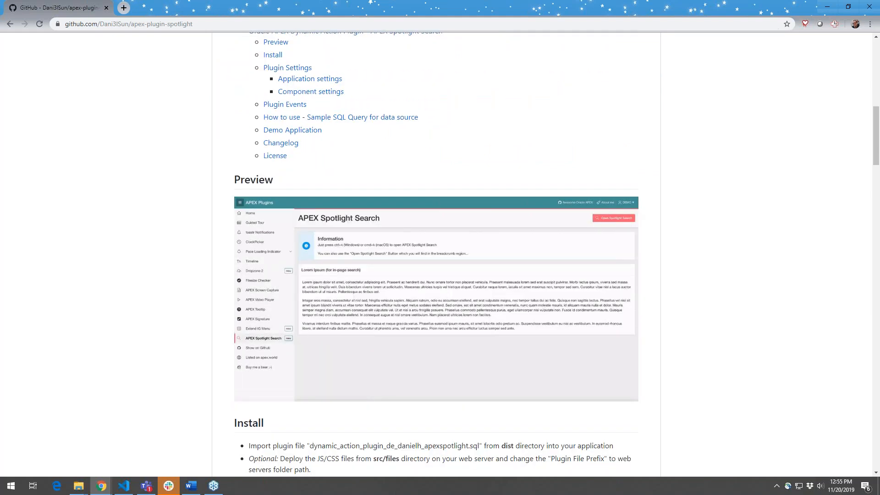
scroll(295, 369, "up", 10)
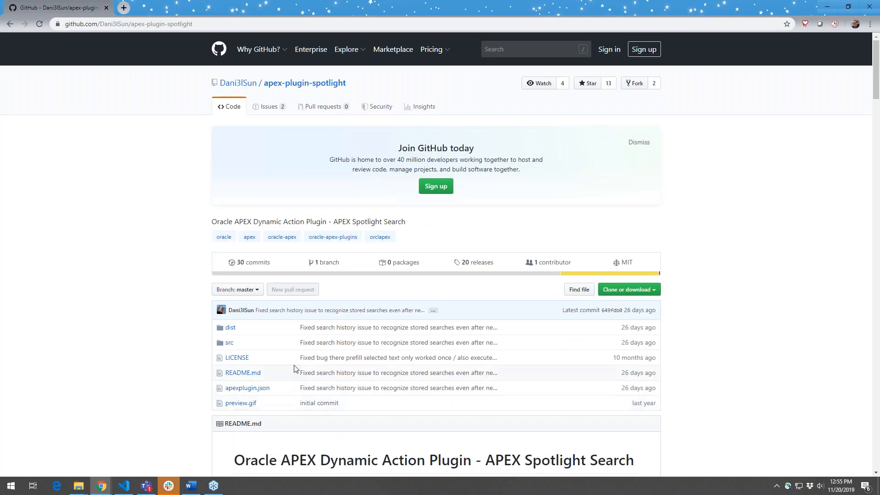
left_click_drag(74, 6, 0, 92)
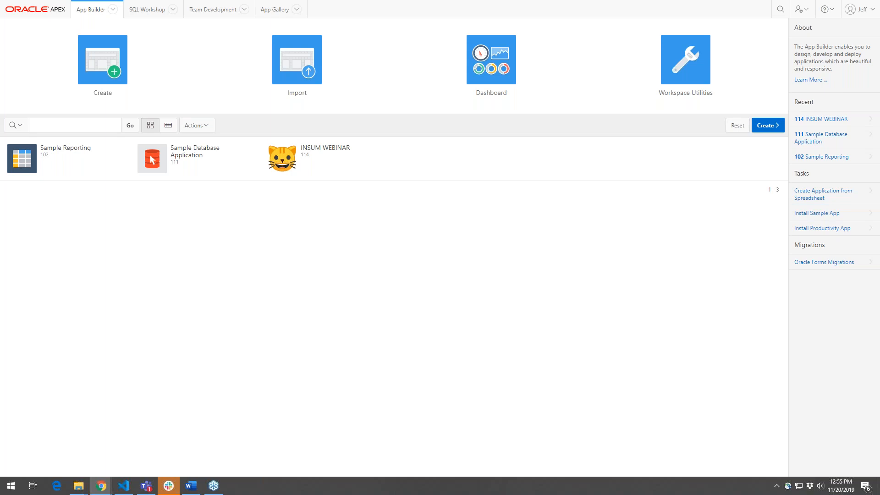
Bring the APEX window forward and open the INSUM WEBINAR application card.
left_click(180, 271)
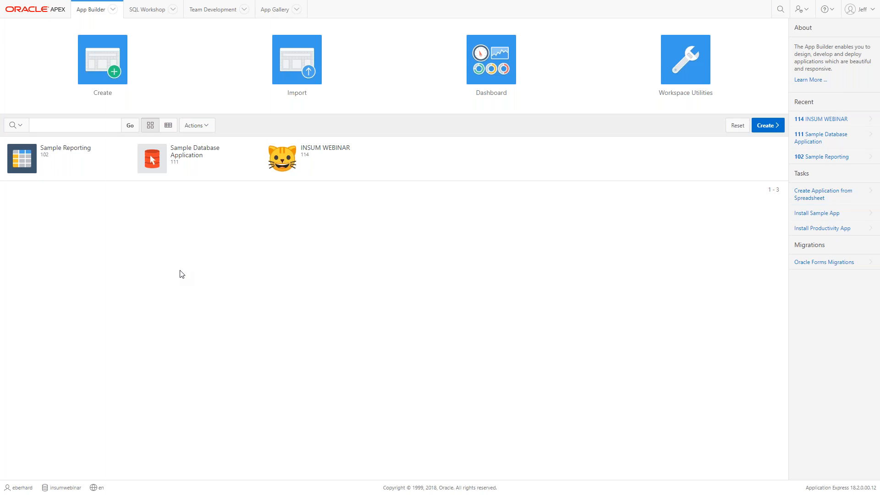
left_click(304, 164)
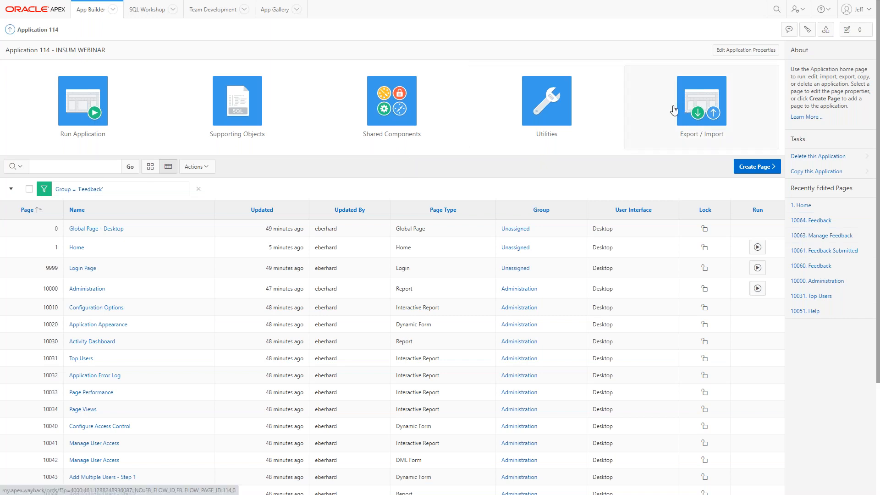
Look at INSUM WEBINAR's application items, then open the Sample Database Application (111).
left_click(391, 103)
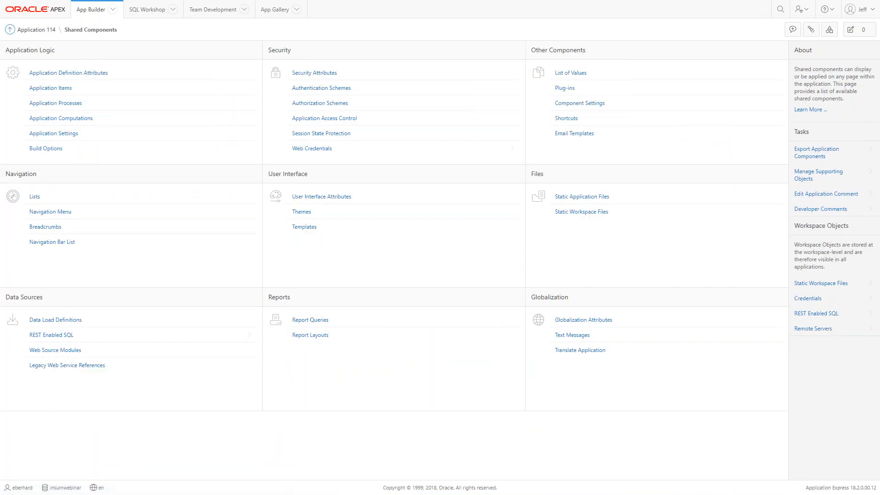
left_click(67, 90)
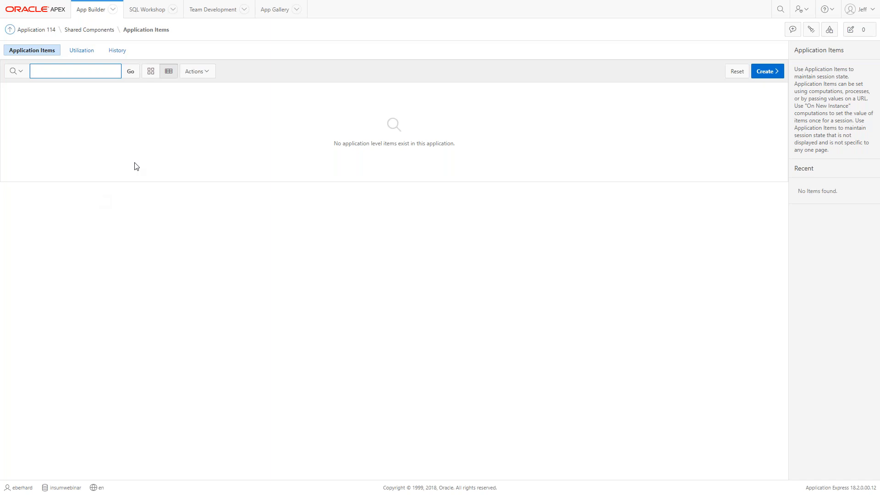
left_click(48, 30)
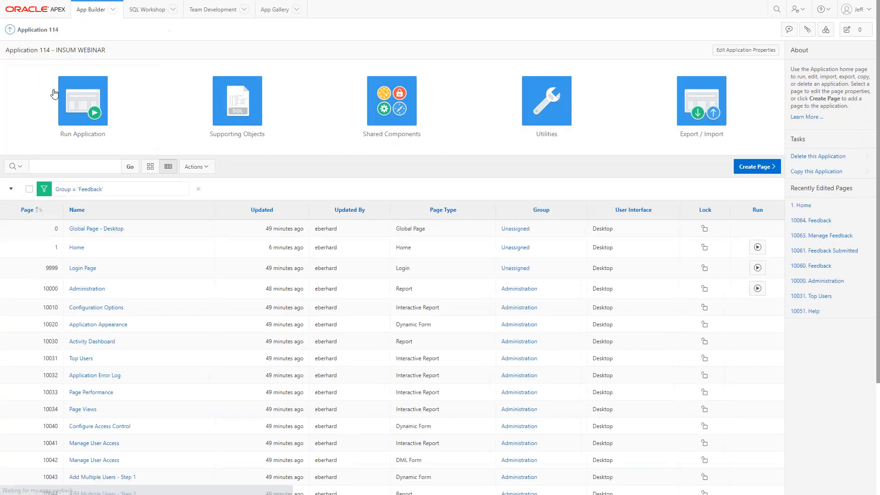
left_click(93, 14)
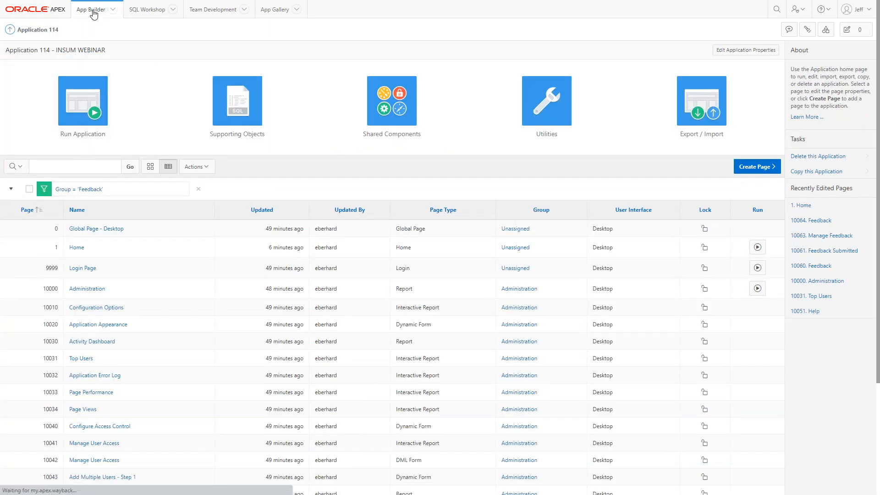
left_click(170, 163)
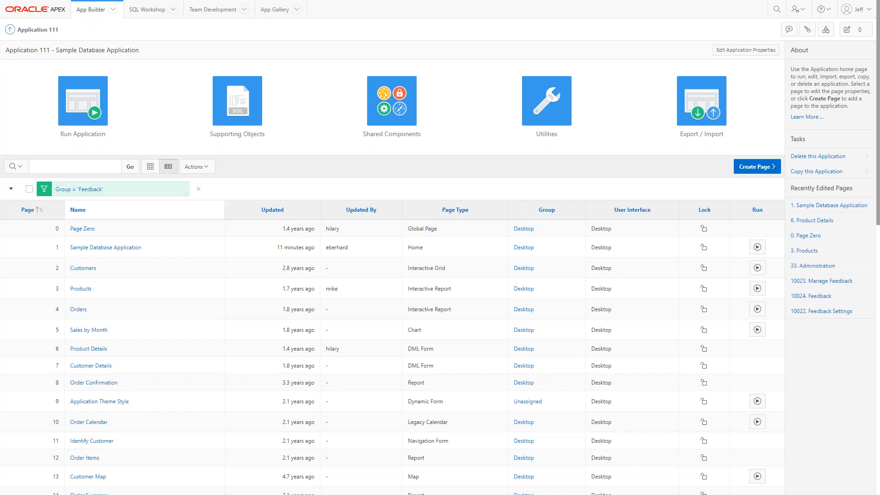
Open Page Zero in Page Designer and browse the item types in the Items gallery.
left_click(77, 229)
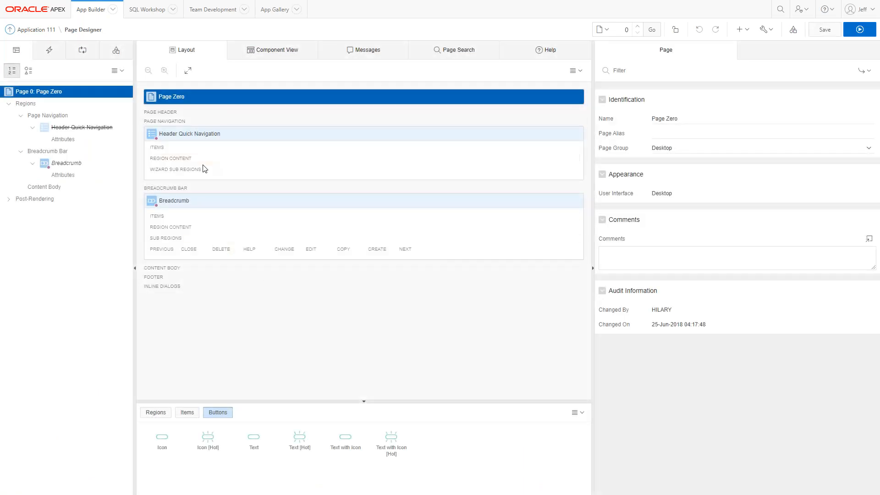
left_click(187, 414)
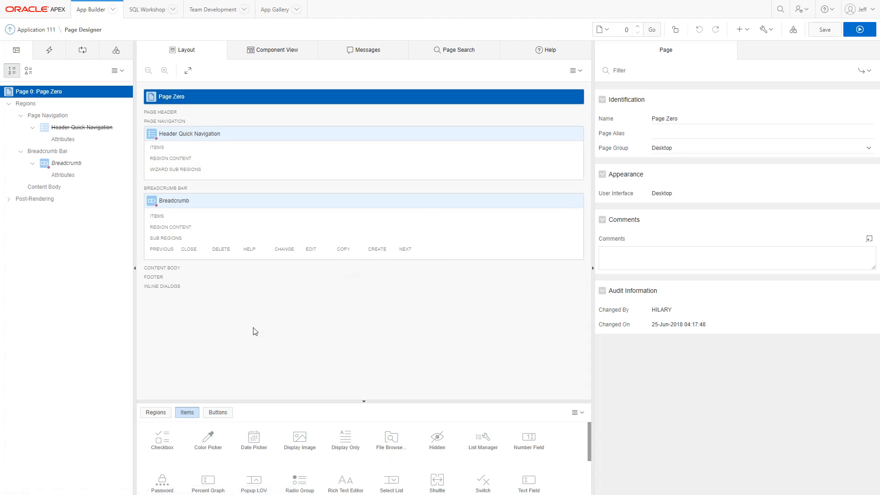
scroll(253, 436, "down", 2)
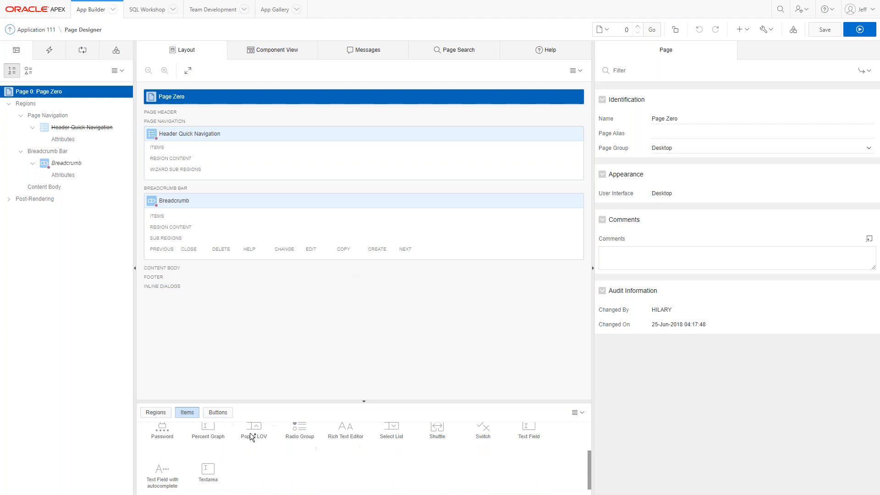
scroll(253, 436, "up", 2)
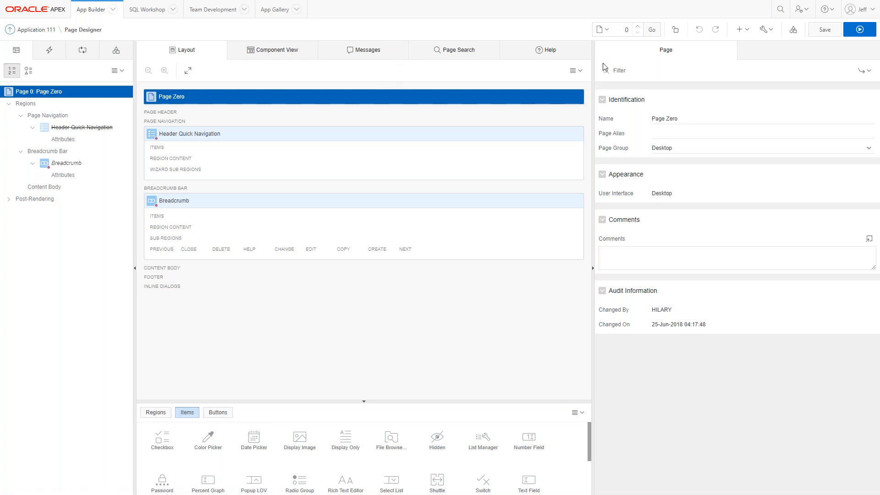
left_click(794, 31)
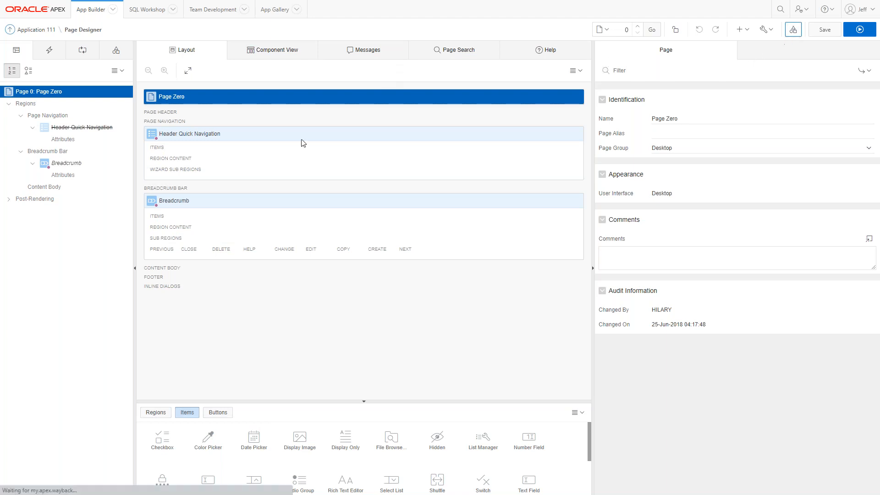
Review Application 111's application items, then go back and open the INSUM WEBINAR application.
left_click(51, 87)
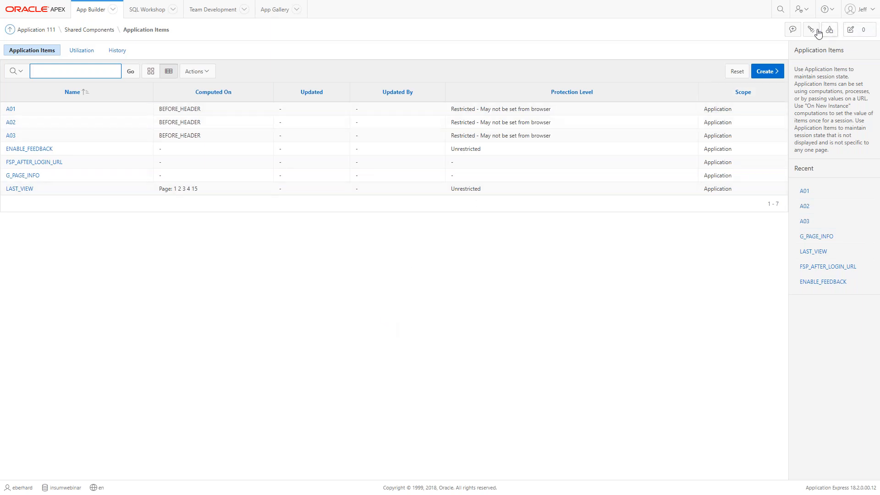
left_click(96, 34)
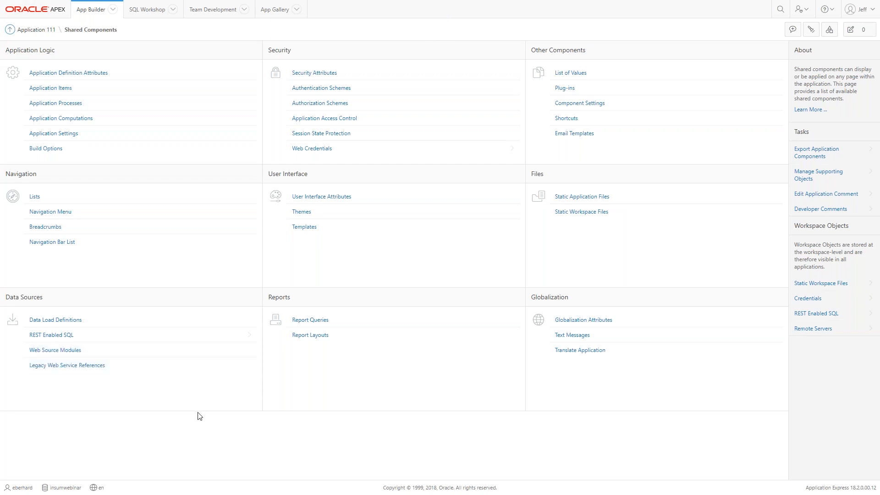
left_click(93, 11)
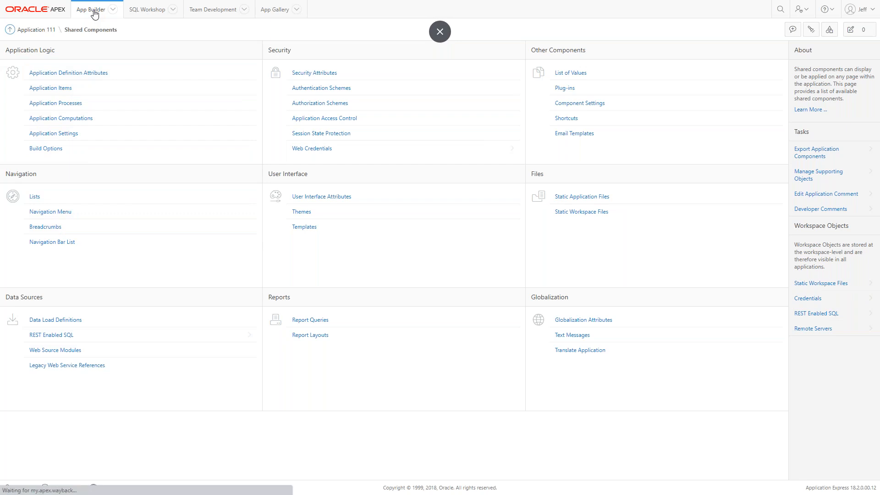
left_click(311, 151)
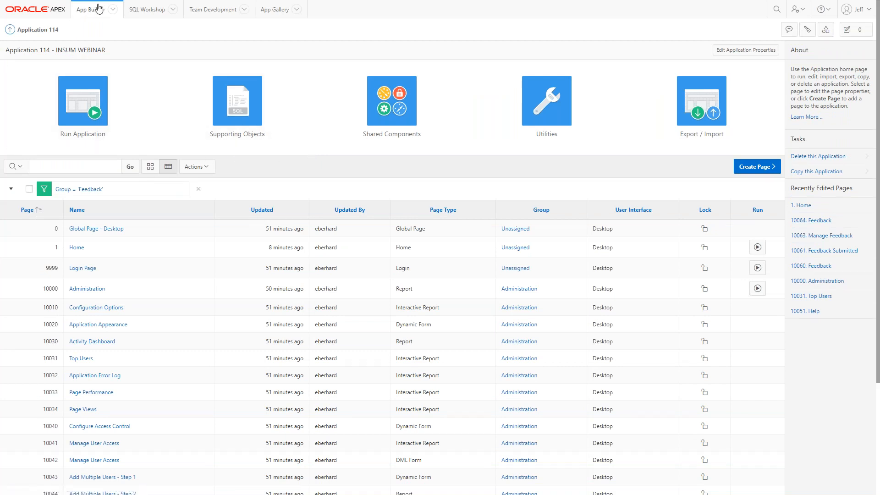
From the App Builder list, reopen INSUM WEBINAR and load its Home page (page 1) in Page Designer.
left_click(99, 7)
left_click(310, 155)
left_click(77, 247)
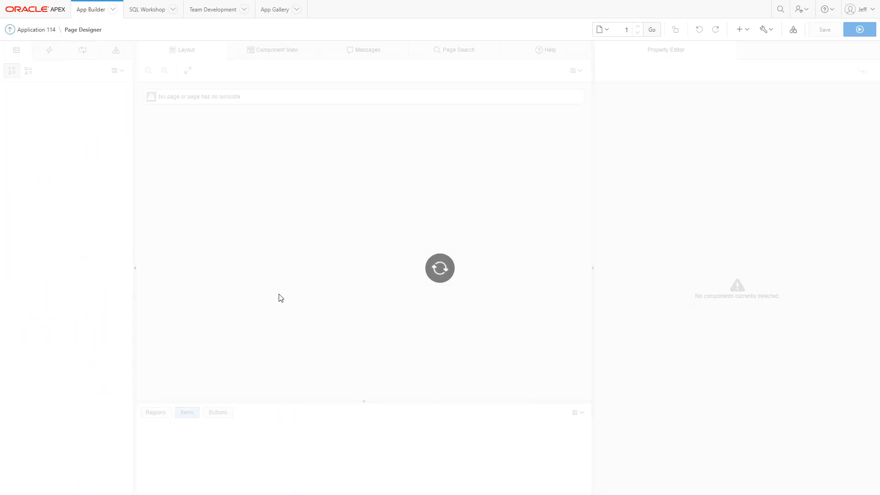
Select BTN_DO_IT, review its Action options, and check its attached dynamic actions.
scroll(368, 321, "down", 3)
left_click(293, 357)
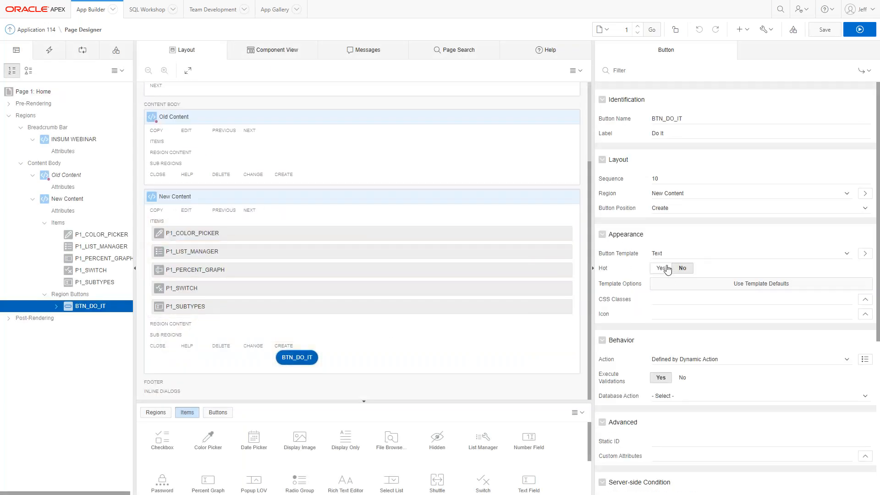
left_click(694, 360)
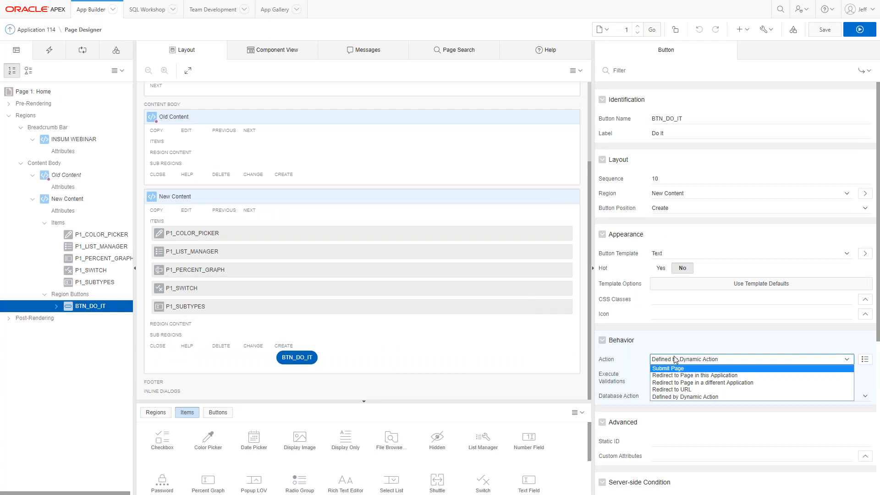
left_click(57, 306)
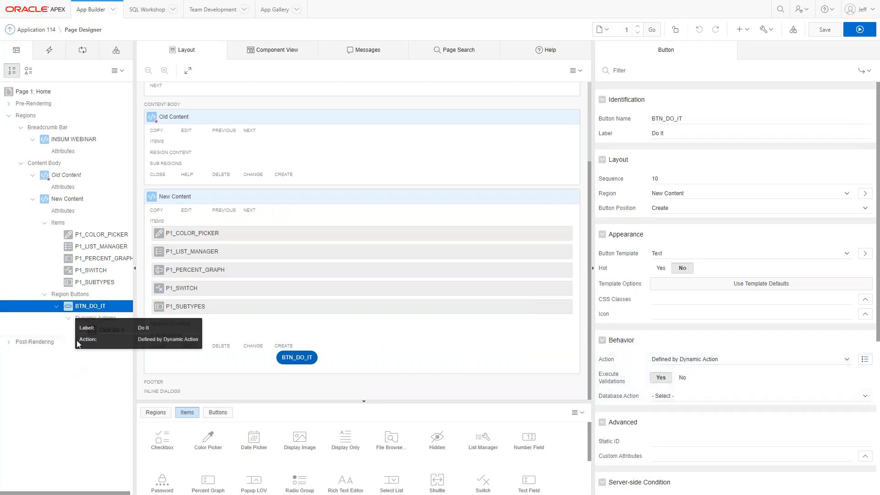
Inspect the Click Do It event's Submit Page action, read the Show Processing help, and save page 1.
left_click(49, 49)
left_click(30, 140)
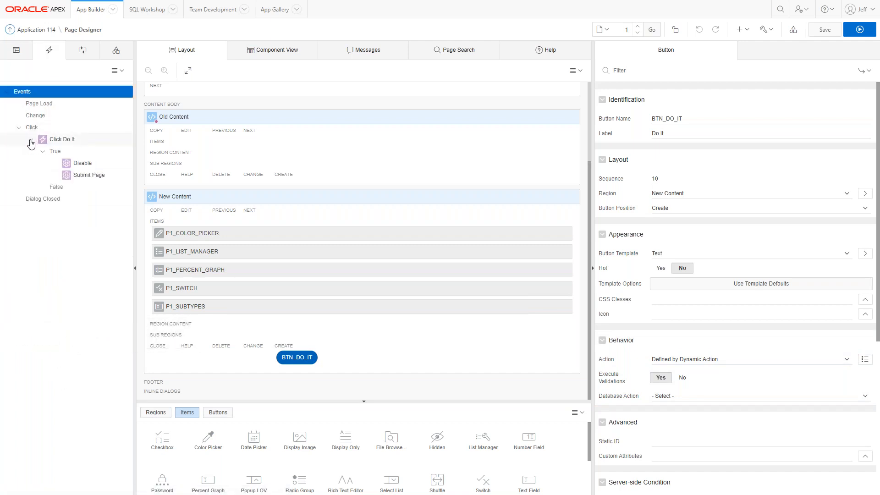
left_click(94, 178)
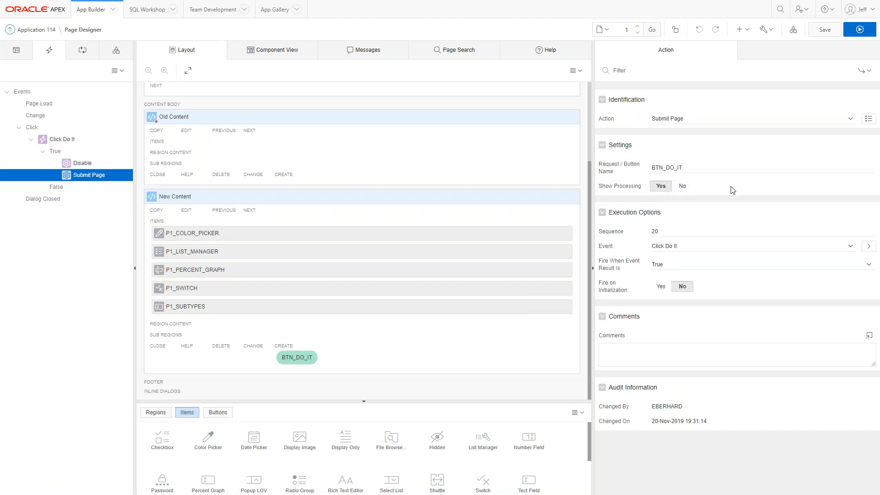
left_click(541, 53)
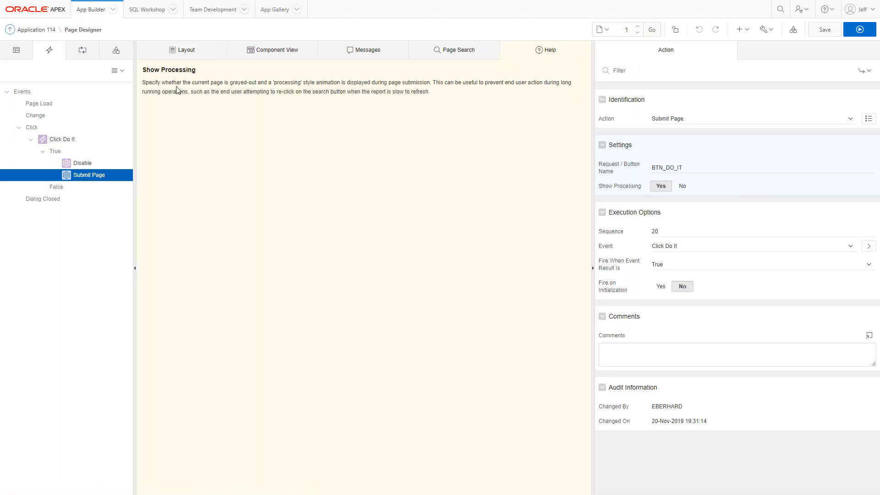
left_click_drag(177, 86, 227, 90)
left_click(316, 163)
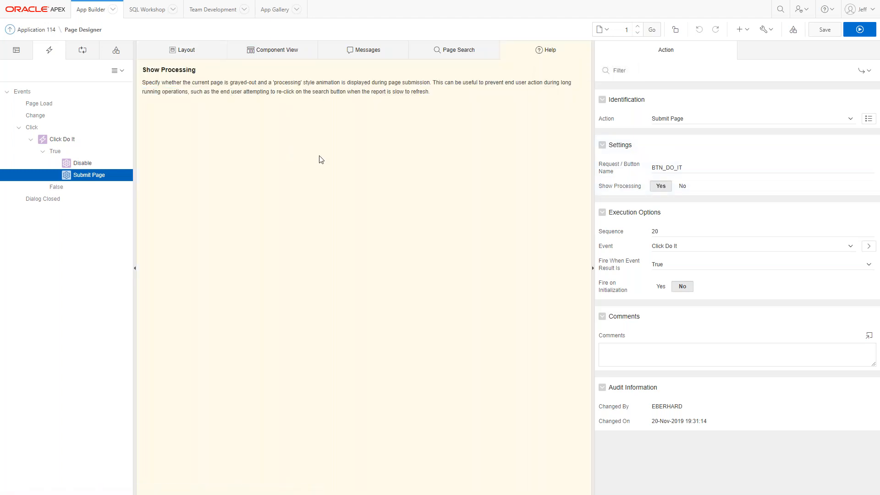
left_click(824, 32)
Run page 1, submit it twice with Do It, then return to Edit Page 1.
left_click(860, 29)
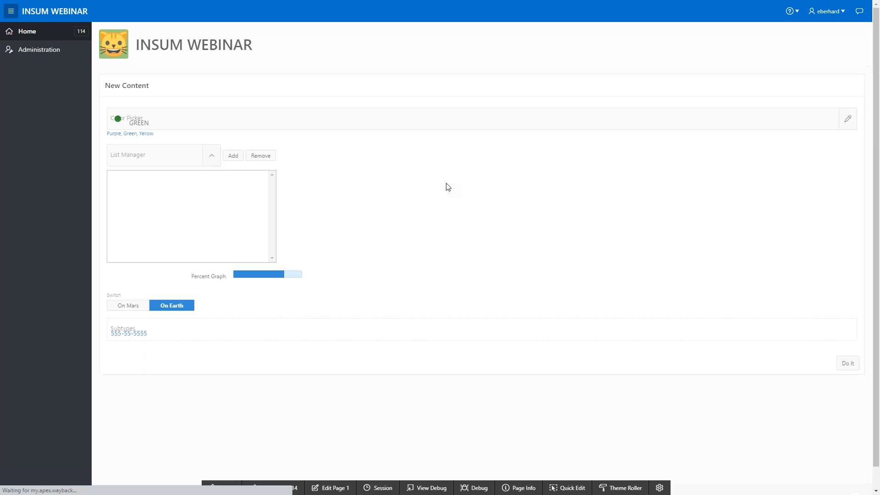
left_click(848, 363)
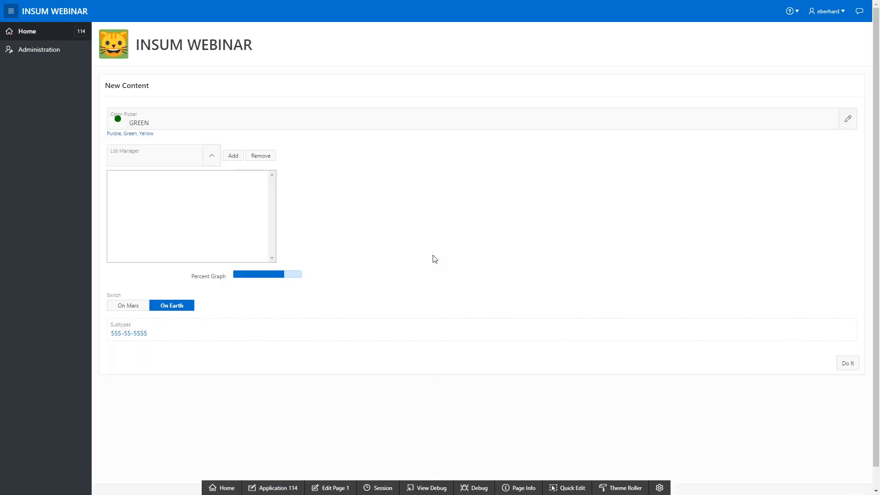
left_click(848, 363)
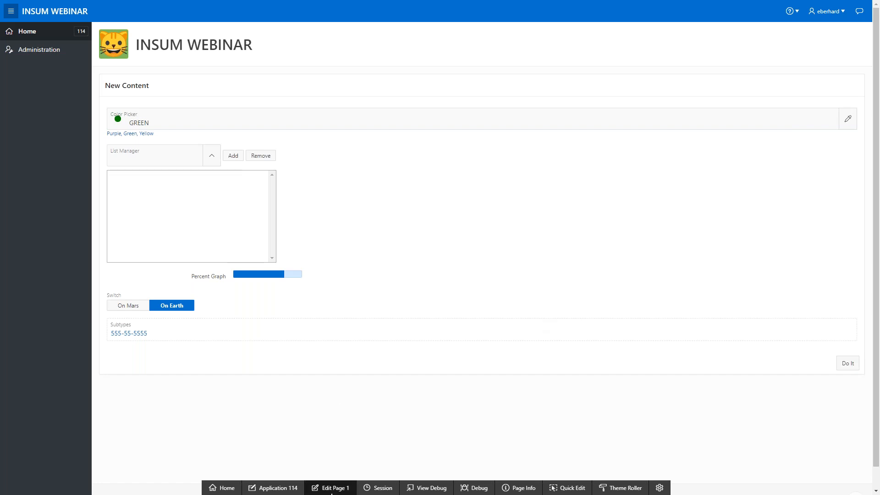
left_click(333, 488)
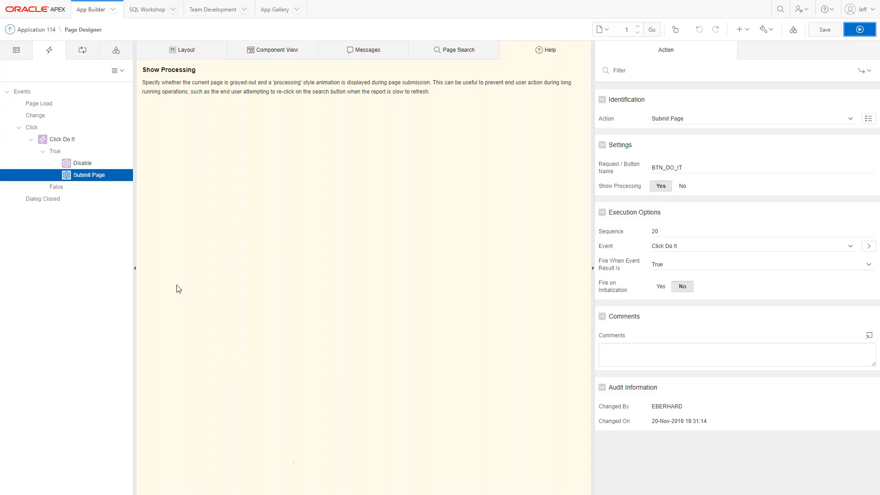
Go from Application 114 through Shared Components to Application Access Control.
left_click(34, 32)
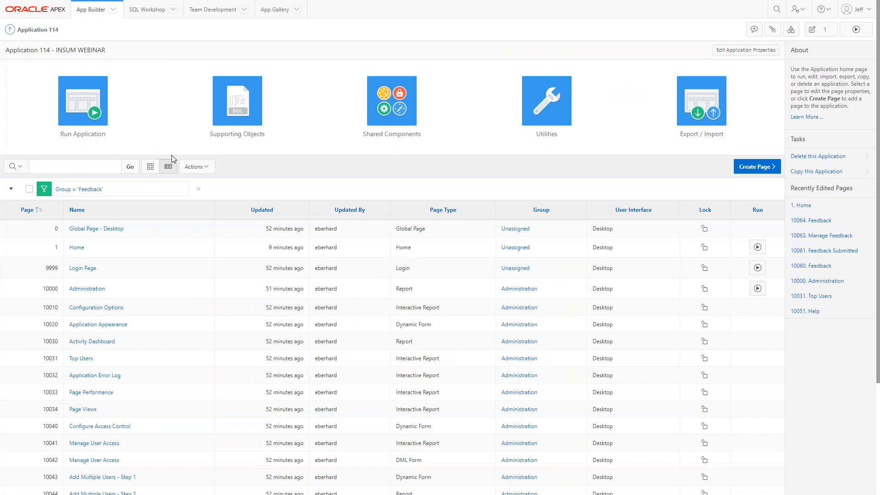
left_click(398, 108)
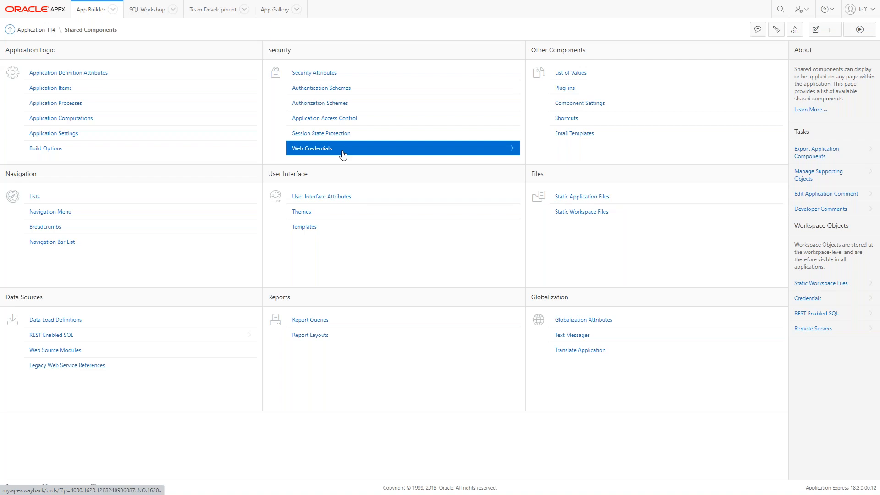
left_click(323, 119)
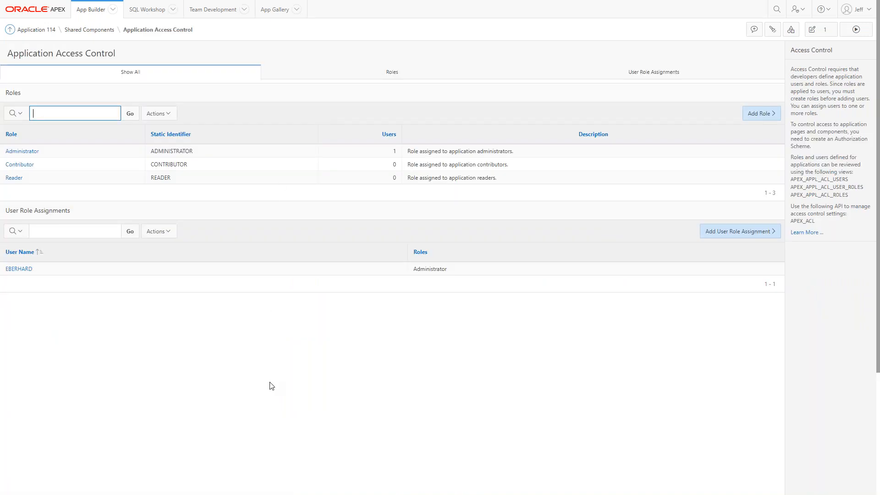
left_click(155, 319)
Open page 1 Home from Application 114, show its Layout, and select P1_SWITCH.
left_click(39, 34)
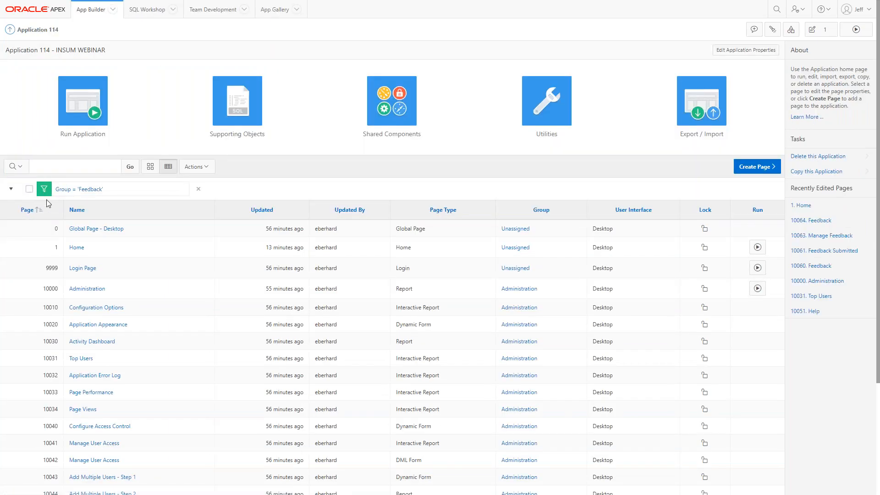
left_click(77, 248)
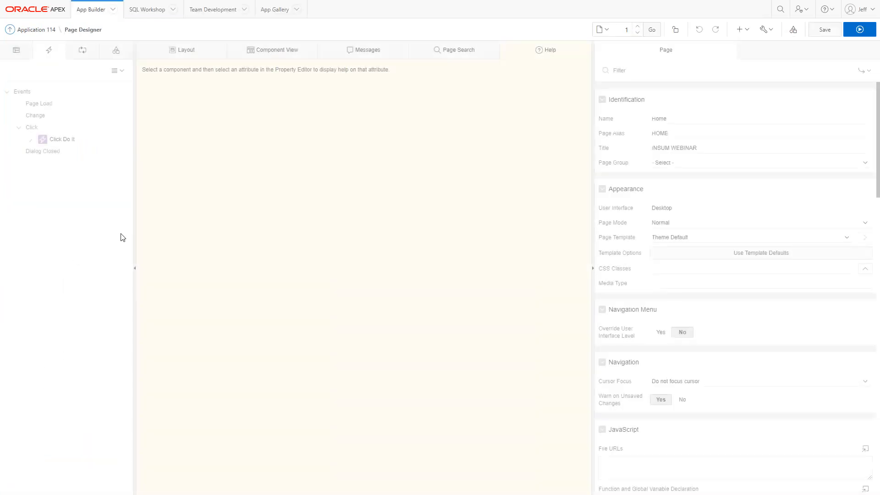
scroll(764, 331, "down", 2)
scroll(761, 330, "down", 2)
scroll(737, 294, "down", 4)
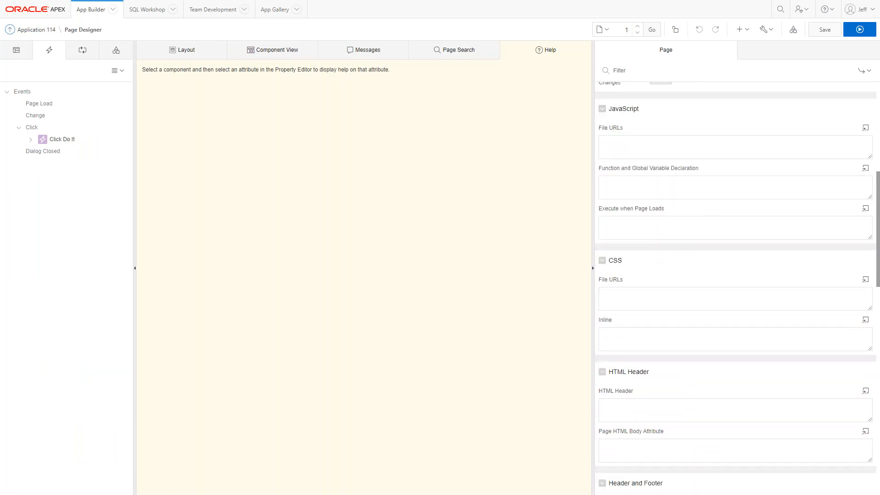
scroll(736, 294, "up", 7)
left_click(183, 51)
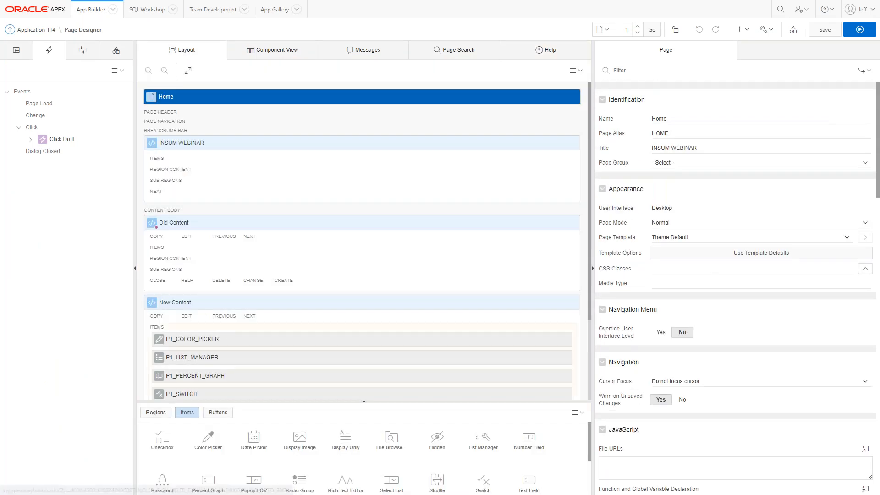
left_click(188, 394)
scroll(264, 370, "down", 3)
Change the P1_SUBTYPES subtype from Phone Number to E-Mail and save page 1.
left_click(176, 307)
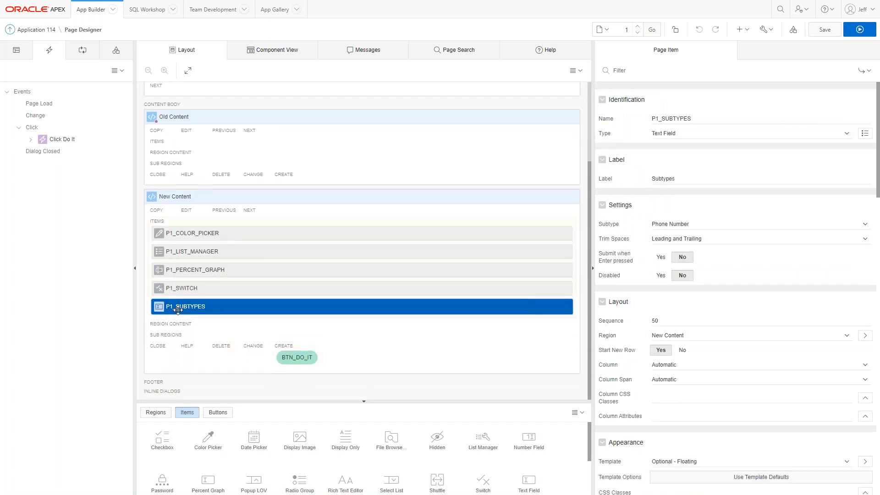
left_click(694, 225)
left_click(676, 240)
left_click(671, 225)
left_click(668, 239)
left_click(828, 35)
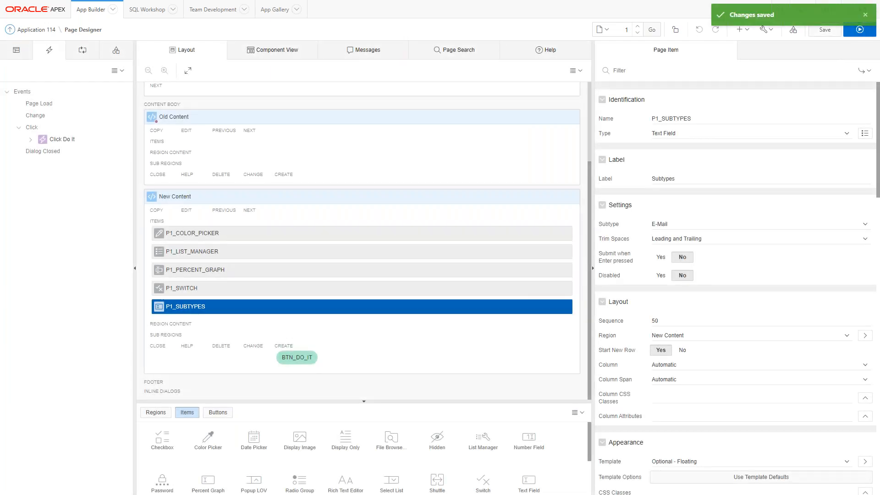
Run page 1, click the Subtypes value to launch Mail, then close the Mail app.
left_click(864, 29)
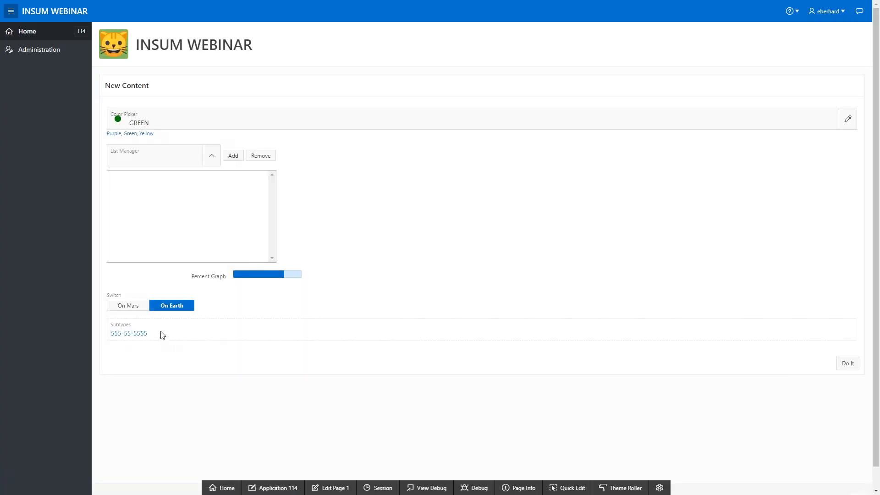
left_click_drag(160, 334, 84, 332)
left_click(143, 336)
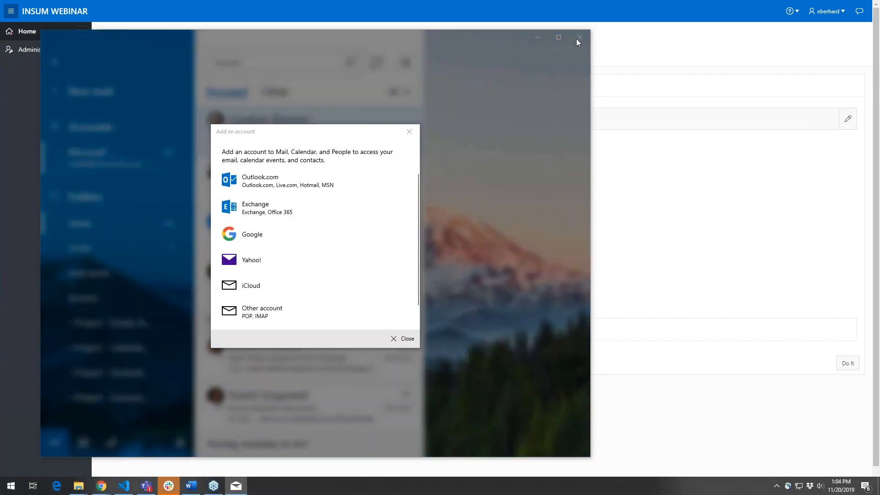
left_click(408, 133)
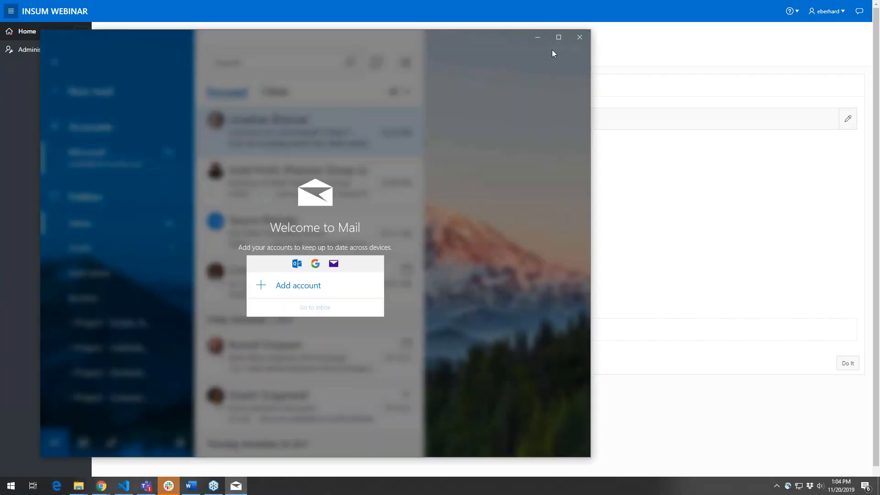
left_click(578, 37)
Set P1_SUBTYPES Read Only to Never, then save and run page 1 and select the 555-55-5555 value.
left_click(341, 487)
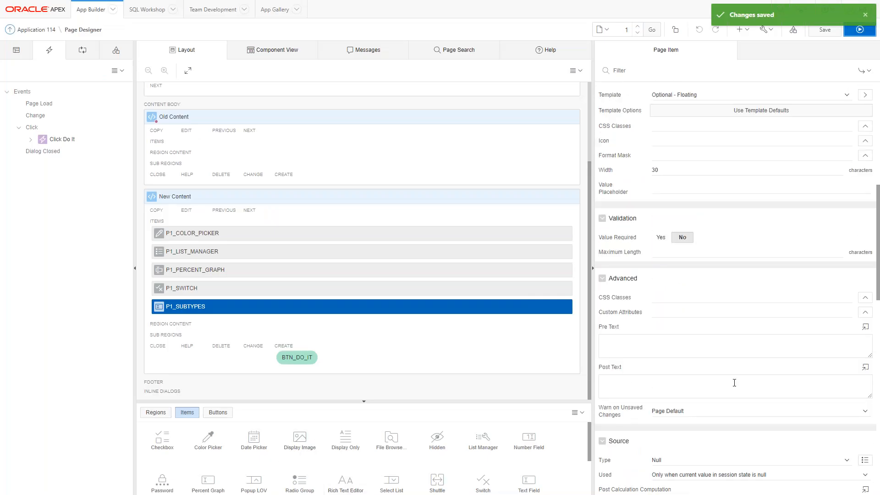
scroll(734, 383, "down", 8)
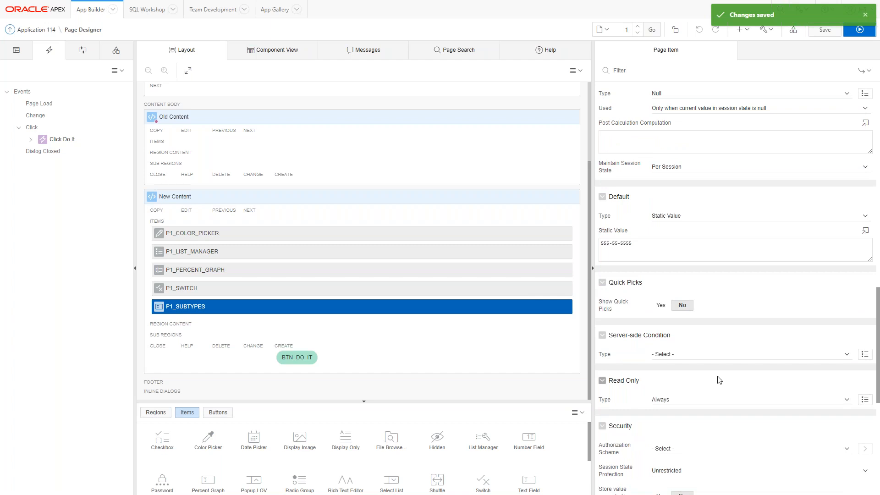
scroll(717, 367, "down", 1)
left_click(865, 354)
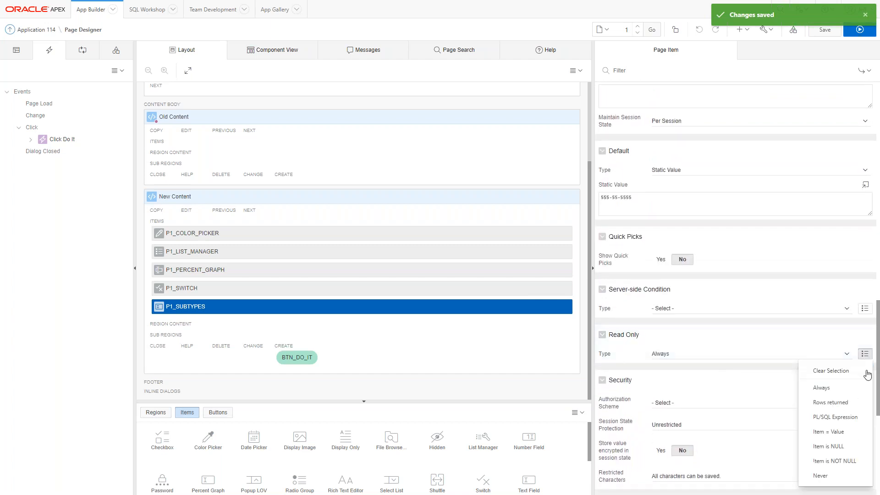
left_click(823, 476)
left_click(859, 29)
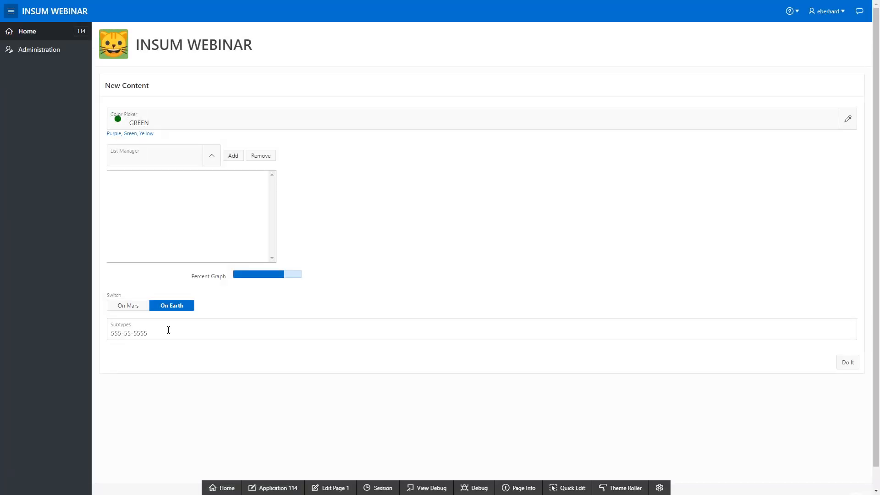
left_click_drag(168, 330, 87, 333)
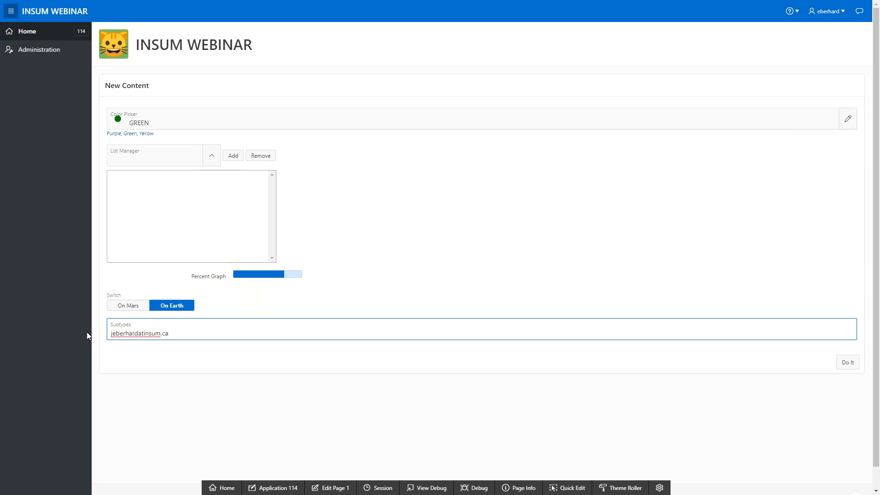
Type an e-mail address into the Subtypes field and submit it with Do It.
left_click(847, 362)
left_click(191, 333)
double_click(177, 333)
double_click(154, 333)
left_click(179, 333)
Inspect the Subtypes field to confirm it renders as type="email", then close DevTools.
right_click(158, 334)
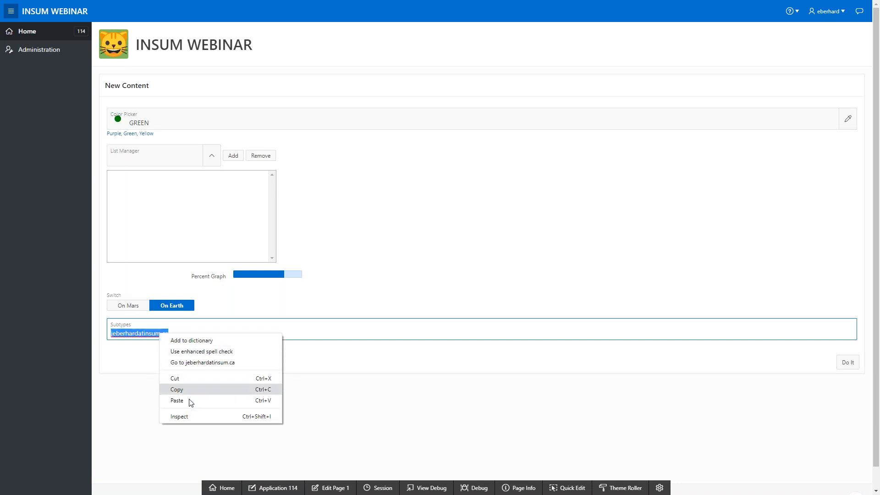
left_click(194, 417)
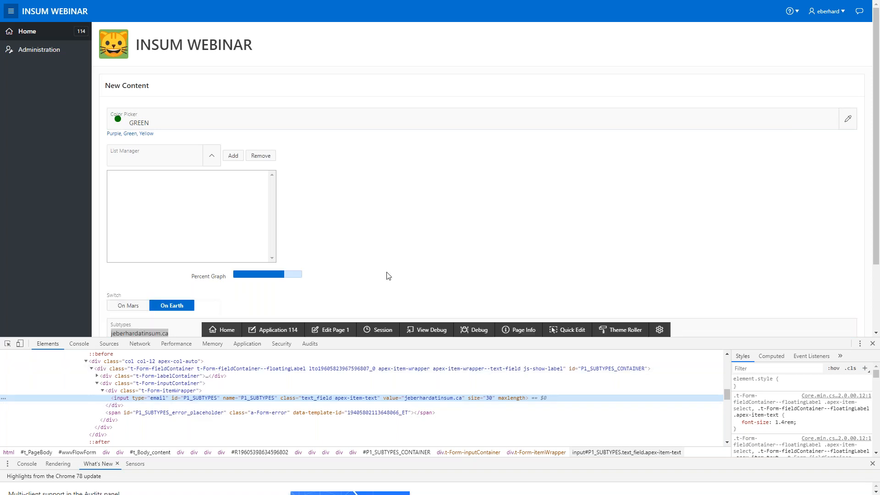
left_click(872, 343)
triple_click(191, 334)
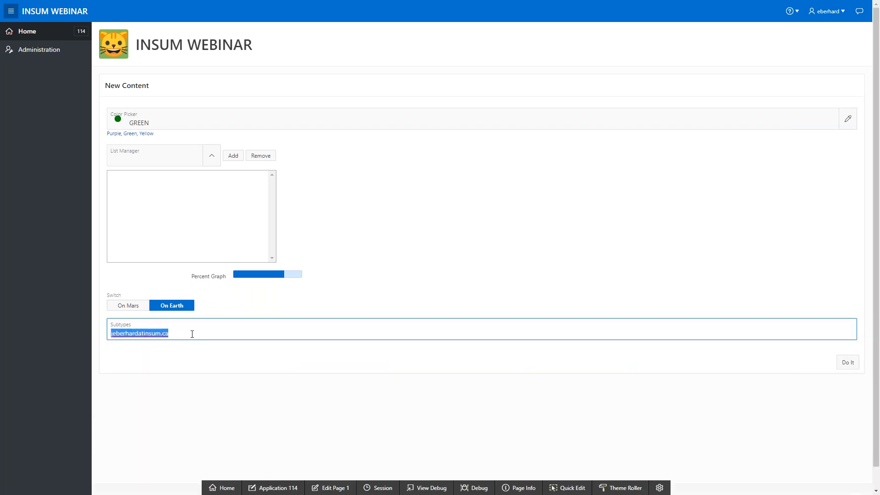